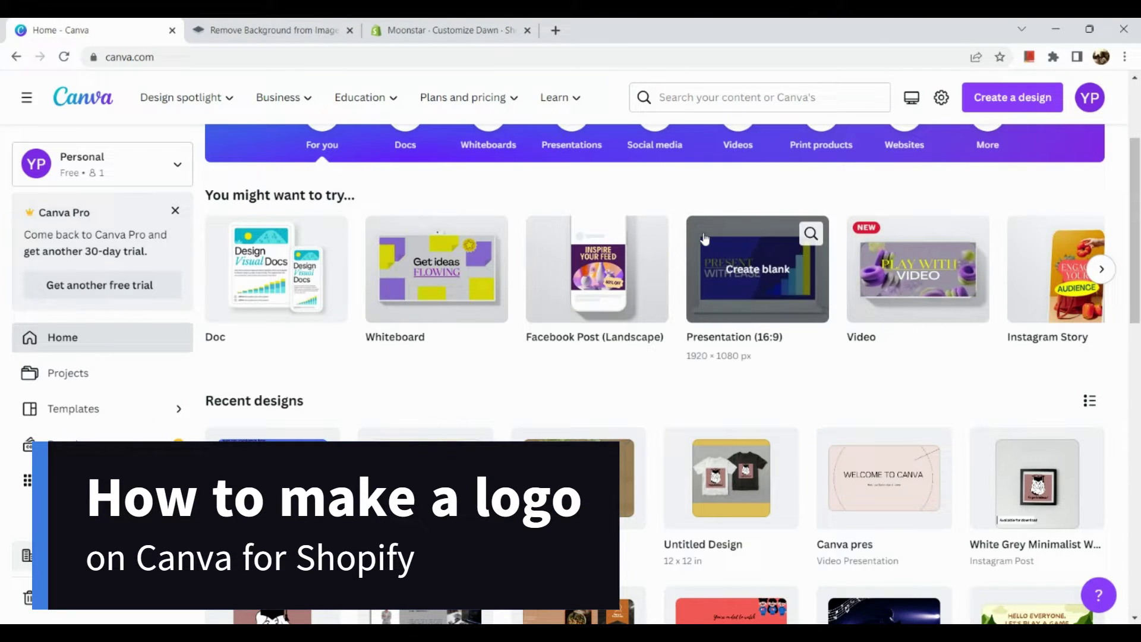
{"action": "scroll", "coordinate": [704, 239], "scroll_direction": "up", "scroll_amount": 2}
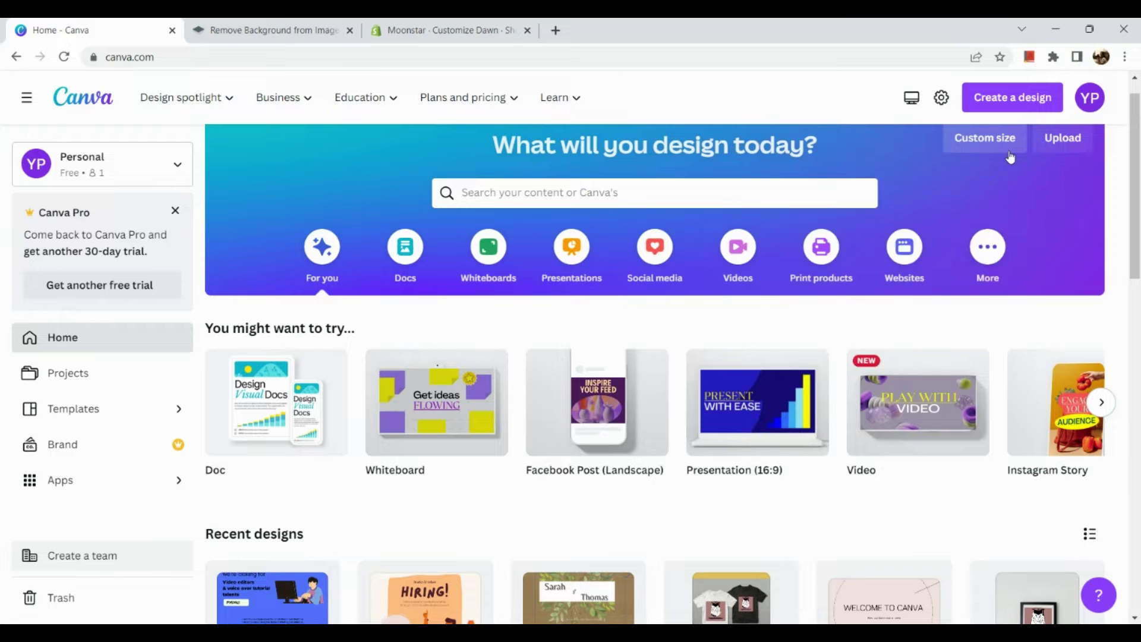
- Start a custom-size design of 12 by 12 inches
{"action": "left_click", "coordinate": [1009, 154]}
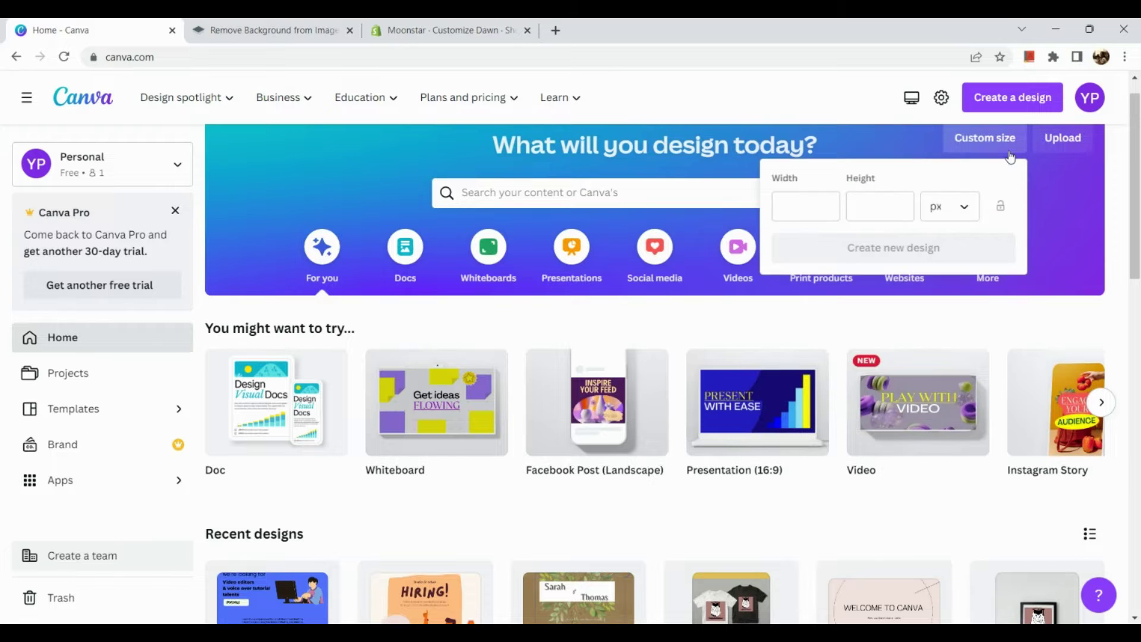
{"action": "left_click", "coordinate": [820, 204]}
{"action": "type", "text": "12"}
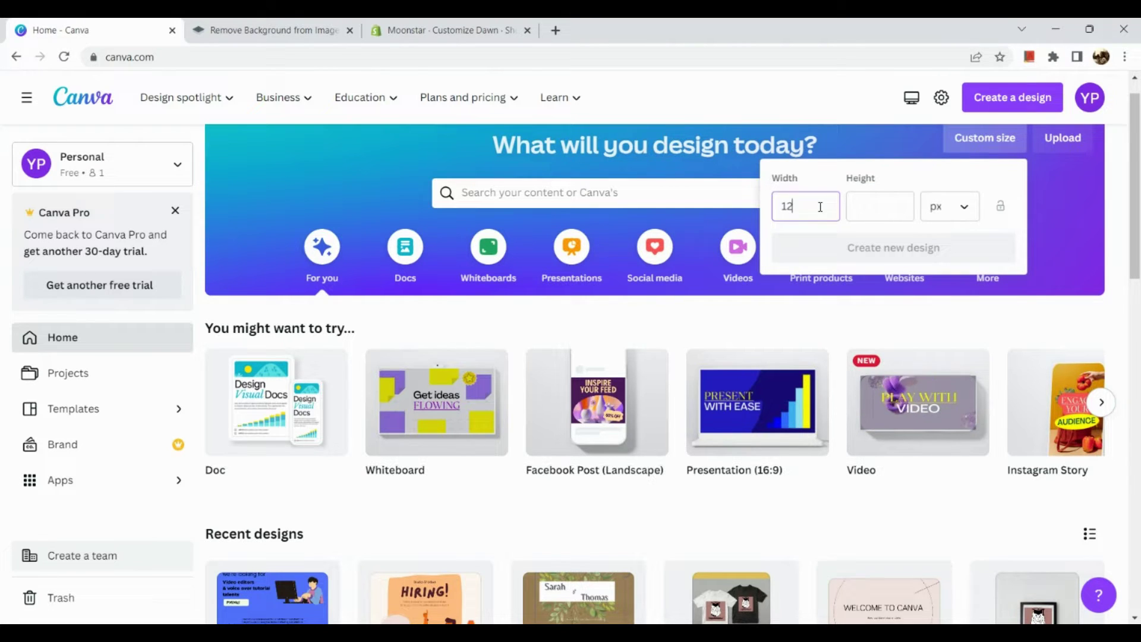
{"action": "left_click", "coordinate": [880, 206]}
{"action": "type", "text": "12"}
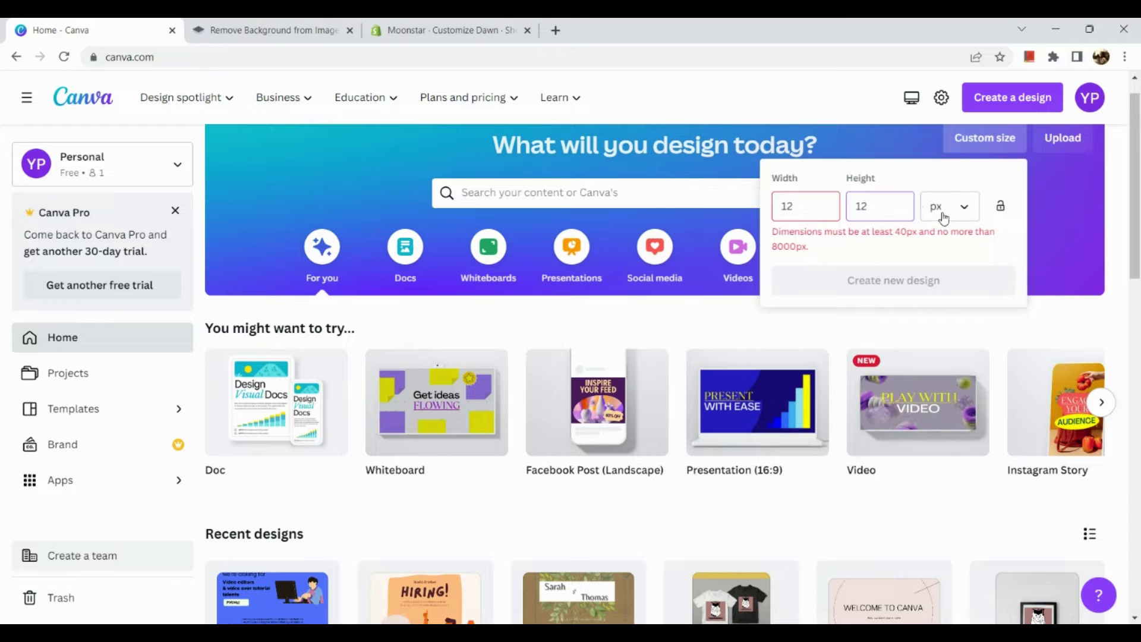
{"action": "left_click", "coordinate": [948, 217]}
{"action": "left_click", "coordinate": [954, 285]}
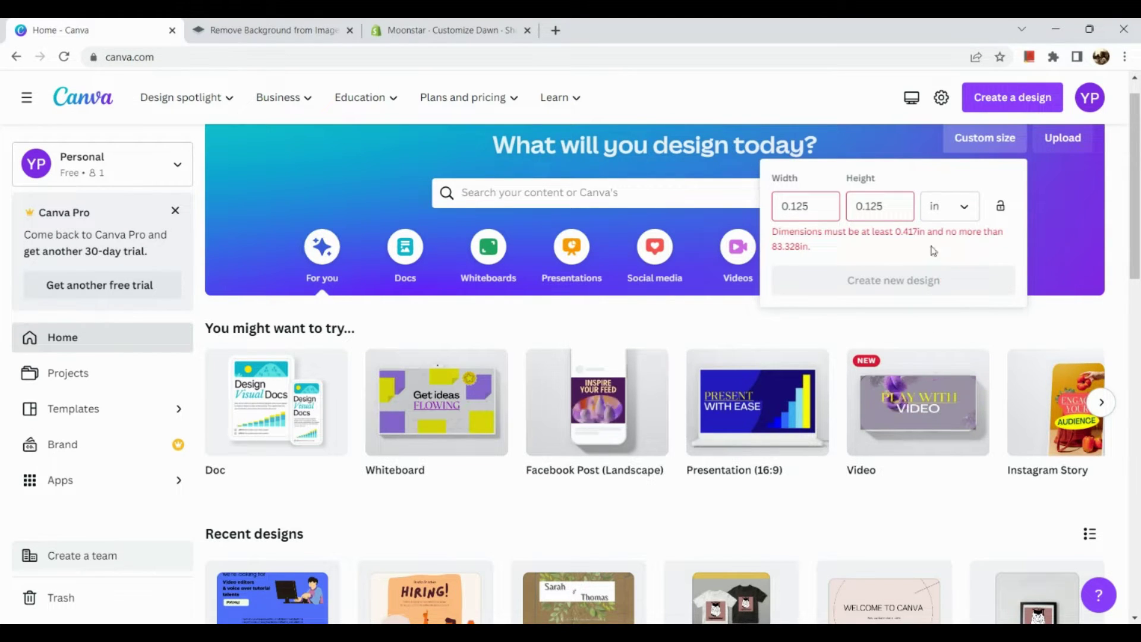
{"action": "double_click", "coordinate": [903, 220]}
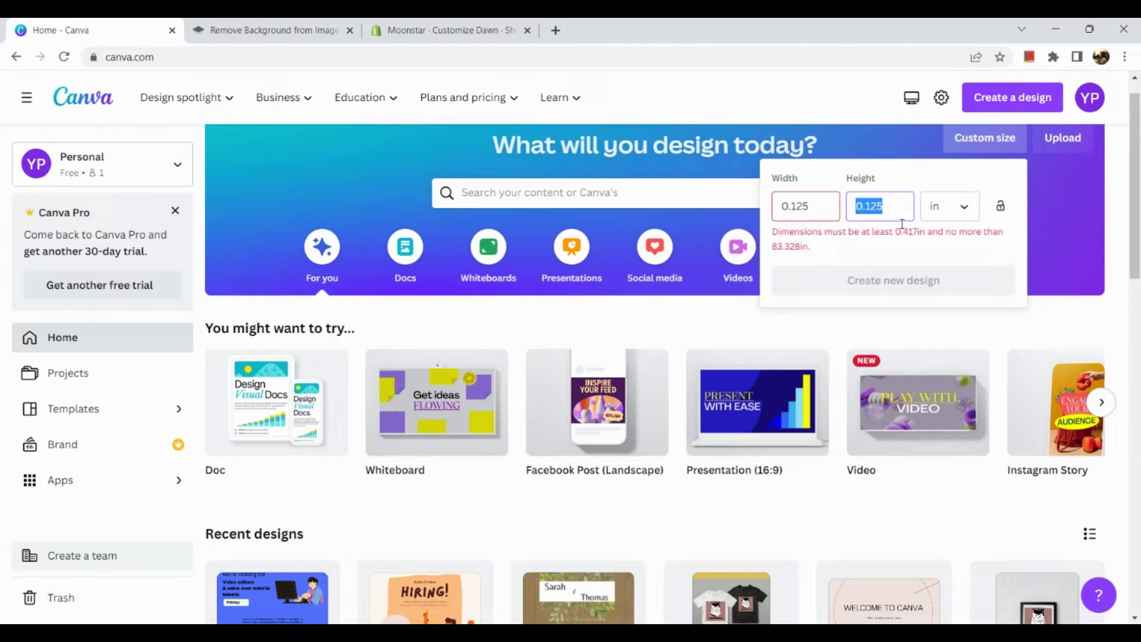
{"action": "type", "text": "12"}
{"action": "double_click", "coordinate": [807, 208]}
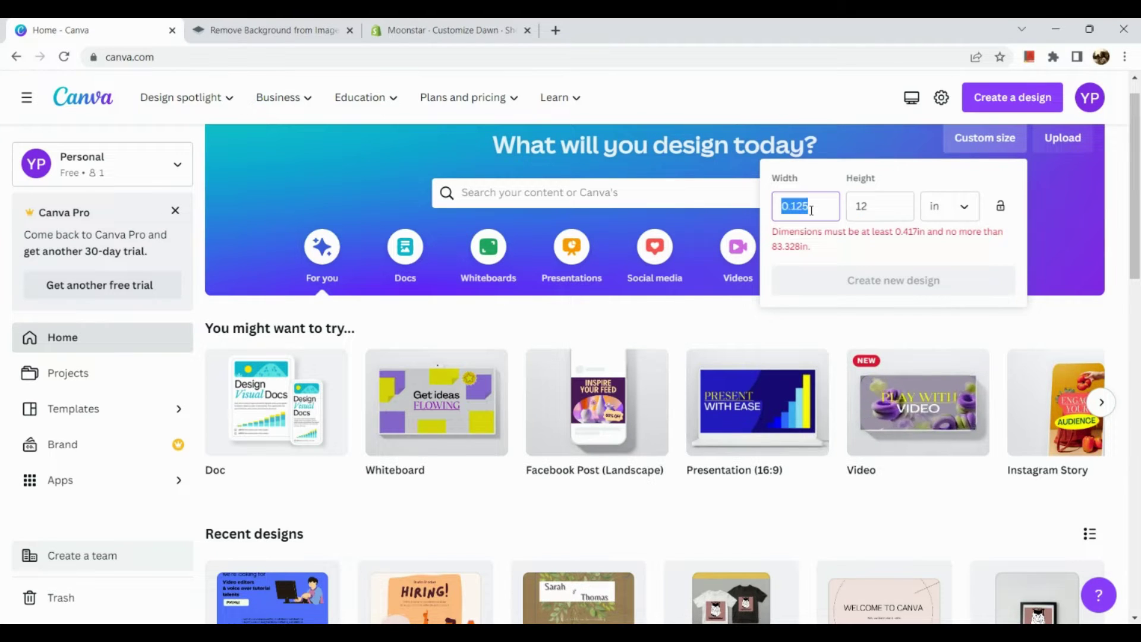
{"action": "type", "text": "12"}
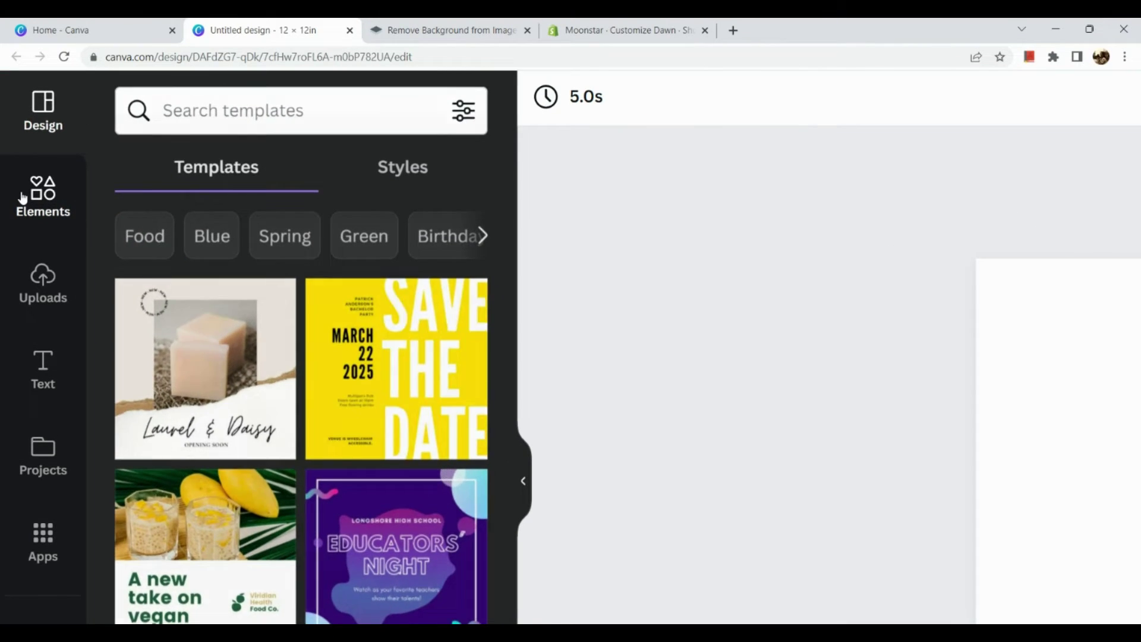
- Search the Elements library for "women's apparel"
{"action": "left_click", "coordinate": [24, 195]}
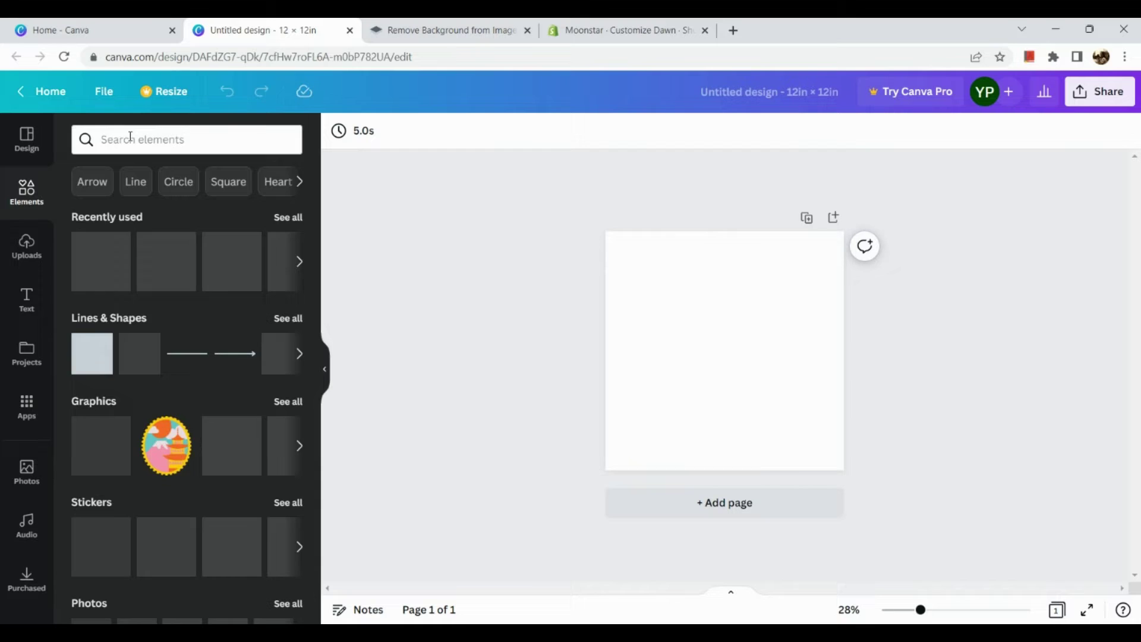
{"action": "left_click", "coordinate": [131, 138]}
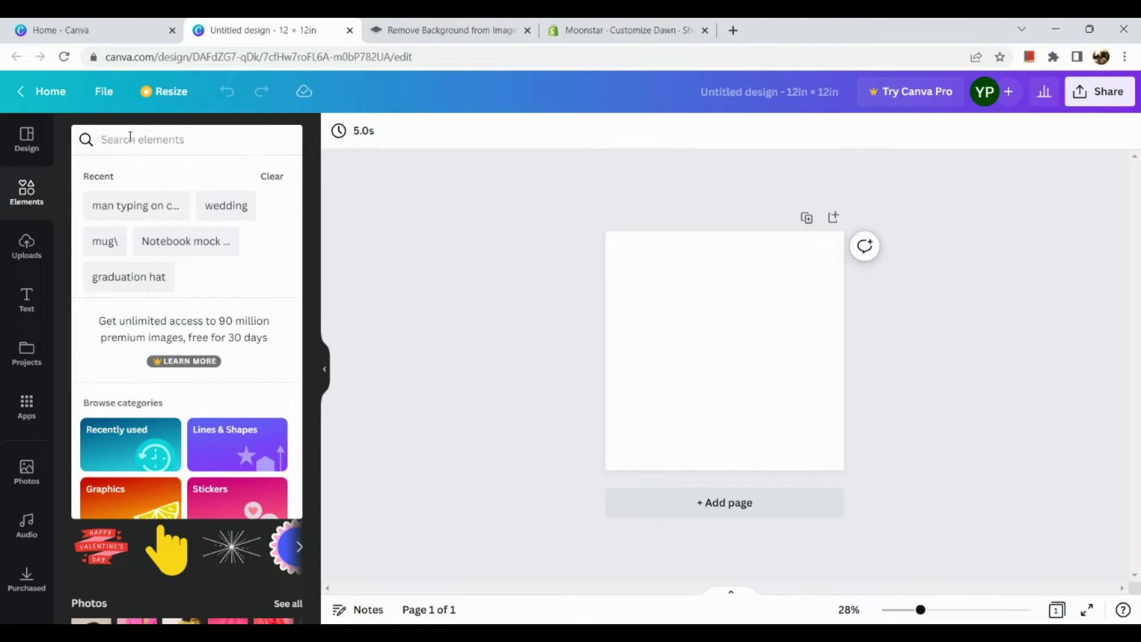
{"action": "type", "text": "wome"}
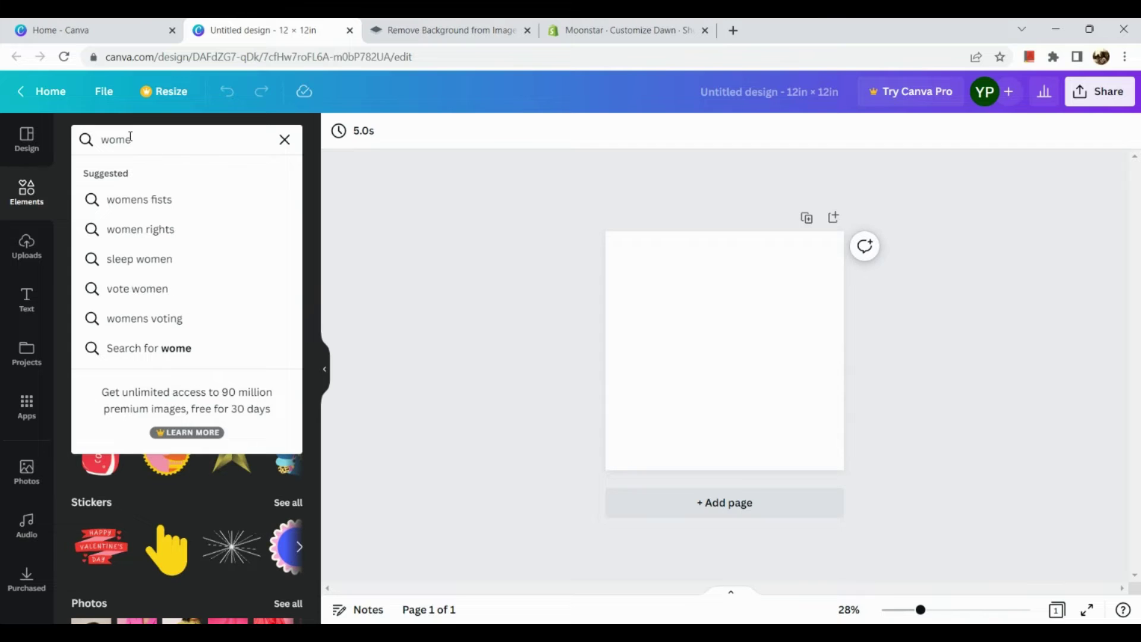
{"action": "type", "text": "'s aooa"}
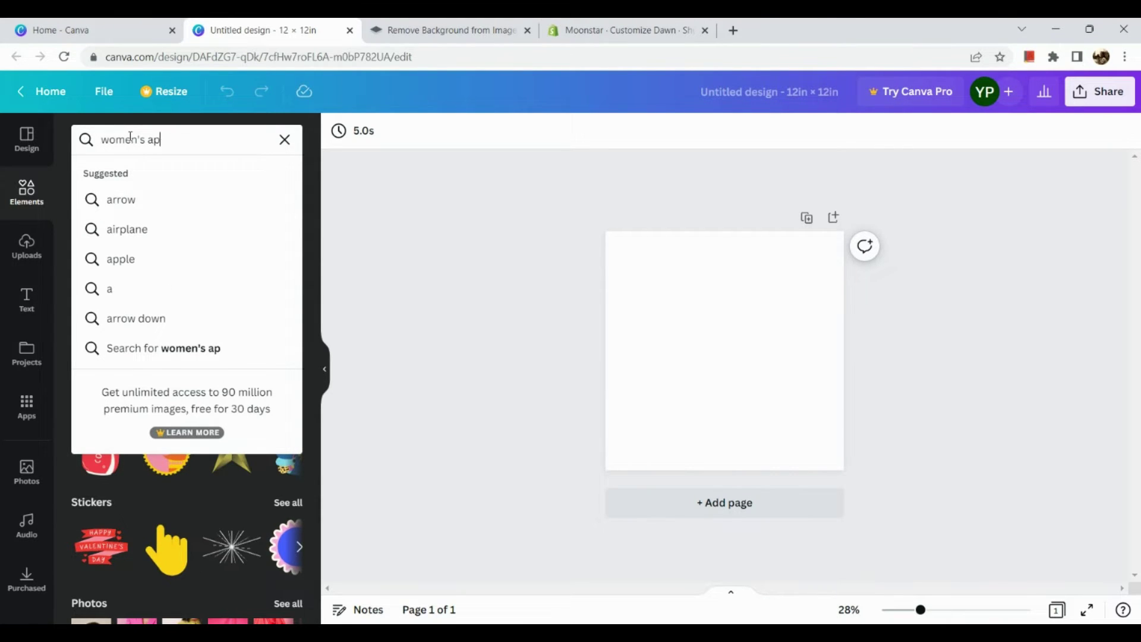
{"action": "type", "text": "parel"}
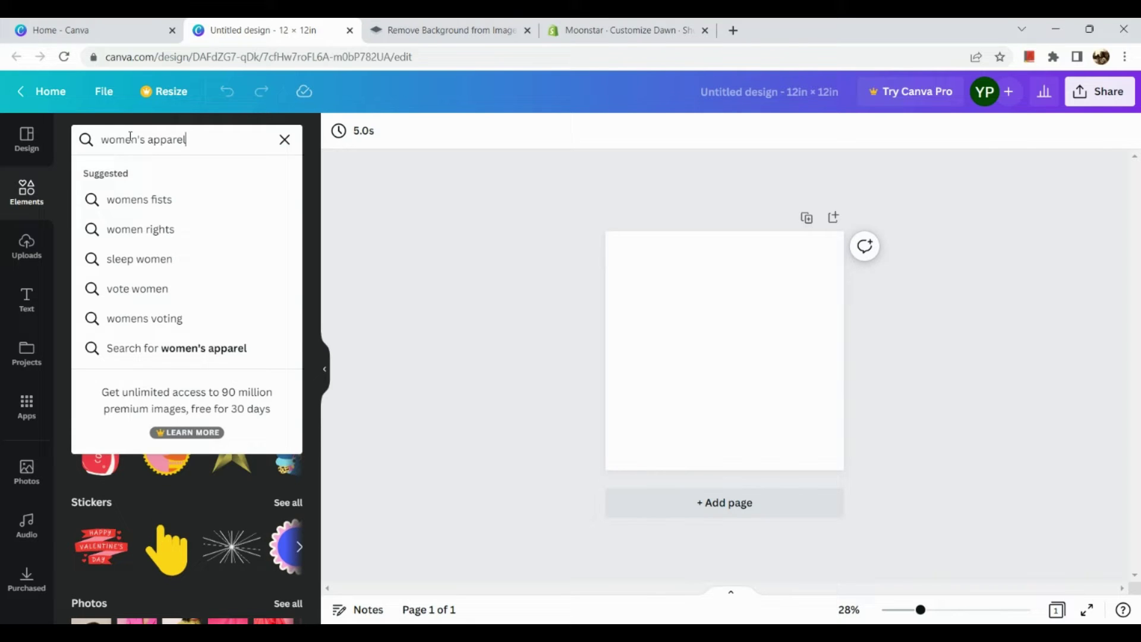
{"action": "key", "text": "Return"}
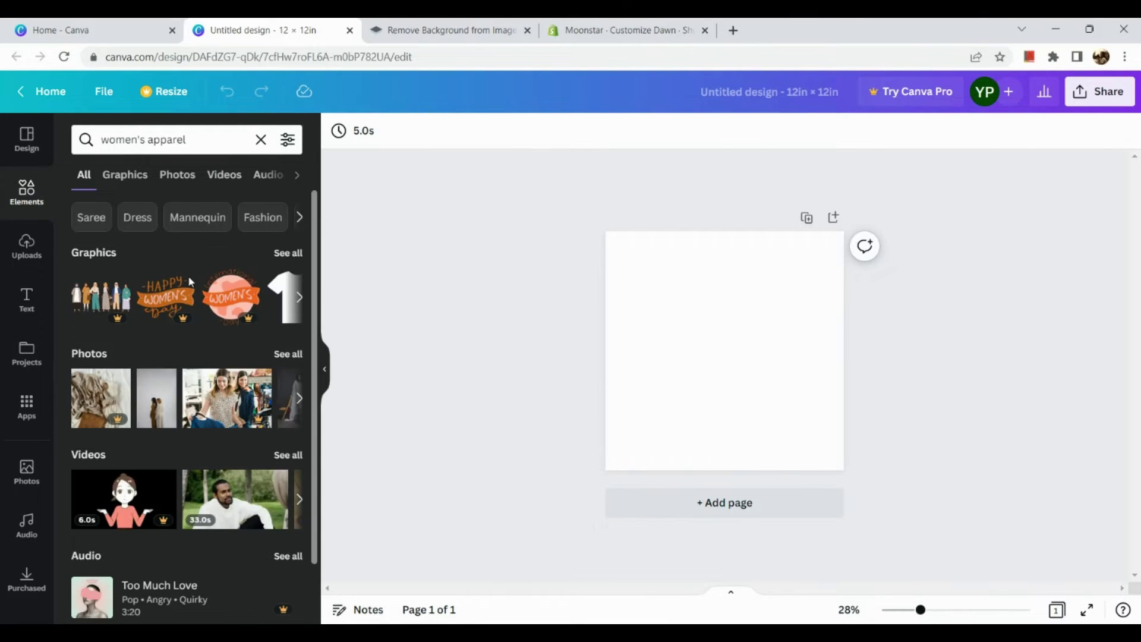
- Filter to Graphics results, then search for "dress" instead
{"action": "left_click", "coordinate": [113, 185]}
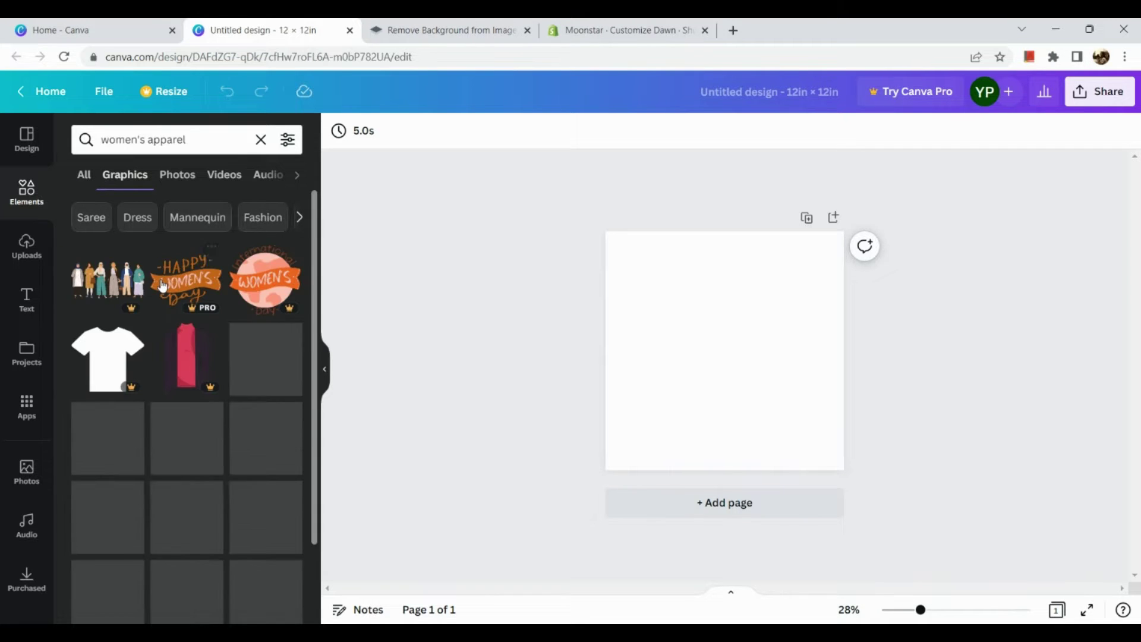
{"action": "scroll", "coordinate": [164, 285], "scroll_direction": "down", "scroll_amount": 2}
{"action": "scroll", "coordinate": [164, 294], "scroll_direction": "down", "scroll_amount": 2}
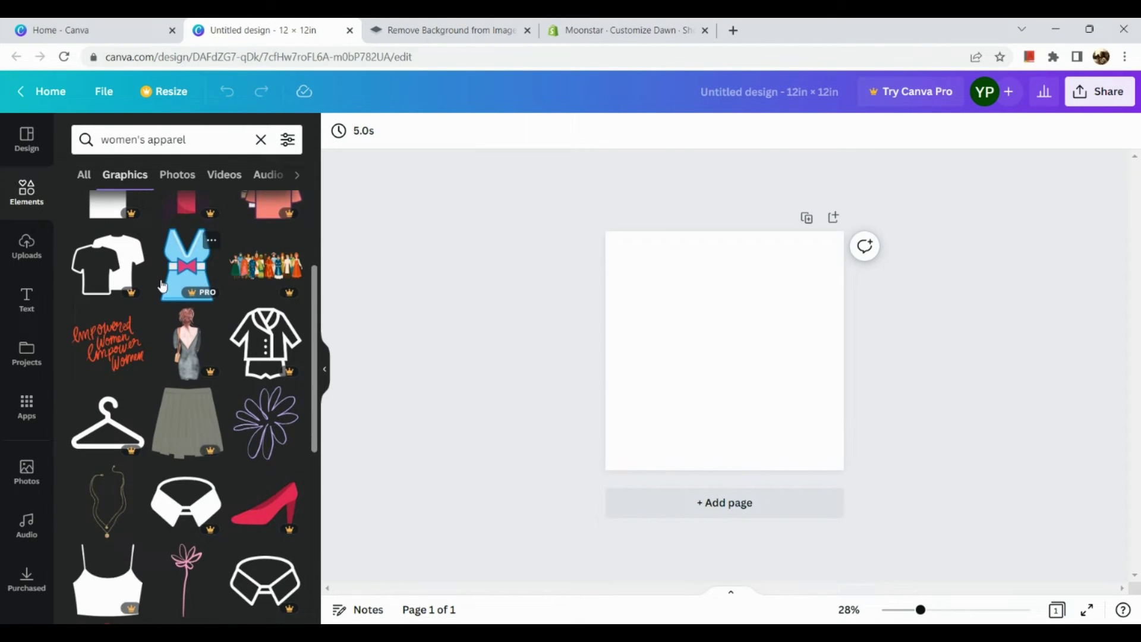
{"action": "scroll", "coordinate": [165, 302], "scroll_direction": "down", "scroll_amount": 2}
{"action": "scroll", "coordinate": [165, 302], "scroll_direction": "down", "scroll_amount": 2}
{"action": "scroll", "coordinate": [165, 301], "scroll_direction": "down", "scroll_amount": 1}
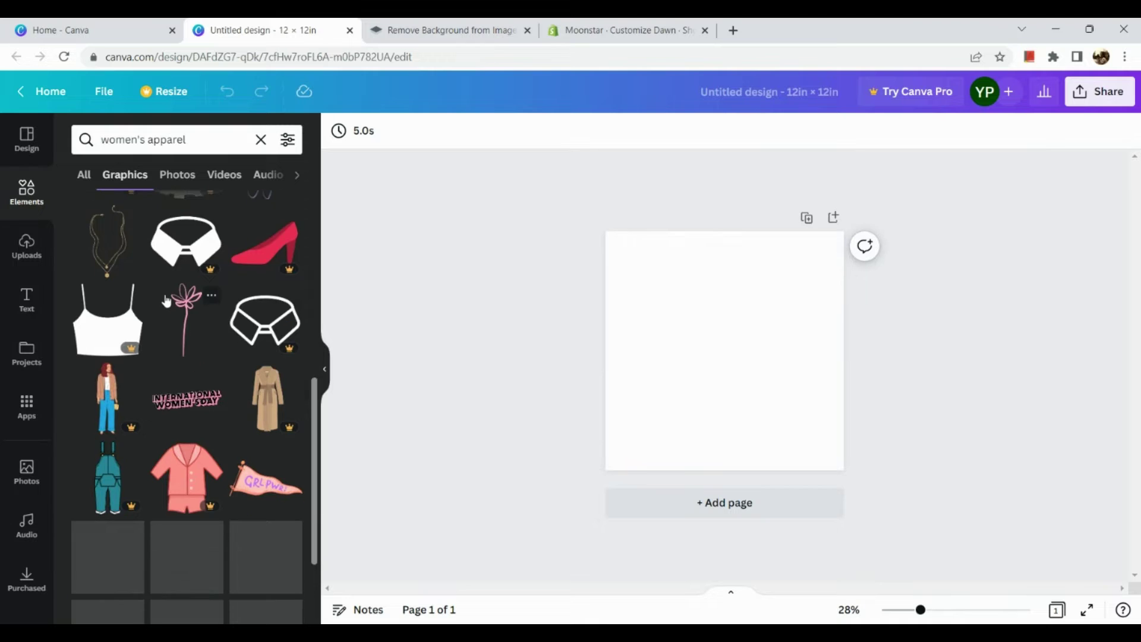
{"action": "scroll", "coordinate": [165, 301], "scroll_direction": "down", "scroll_amount": 2}
{"action": "scroll", "coordinate": [164, 302], "scroll_direction": "down", "scroll_amount": 1}
{"action": "scroll", "coordinate": [166, 299], "scroll_direction": "down", "scroll_amount": 2}
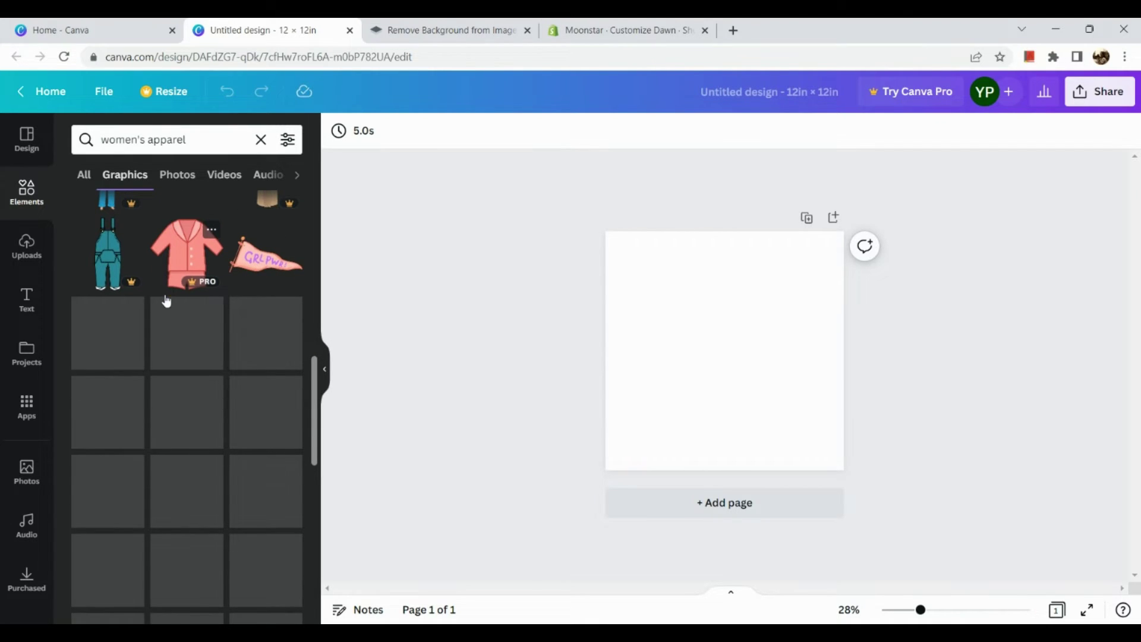
{"action": "scroll", "coordinate": [156, 379], "scroll_direction": "down", "scroll_amount": 2}
{"action": "scroll", "coordinate": [157, 384], "scroll_direction": "down", "scroll_amount": 1}
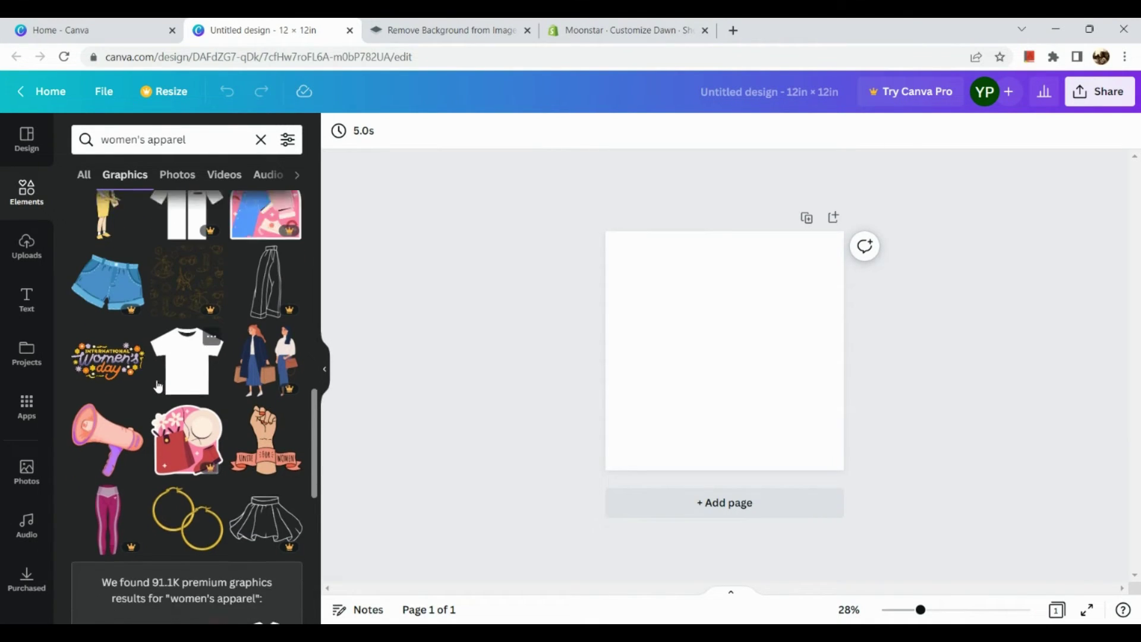
{"action": "scroll", "coordinate": [158, 383], "scroll_direction": "down", "scroll_amount": 1}
{"action": "scroll", "coordinate": [165, 339], "scroll_direction": "up", "scroll_amount": 2}
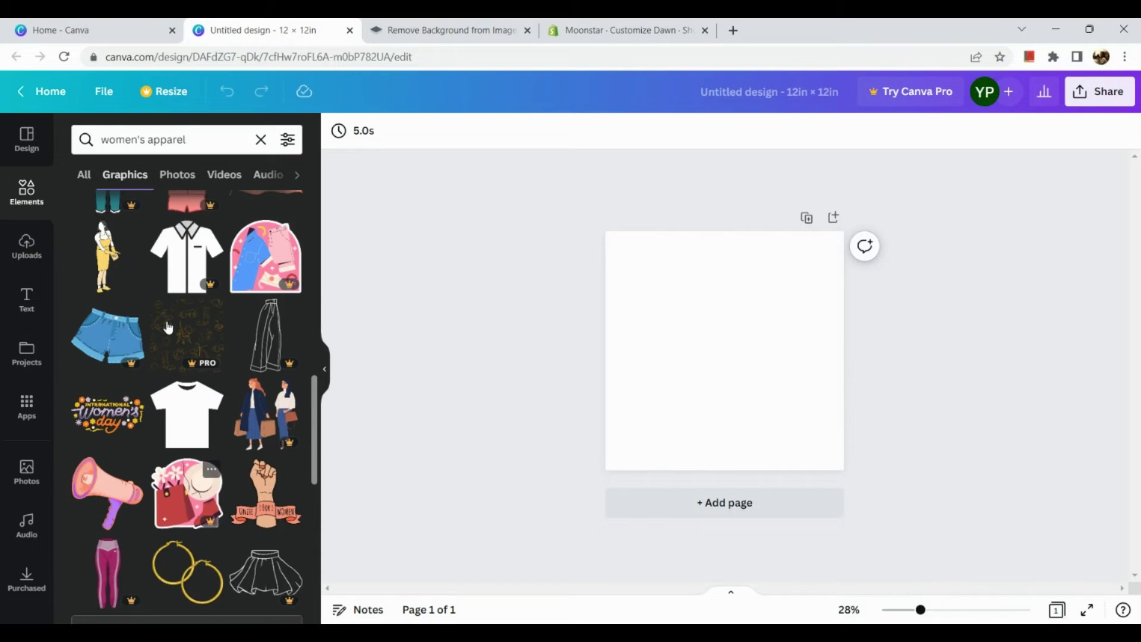
{"action": "scroll", "coordinate": [168, 327], "scroll_direction": "up", "scroll_amount": 1}
{"action": "scroll", "coordinate": [170, 334], "scroll_direction": "down", "scroll_amount": 1}
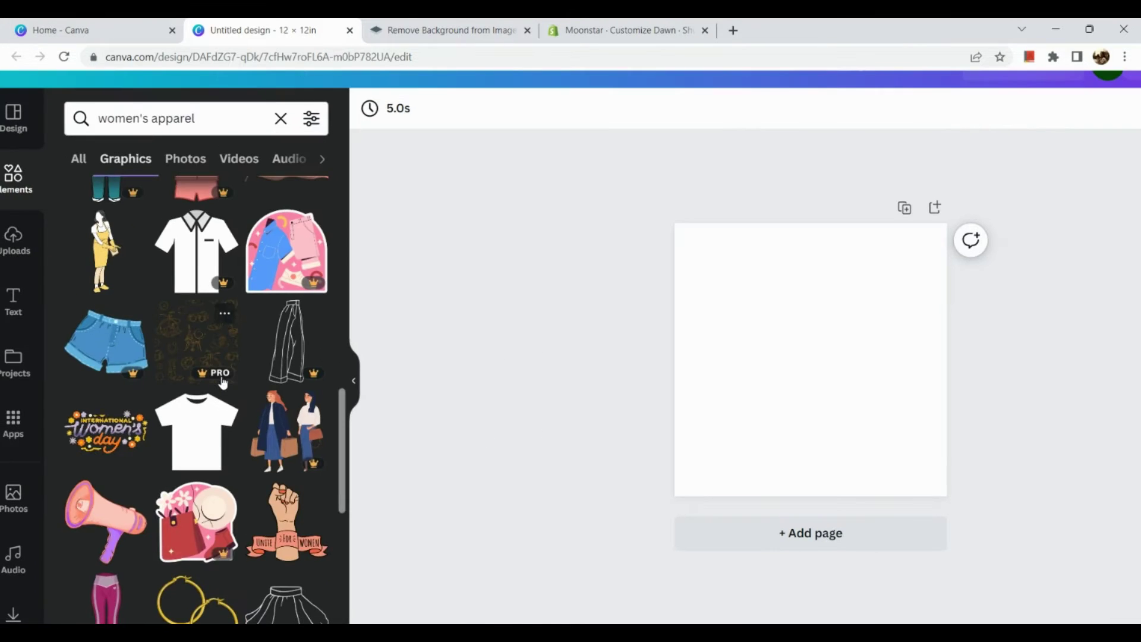
{"action": "scroll", "coordinate": [221, 382], "scroll_direction": "down", "scroll_amount": 1}
{"action": "scroll", "coordinate": [222, 382], "scroll_direction": "down", "scroll_amount": 1}
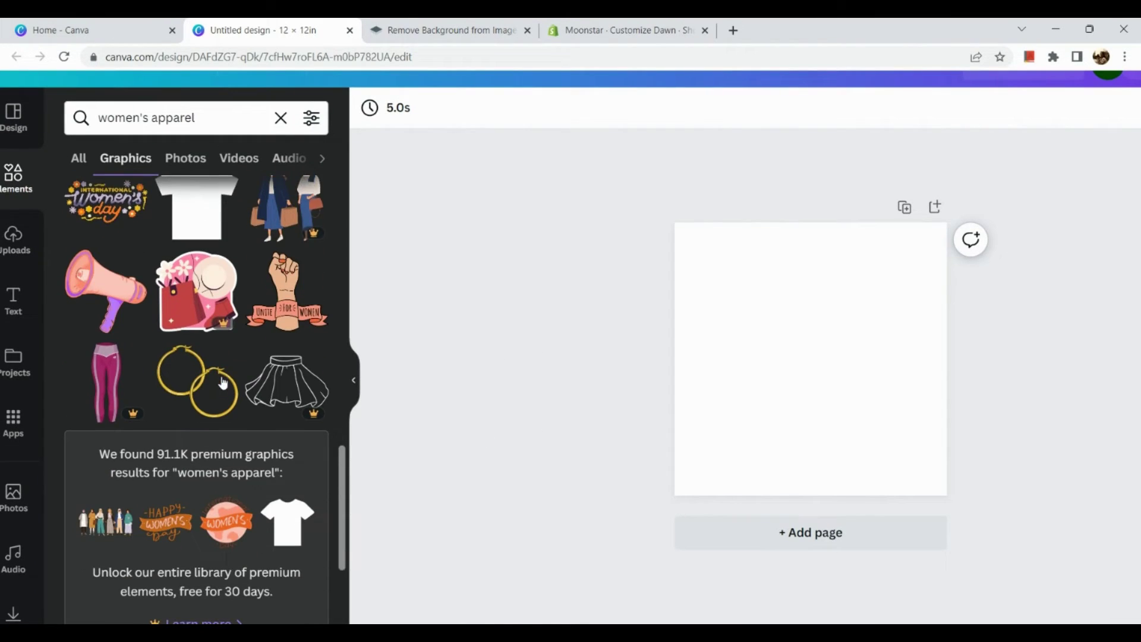
{"action": "scroll", "coordinate": [222, 382], "scroll_direction": "down", "scroll_amount": 1}
{"action": "scroll", "coordinate": [221, 381], "scroll_direction": "down", "scroll_amount": 1}
{"action": "scroll", "coordinate": [223, 383], "scroll_direction": "down", "scroll_amount": 2}
{"action": "scroll", "coordinate": [222, 381], "scroll_direction": "down", "scroll_amount": 2}
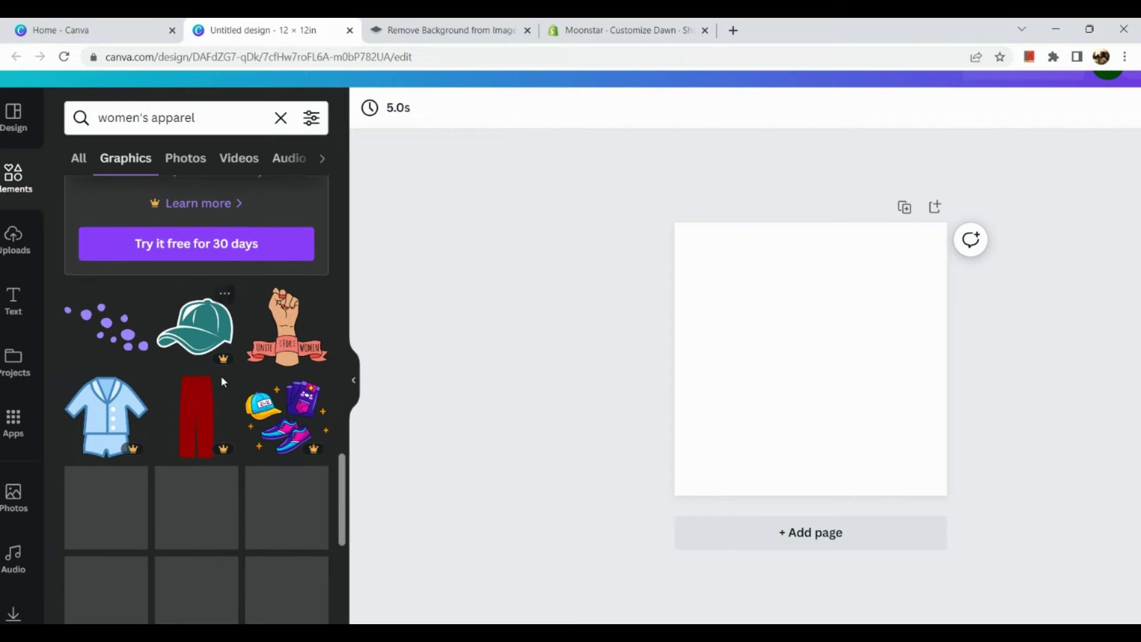
{"action": "scroll", "coordinate": [223, 381], "scroll_direction": "down", "scroll_amount": 1}
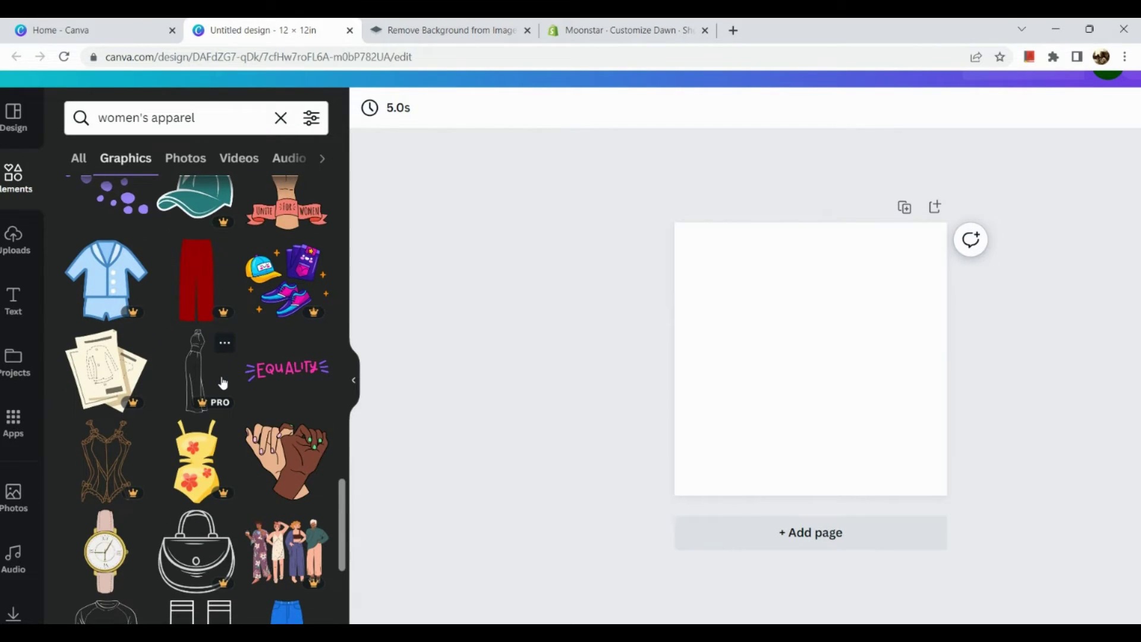
{"action": "scroll", "coordinate": [222, 382], "scroll_direction": "down", "scroll_amount": 1}
{"action": "scroll", "coordinate": [205, 477], "scroll_direction": "down", "scroll_amount": 1}
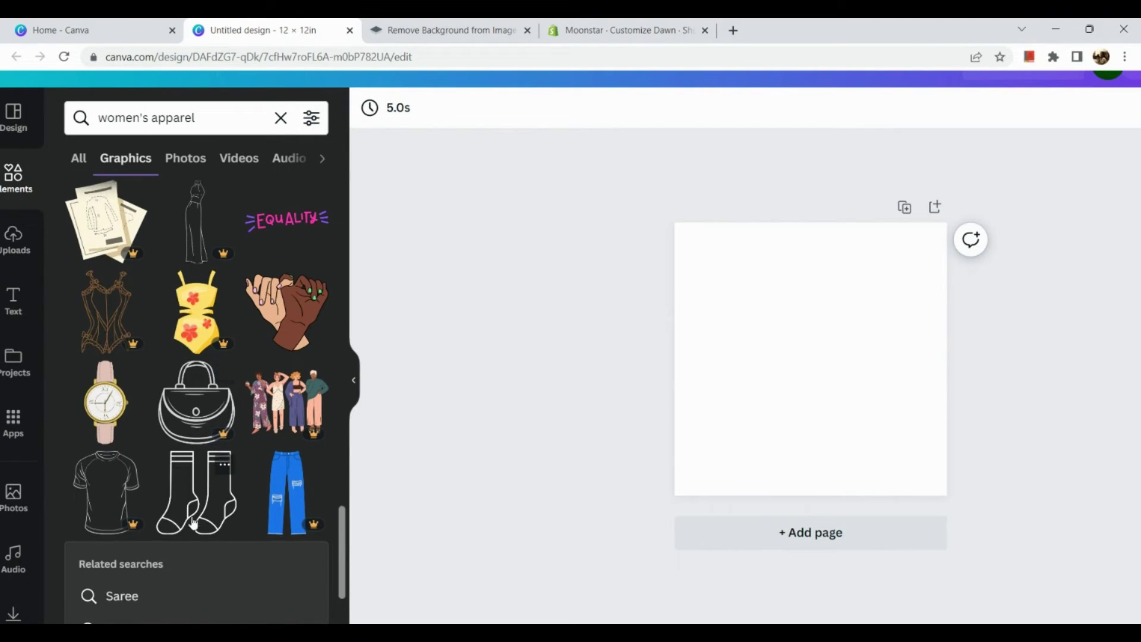
{"action": "scroll", "coordinate": [192, 522], "scroll_direction": "down", "scroll_amount": 1}
{"action": "scroll", "coordinate": [191, 523], "scroll_direction": "down", "scroll_amount": 2}
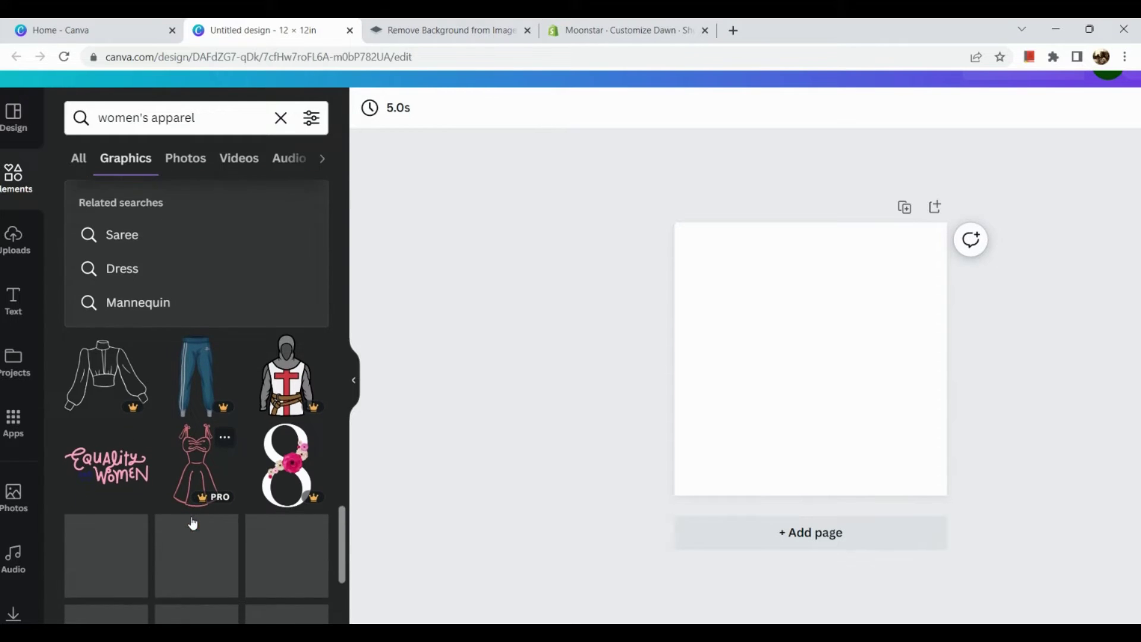
{"action": "scroll", "coordinate": [192, 522], "scroll_direction": "down", "scroll_amount": 1}
{"action": "scroll", "coordinate": [192, 523], "scroll_direction": "down", "scroll_amount": 1}
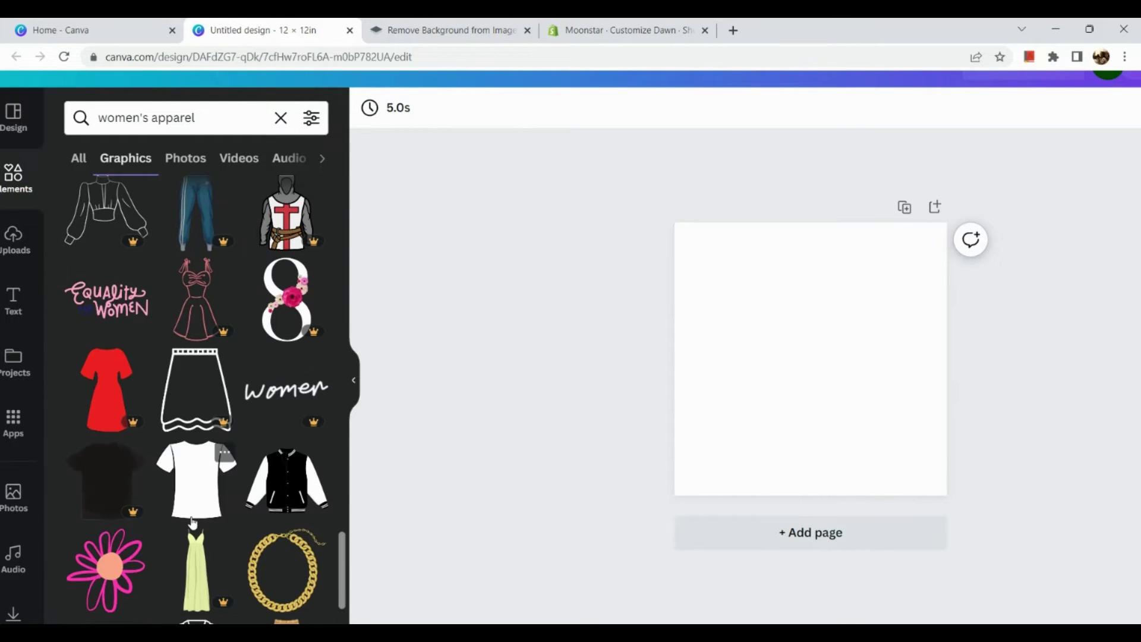
{"action": "scroll", "coordinate": [191, 523], "scroll_direction": "down", "scroll_amount": 1}
{"action": "scroll", "coordinate": [192, 523], "scroll_direction": "down", "scroll_amount": 1}
{"action": "scroll", "coordinate": [192, 522], "scroll_direction": "down", "scroll_amount": 1}
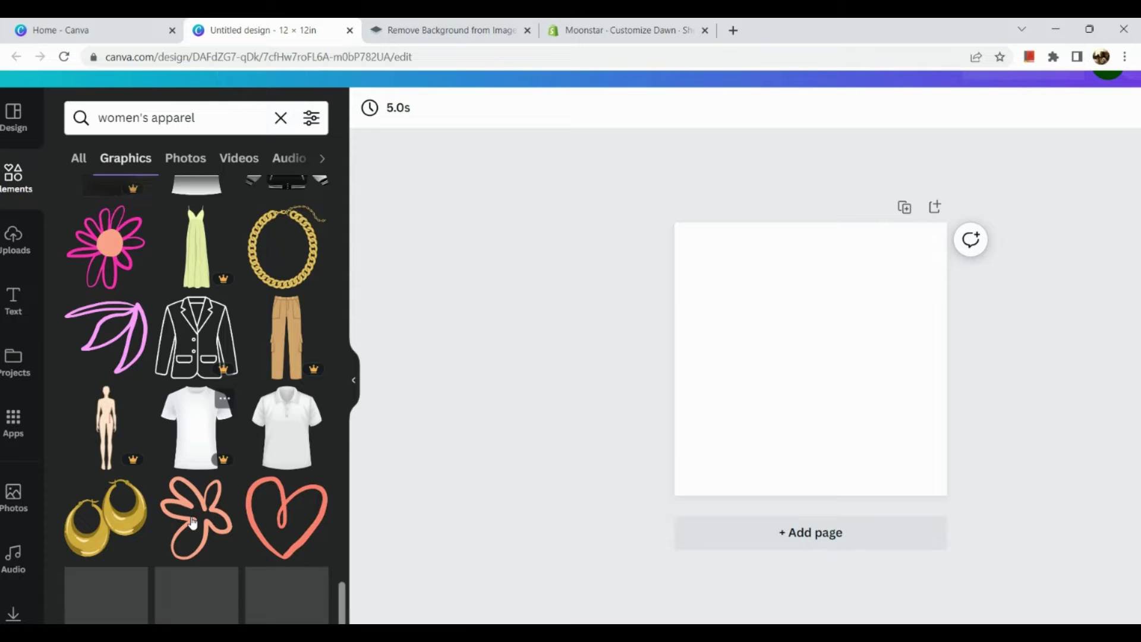
{"action": "scroll", "coordinate": [192, 522], "scroll_direction": "down", "scroll_amount": 1}
{"action": "scroll", "coordinate": [191, 522], "scroll_direction": "down", "scroll_amount": 1}
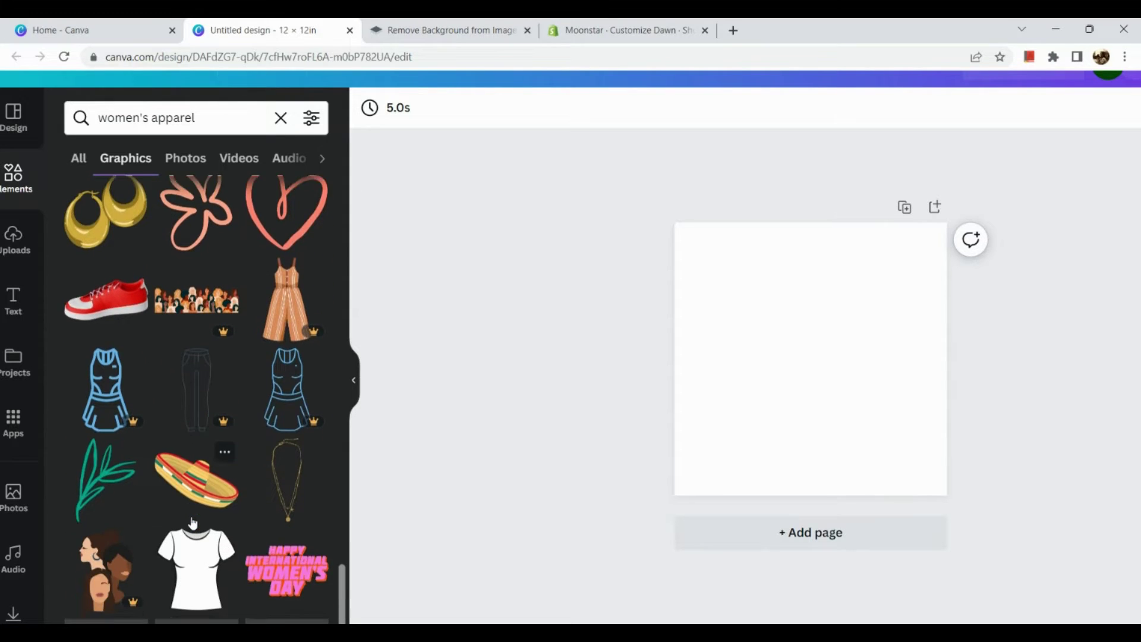
{"action": "scroll", "coordinate": [191, 523], "scroll_direction": "down", "scroll_amount": 1}
{"action": "scroll", "coordinate": [192, 522], "scroll_direction": "down", "scroll_amount": 1}
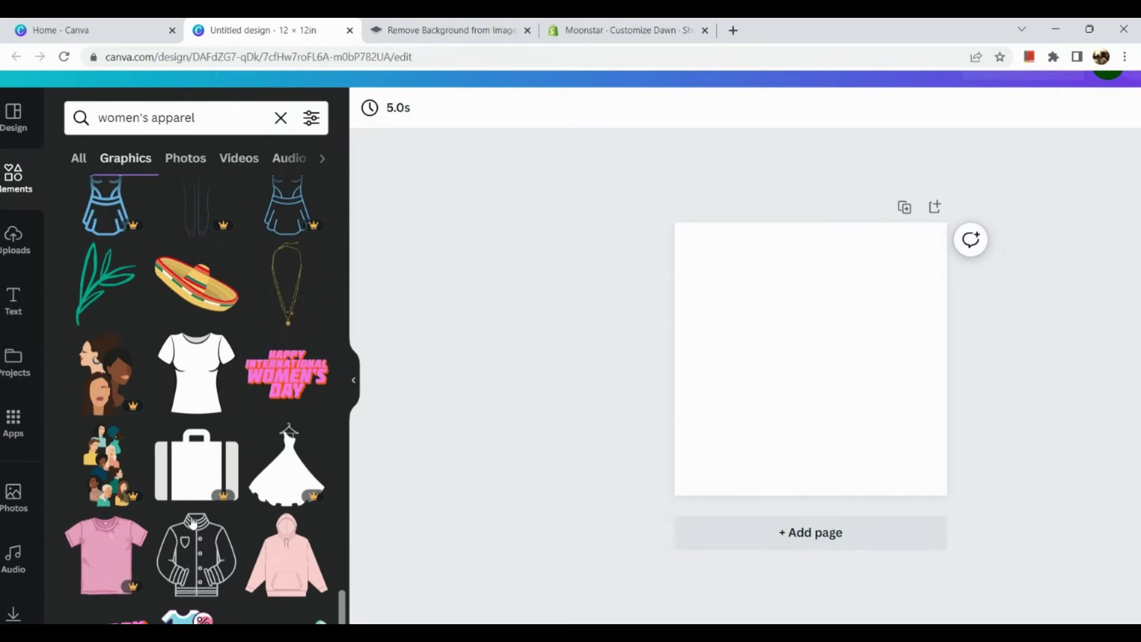
{"action": "scroll", "coordinate": [192, 523], "scroll_direction": "down", "scroll_amount": 1}
{"action": "scroll", "coordinate": [192, 522], "scroll_direction": "down", "scroll_amount": 1}
{"action": "scroll", "coordinate": [192, 523], "scroll_direction": "down", "scroll_amount": 1}
{"action": "scroll", "coordinate": [191, 523], "scroll_direction": "down", "scroll_amount": 1}
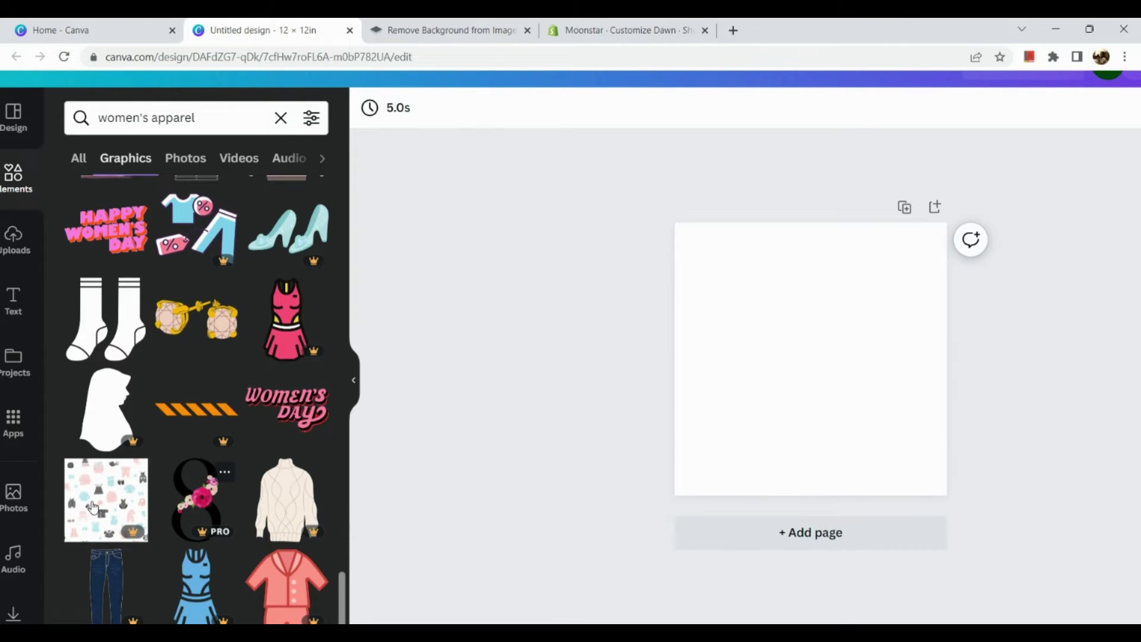
{"action": "scroll", "coordinate": [89, 503], "scroll_direction": "down", "scroll_amount": 3}
{"action": "scroll", "coordinate": [92, 507], "scroll_direction": "down", "scroll_amount": 1}
{"action": "scroll", "coordinate": [92, 506], "scroll_direction": "down", "scroll_amount": 1}
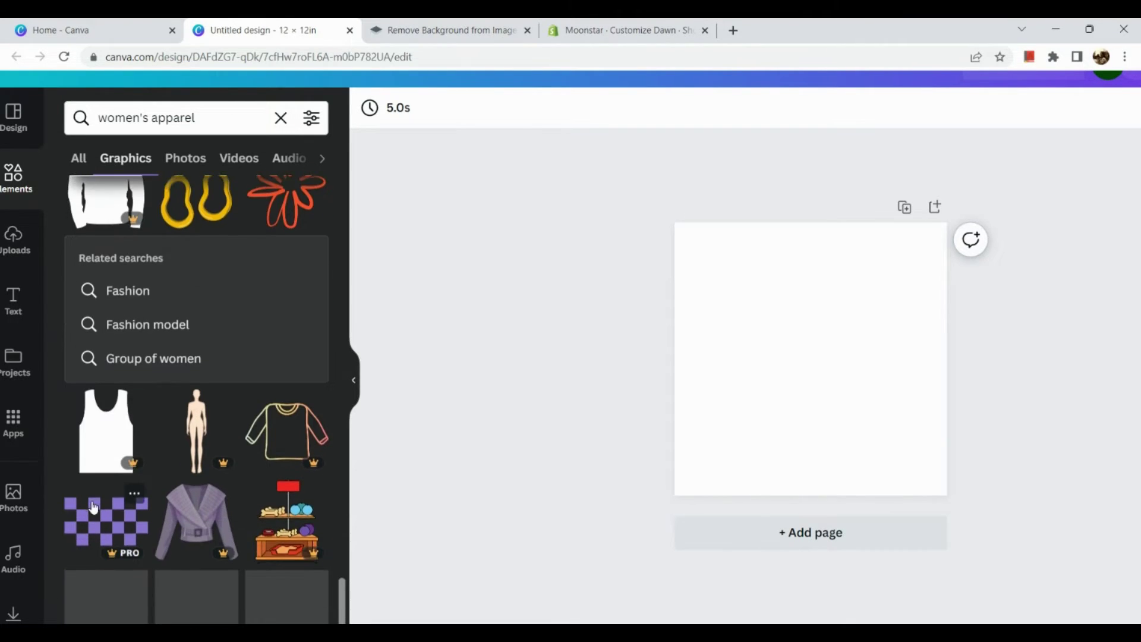
{"action": "scroll", "coordinate": [91, 506], "scroll_direction": "down", "scroll_amount": 2}
{"action": "scroll", "coordinate": [92, 501], "scroll_direction": "down", "scroll_amount": 1}
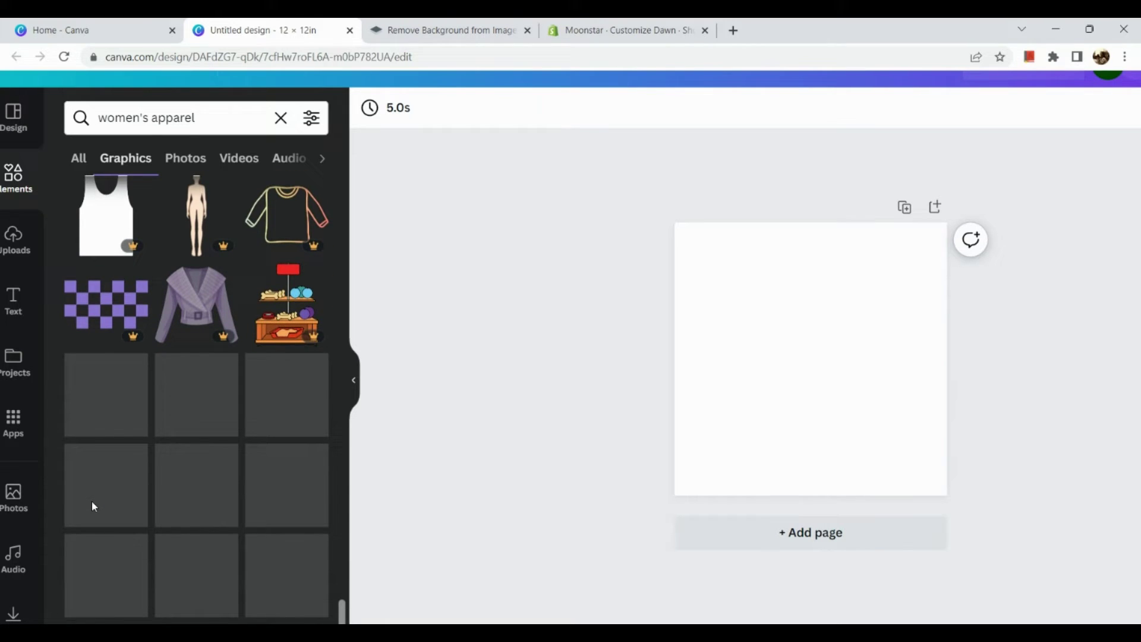
{"action": "scroll", "coordinate": [136, 536], "scroll_direction": "down", "scroll_amount": 2}
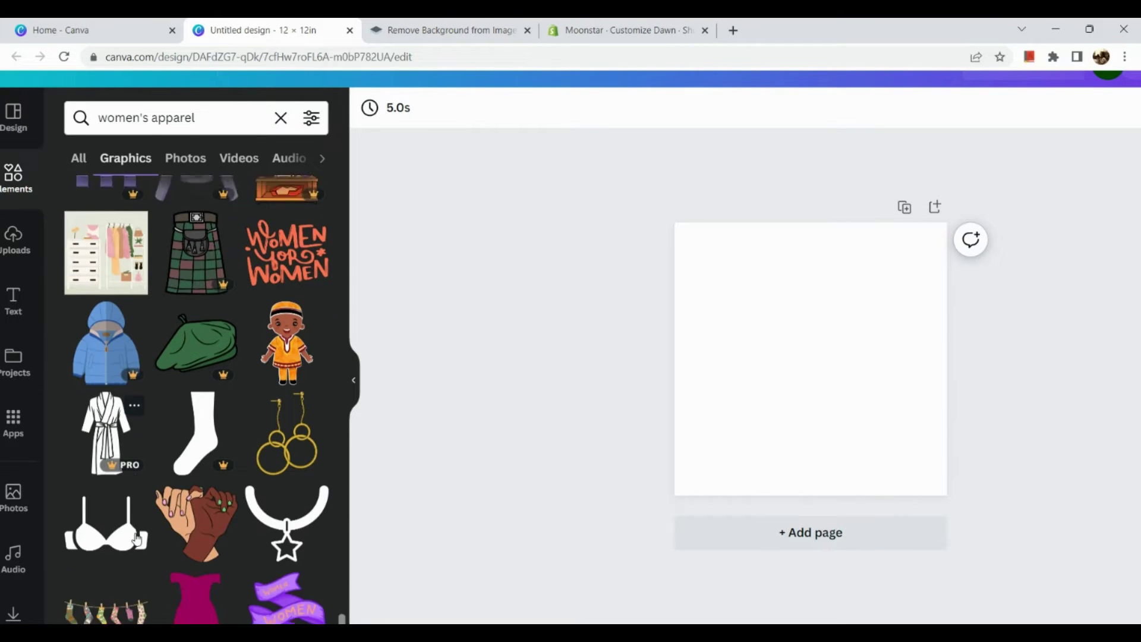
{"action": "scroll", "coordinate": [136, 538], "scroll_direction": "down", "scroll_amount": 1}
{"action": "scroll", "coordinate": [135, 535], "scroll_direction": "down", "scroll_amount": 2}
{"action": "scroll", "coordinate": [135, 535], "scroll_direction": "down", "scroll_amount": 1}
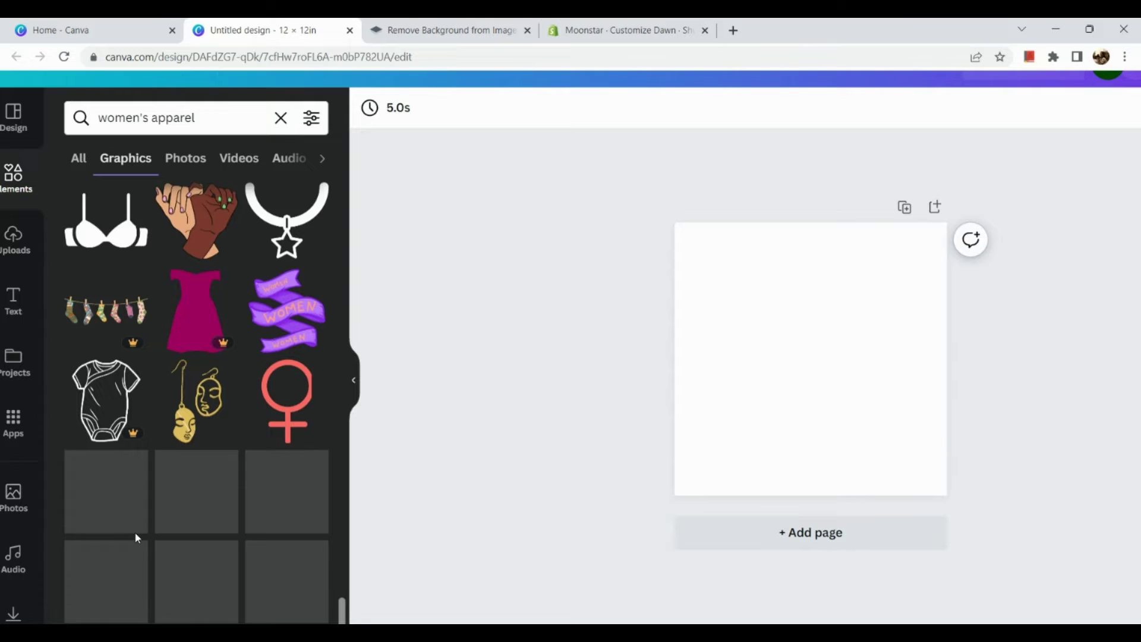
{"action": "scroll", "coordinate": [134, 535], "scroll_direction": "up", "scroll_amount": 1}
{"action": "scroll", "coordinate": [134, 538], "scroll_direction": "up", "scroll_amount": 1}
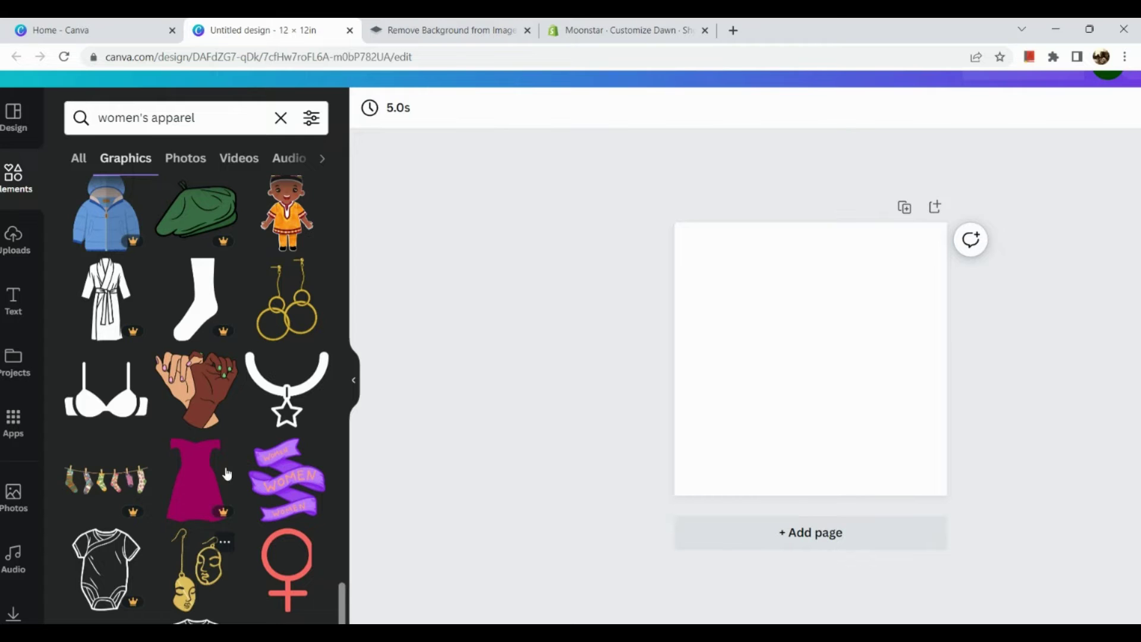
{"action": "scroll", "coordinate": [255, 429], "scroll_direction": "up", "scroll_amount": 2}
{"action": "scroll", "coordinate": [254, 428], "scroll_direction": "up", "scroll_amount": 1}
{"action": "scroll", "coordinate": [256, 436], "scroll_direction": "up", "scroll_amount": 1}
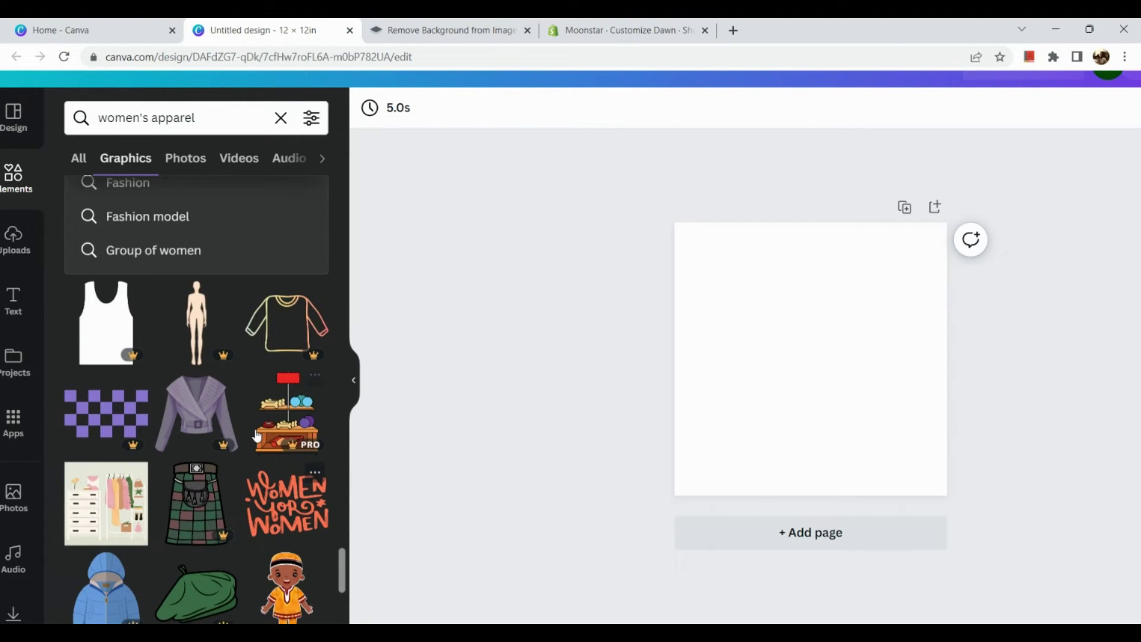
{"action": "scroll", "coordinate": [255, 434], "scroll_direction": "up", "scroll_amount": 3}
{"action": "scroll", "coordinate": [255, 433], "scroll_direction": "up", "scroll_amount": 1}
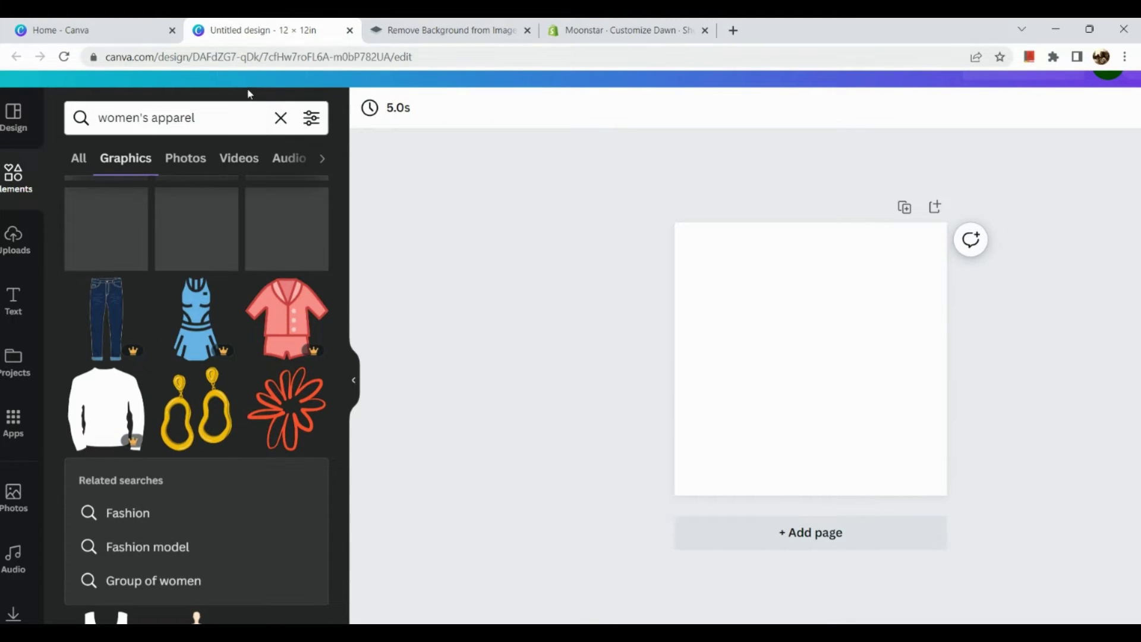
{"action": "left_click", "coordinate": [229, 129]}
{"action": "key", "text": "Return"}
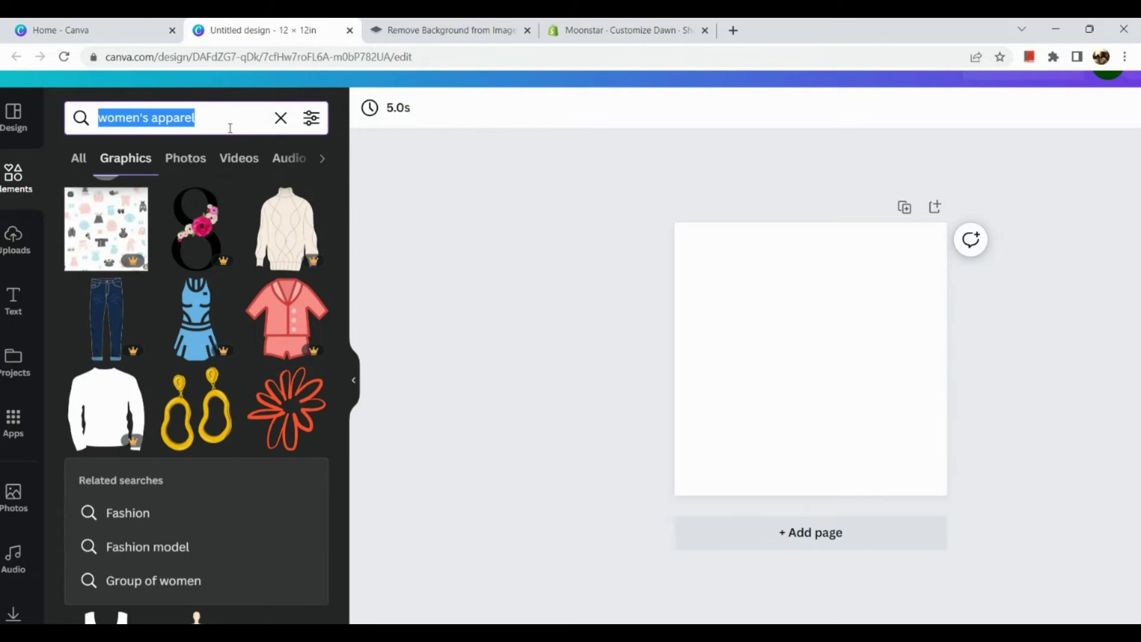
{"action": "type", "text": "dress"}
{"action": "key", "text": "Return"}
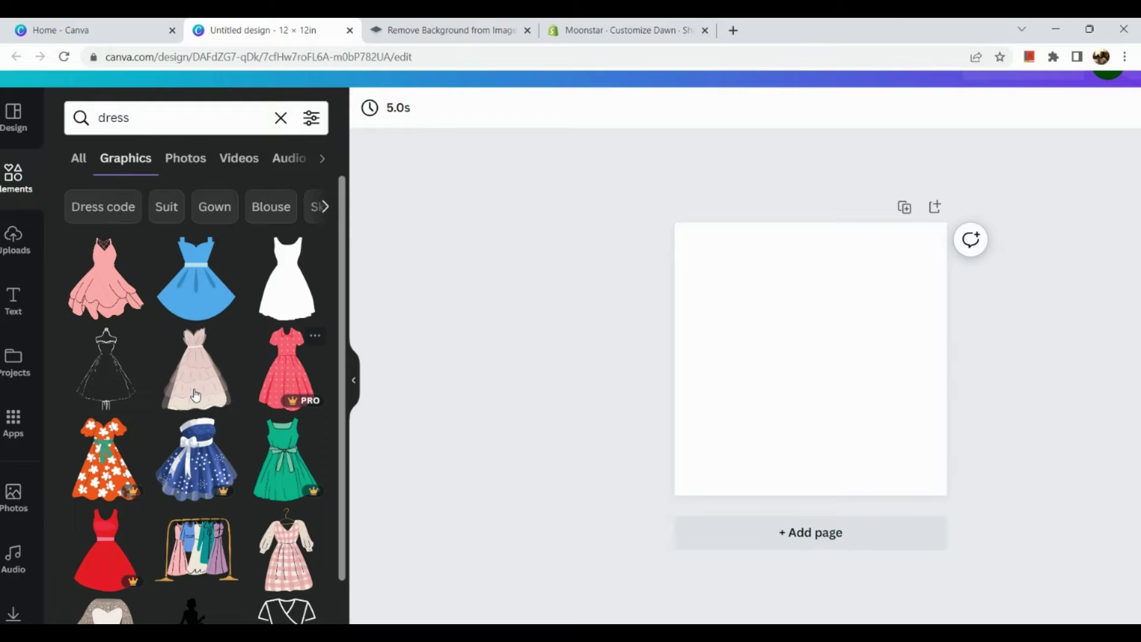
{"action": "scroll", "coordinate": [195, 395], "scroll_direction": "down", "scroll_amount": 2}
{"action": "scroll", "coordinate": [195, 396], "scroll_direction": "down", "scroll_amount": 1}
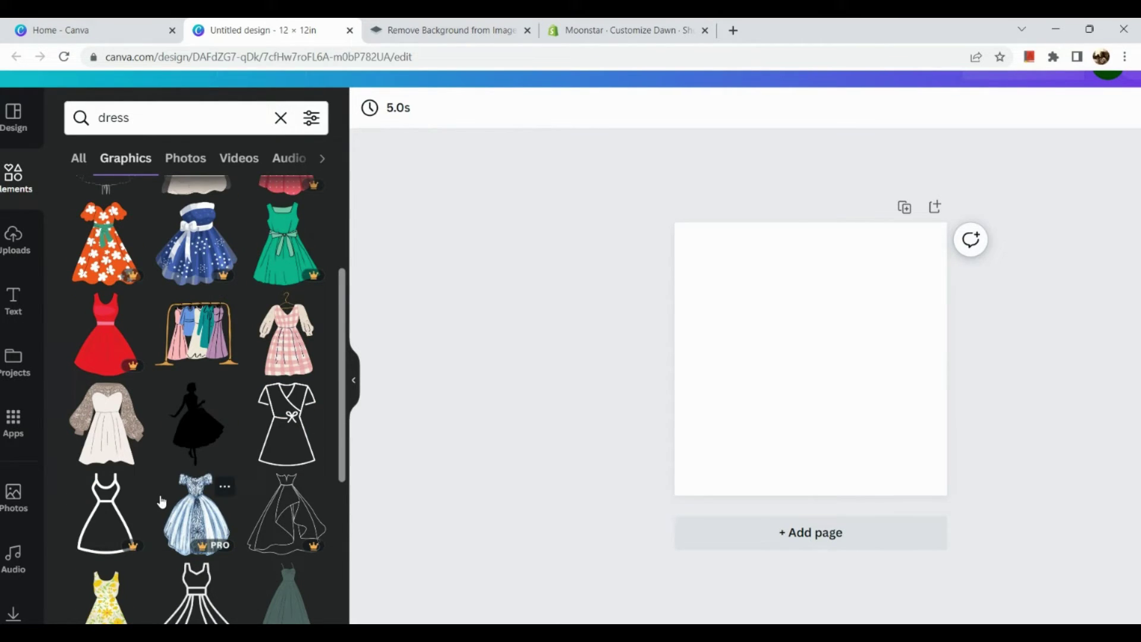
{"action": "scroll", "coordinate": [166, 500], "scroll_direction": "down", "scroll_amount": 2}
{"action": "scroll", "coordinate": [160, 495], "scroll_direction": "up", "scroll_amount": 3}
{"action": "mouse_move", "coordinate": [197, 423]}
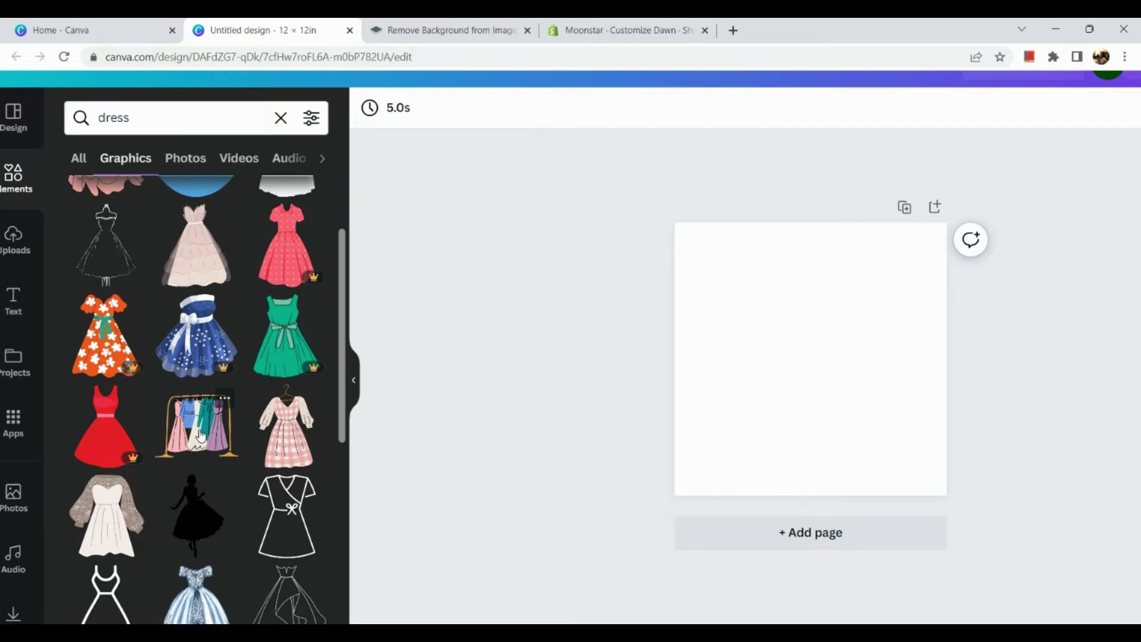
- Add the clothing-rack graphic, shrink it and move it toward the page top
{"action": "left_click", "coordinate": [200, 436]}
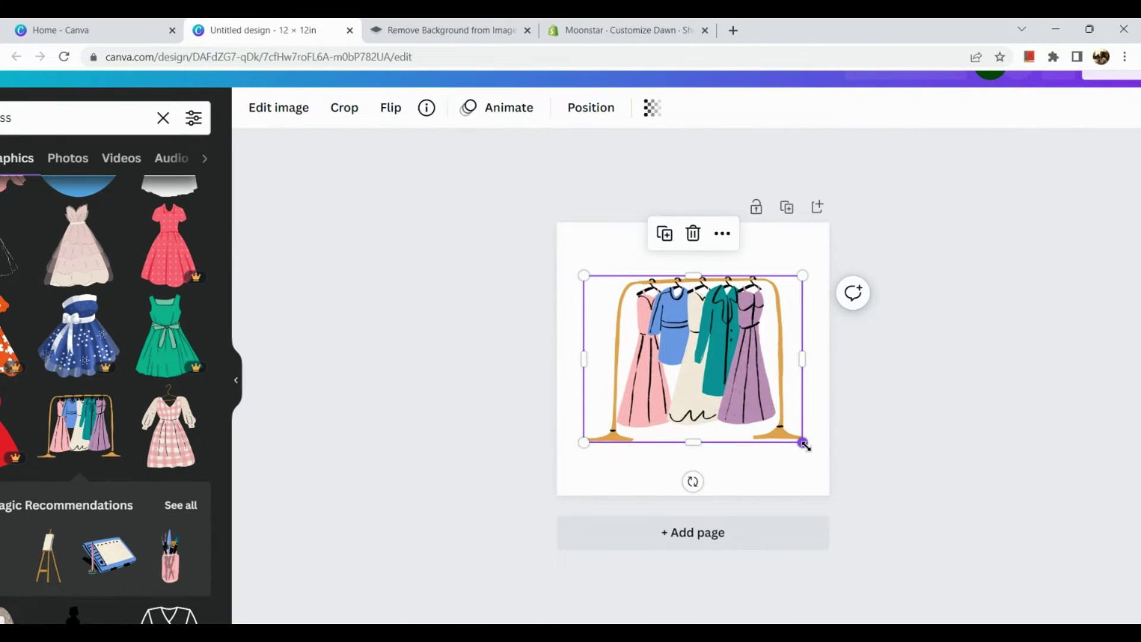
{"action": "left_click_drag", "start_coordinate": [769, 407], "coordinate": [753, 405]}
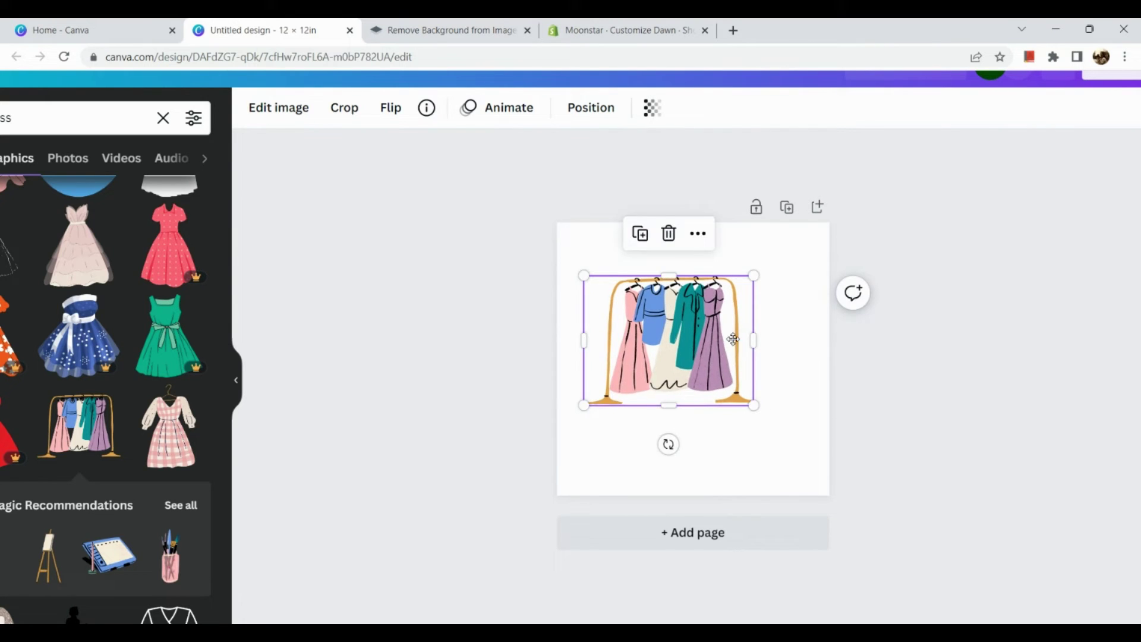
{"action": "left_click_drag", "start_coordinate": [733, 339], "coordinate": [730, 330]}
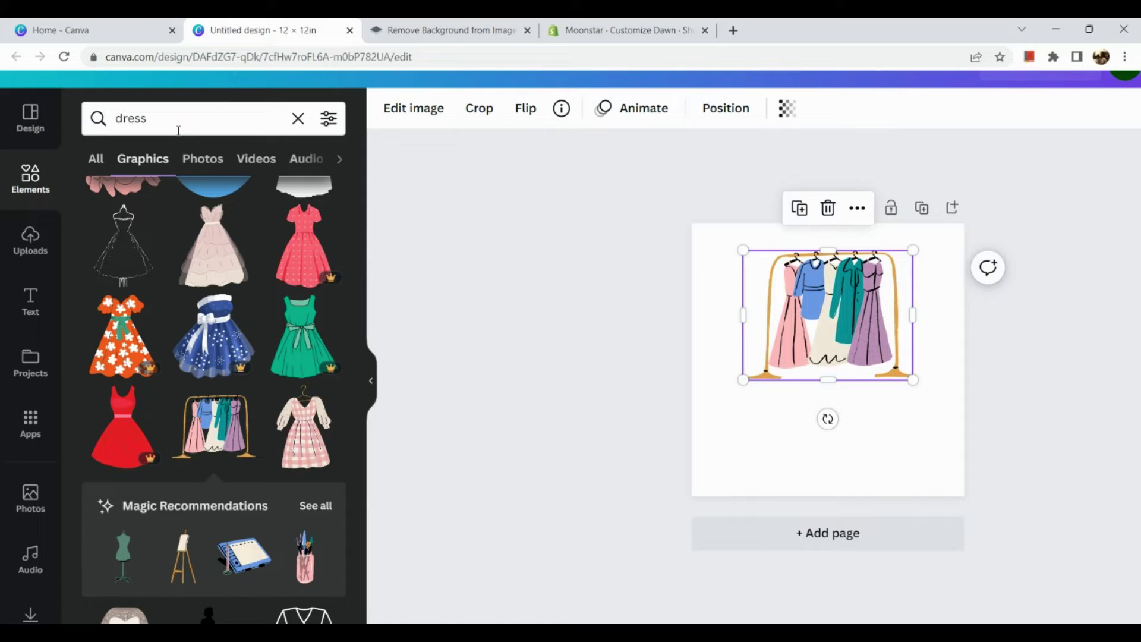
- Search for "moon" and add the moon-with-cloud graphic left of the rack
{"action": "left_click", "coordinate": [178, 130]}
{"action": "double_click", "coordinate": [181, 129]}
{"action": "type", "text": "moo"}
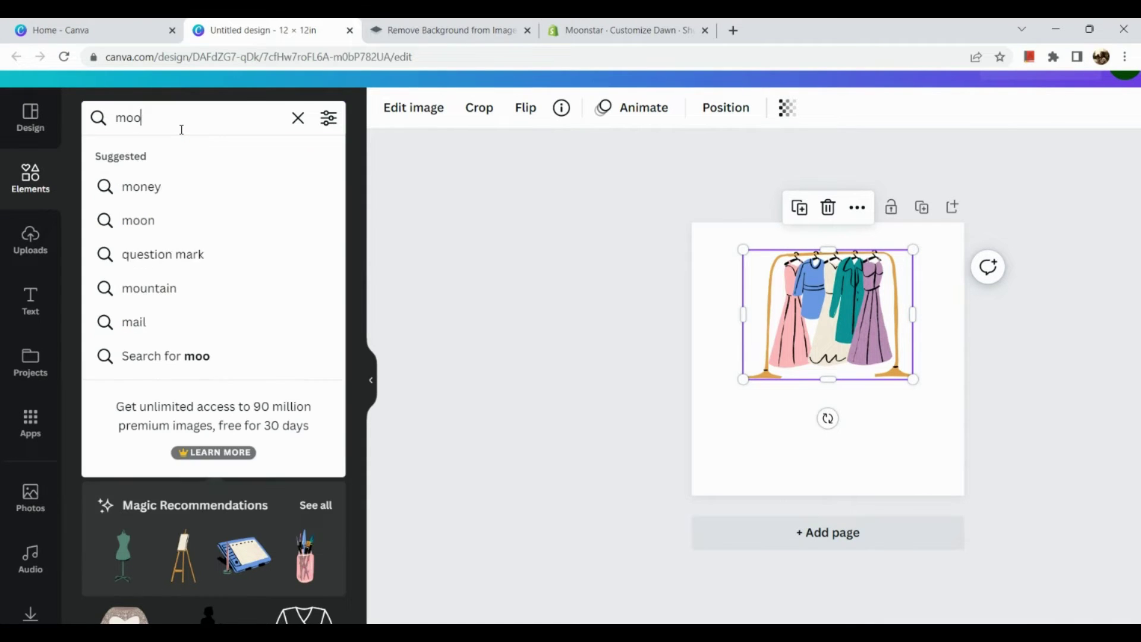
{"action": "type", "text": "n"}
{"action": "key", "text": "Return"}
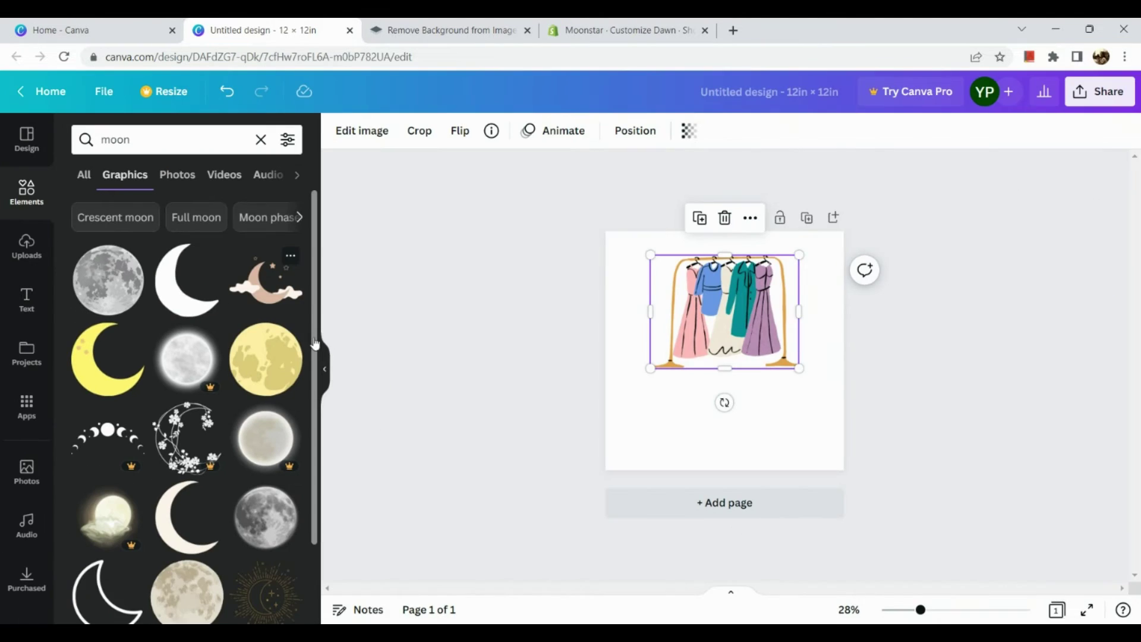
{"action": "scroll", "coordinate": [294, 424], "scroll_direction": "down", "scroll_amount": 3}
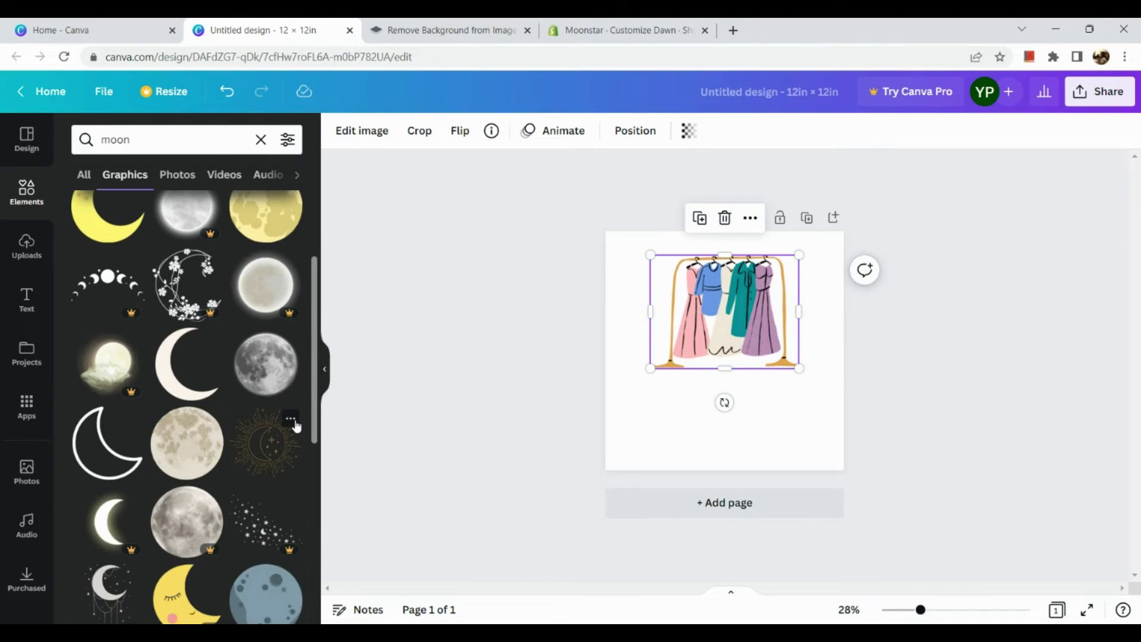
{"action": "scroll", "coordinate": [281, 330], "scroll_direction": "up", "scroll_amount": 2}
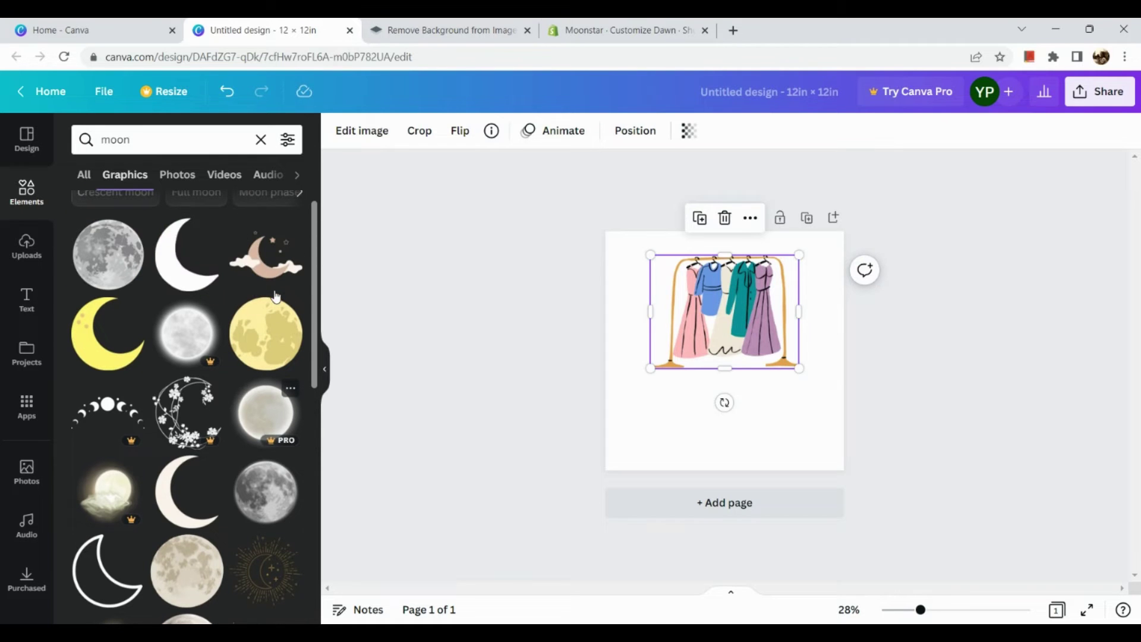
{"action": "left_click", "coordinate": [276, 272]}
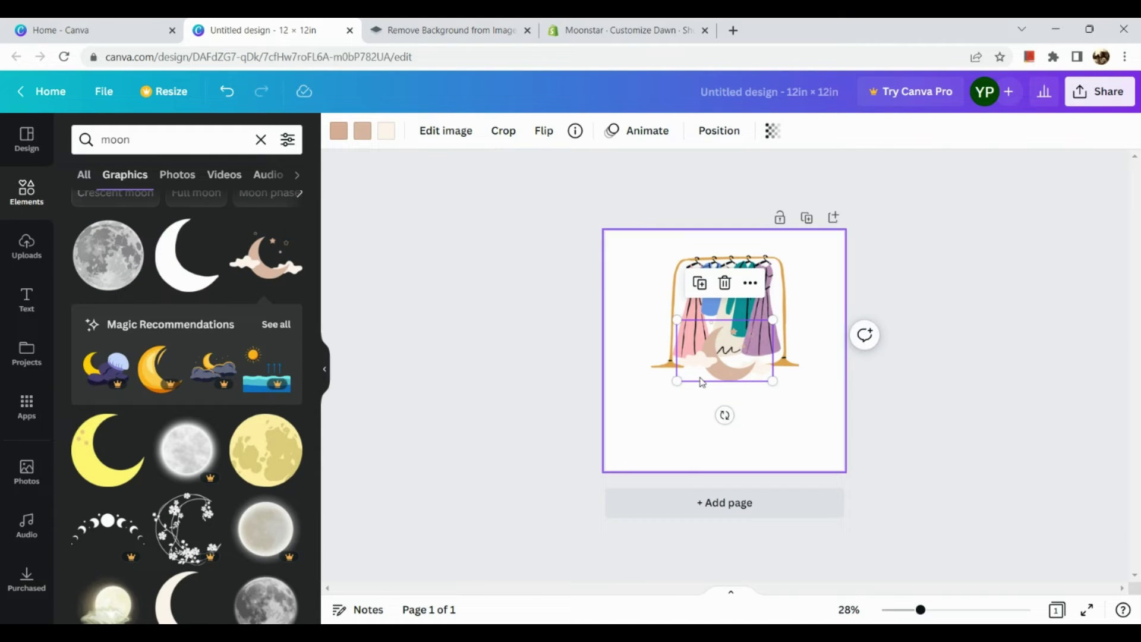
{"action": "left_click_drag", "start_coordinate": [701, 381], "coordinate": [644, 386]}
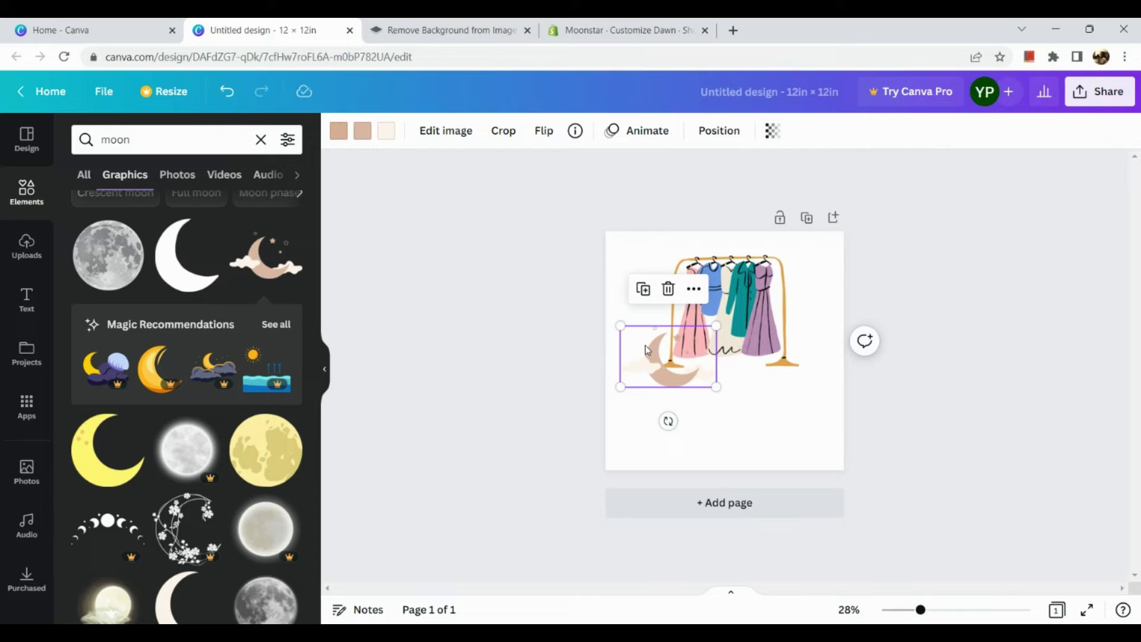
- Send the moon graphic backward behind the rack, nudge it up and enlarge it slightly
{"action": "right_click", "coordinate": [670, 366]}
{"action": "mouse_move", "coordinate": [721, 470]}
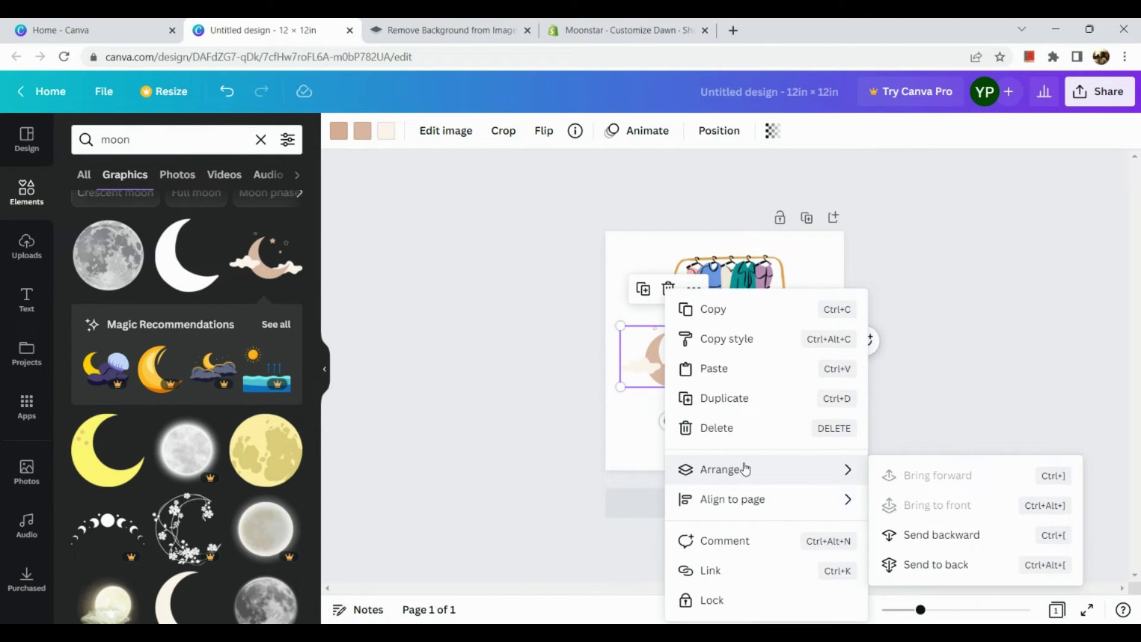
{"action": "left_click", "coordinate": [944, 537]}
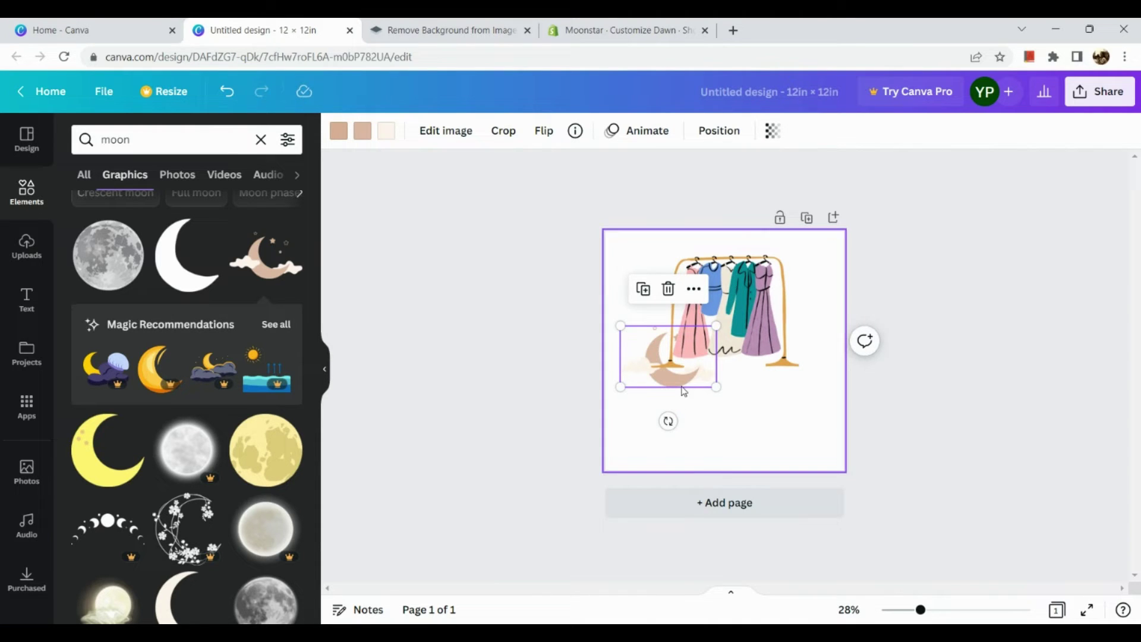
{"action": "mouse_move", "coordinate": [680, 390]}
{"action": "left_mouse_down"}
{"action": "mouse_move", "coordinate": [683, 375]}
{"action": "mouse_move", "coordinate": [684, 386]}
{"action": "left_mouse_up"}
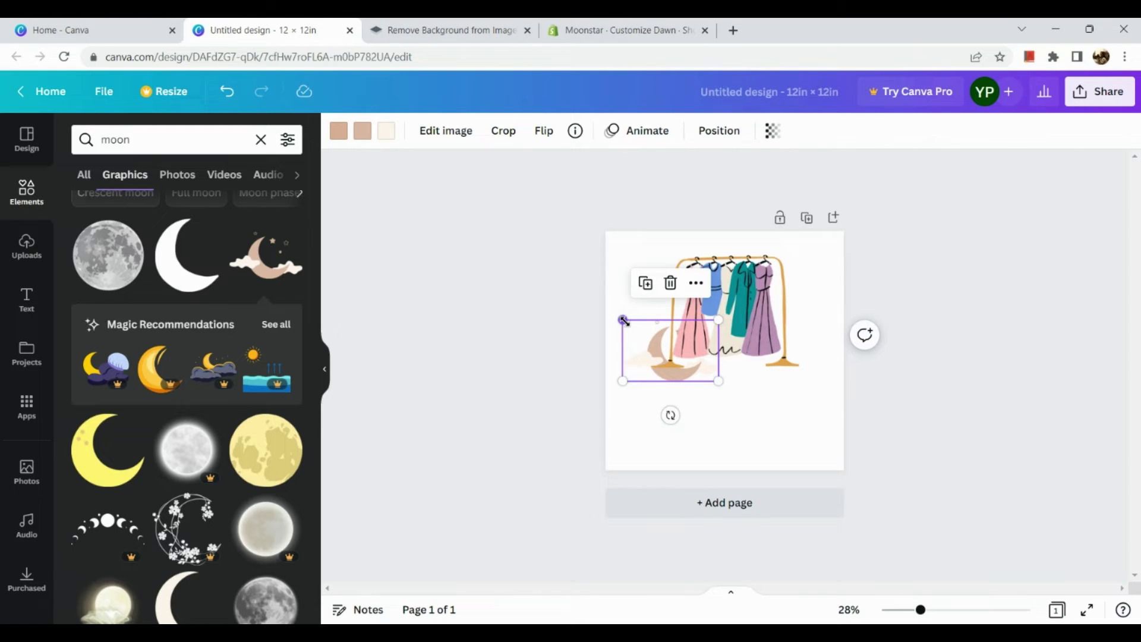
{"action": "left_click_drag", "start_coordinate": [623, 319], "coordinate": [620, 317]}
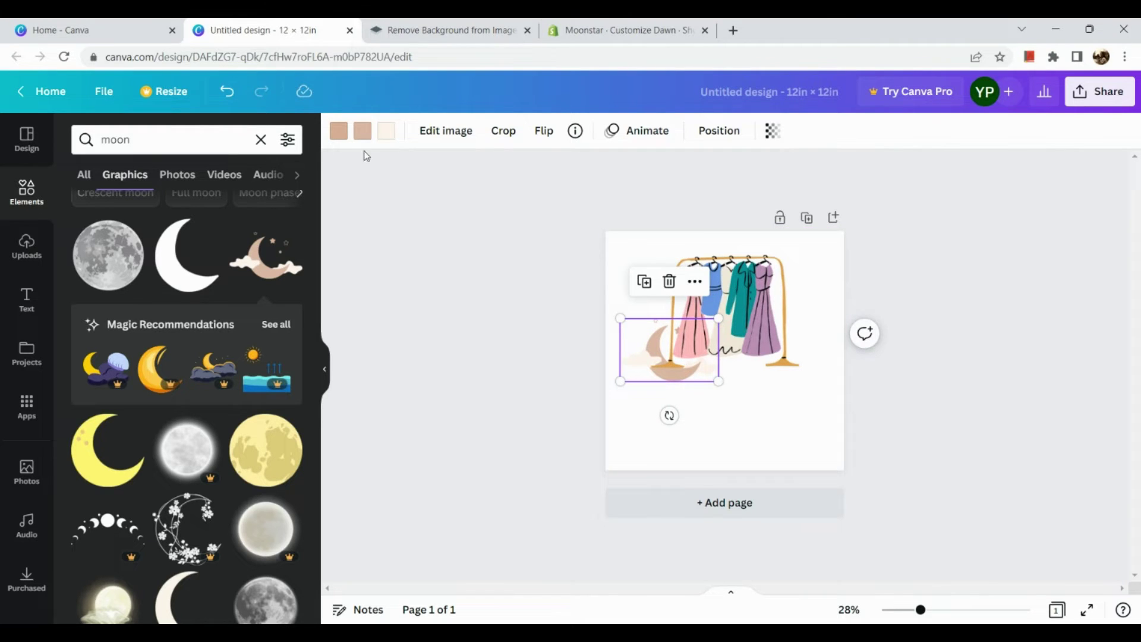
- Recolour the moon graphic's three colours to orange, pink and purple clouds
{"action": "left_click", "coordinate": [352, 140]}
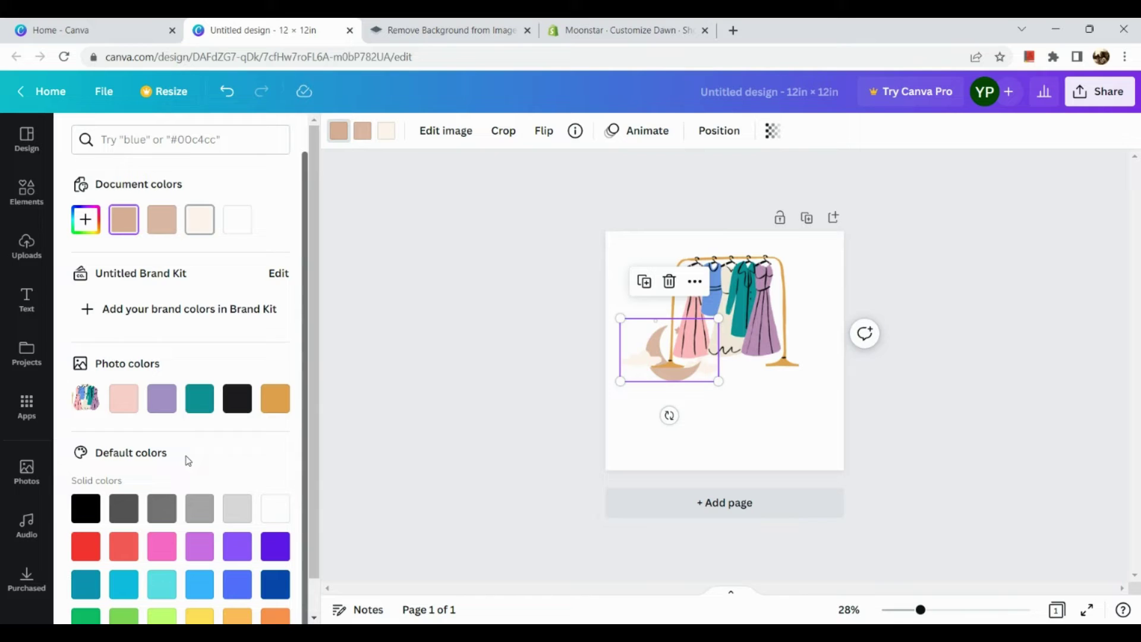
{"action": "scroll", "coordinate": [187, 459], "scroll_direction": "down", "scroll_amount": 1}
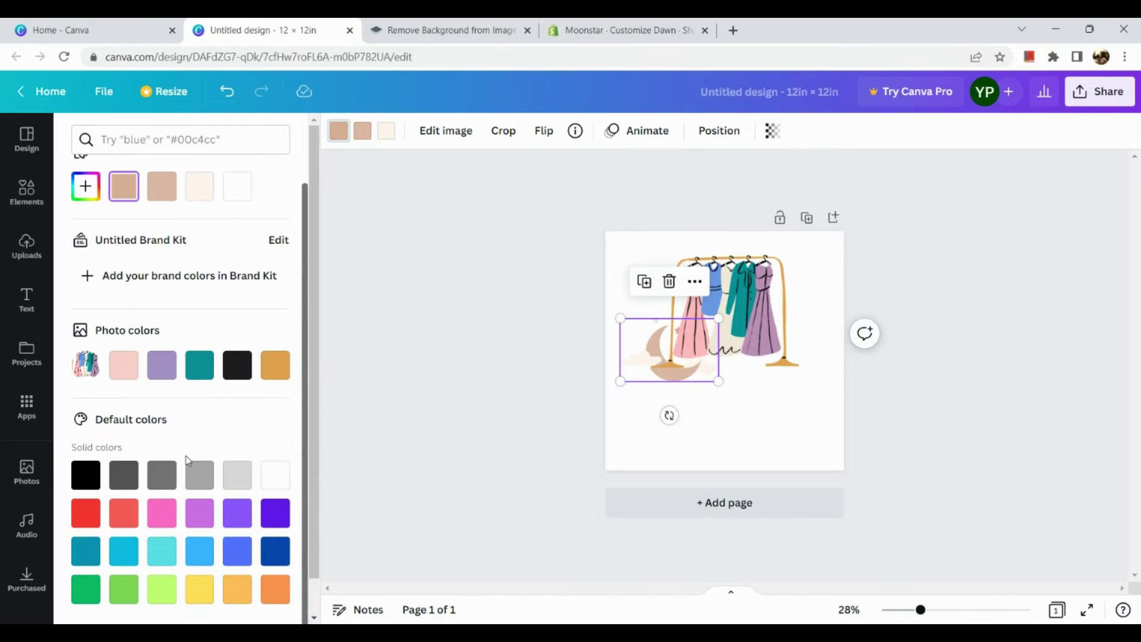
{"action": "left_click", "coordinate": [282, 377]}
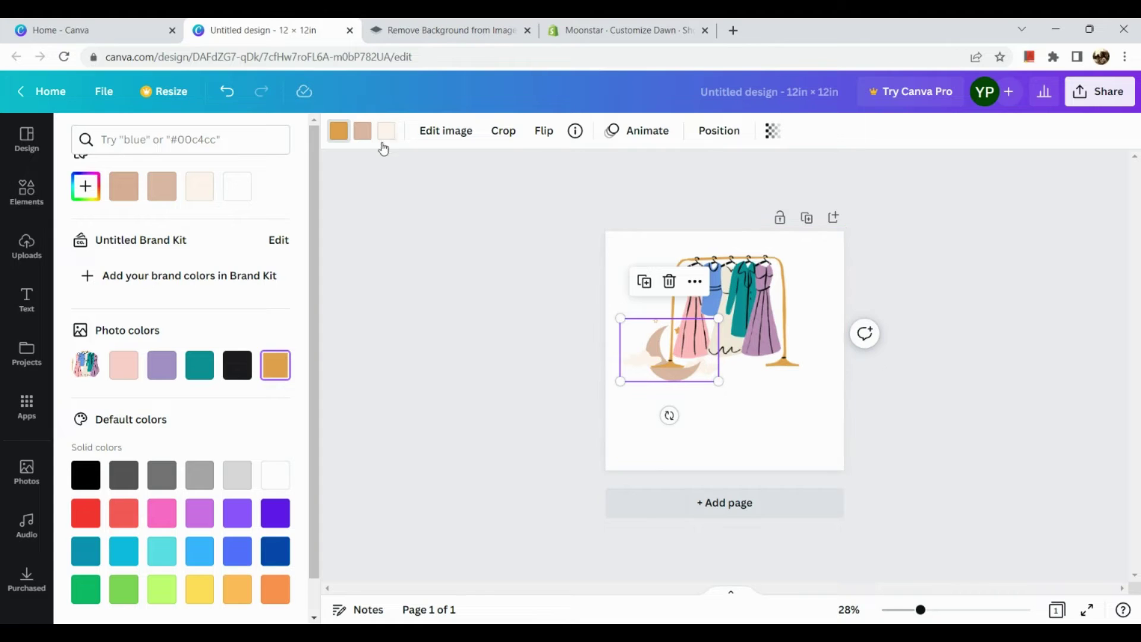
{"action": "left_click", "coordinate": [363, 139]}
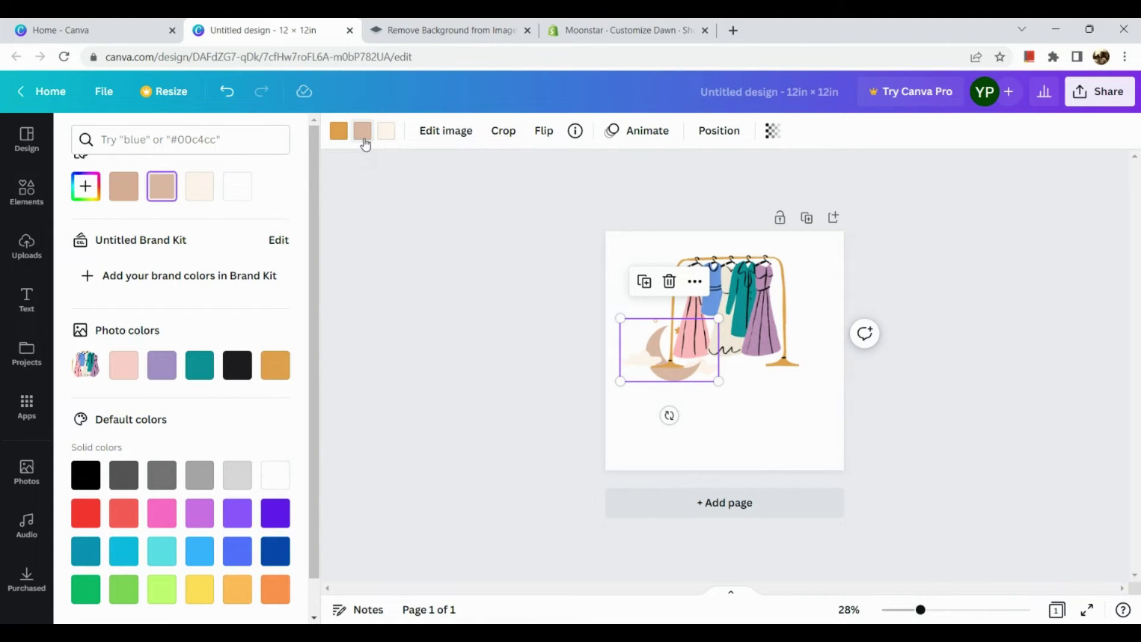
{"action": "left_click", "coordinate": [136, 377]}
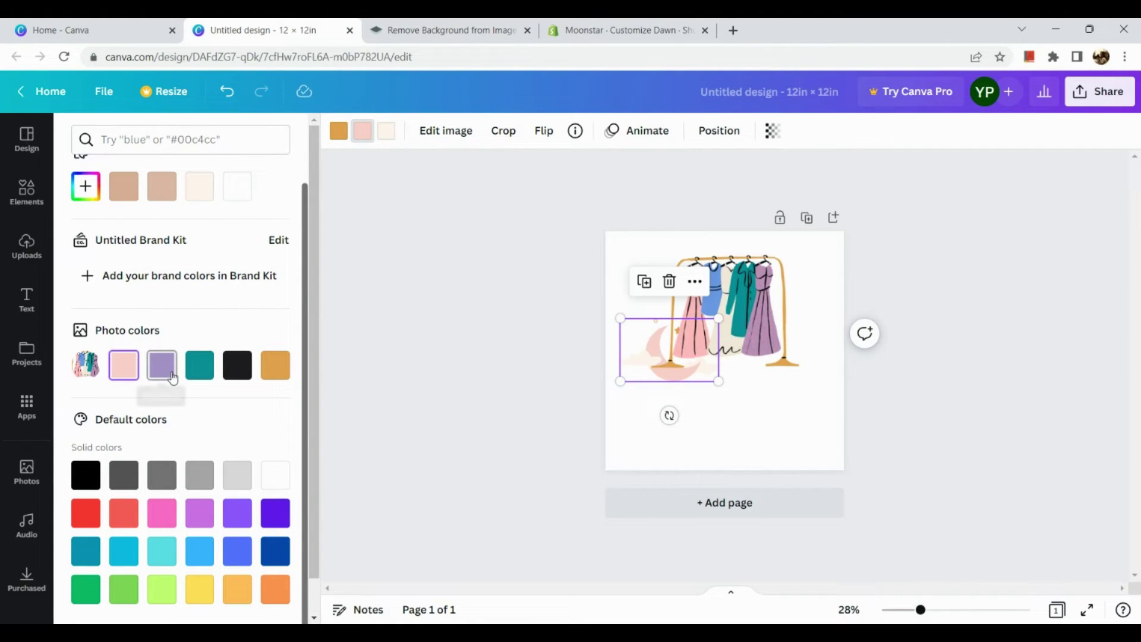
{"action": "left_click", "coordinate": [388, 132]}
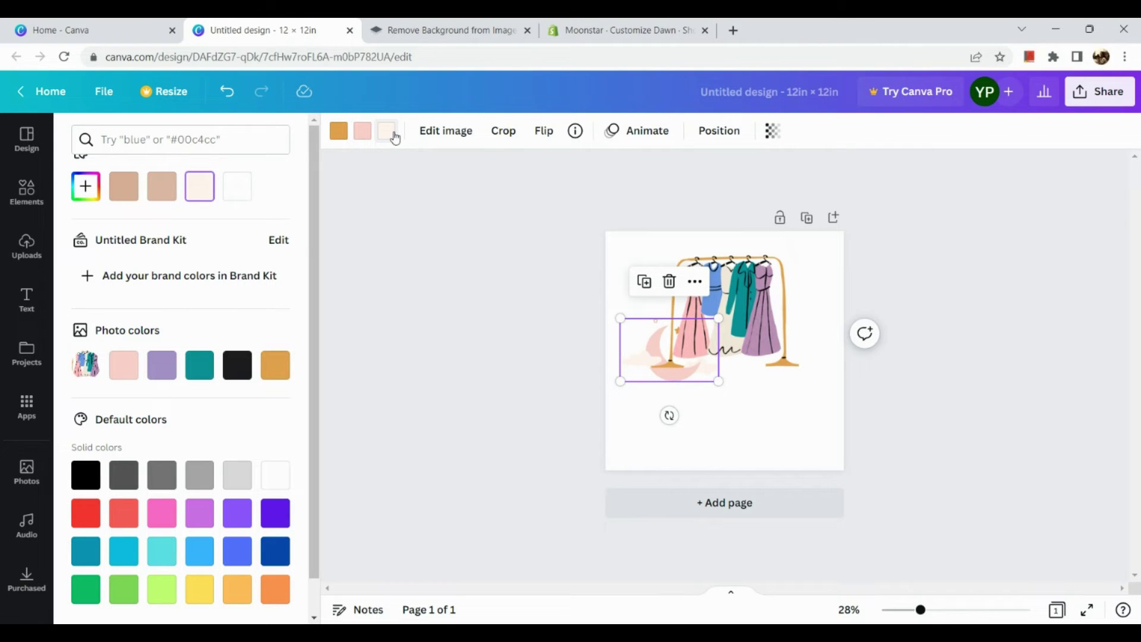
{"action": "left_click", "coordinate": [175, 368]}
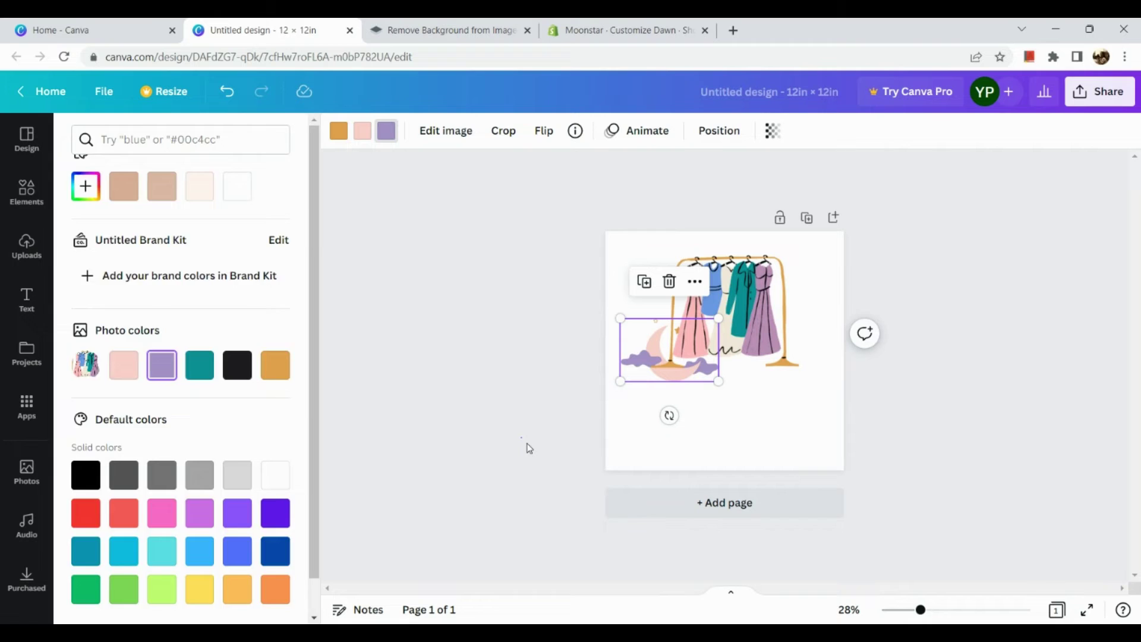
{"action": "key", "text": "Escape"}
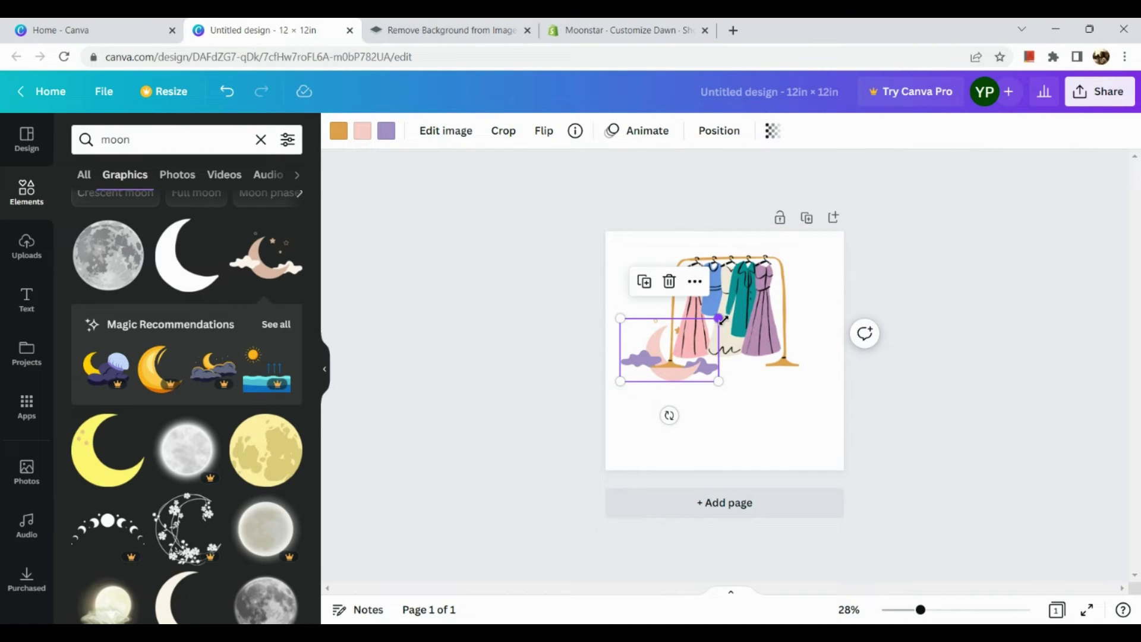
- Enlarge the moon, search for "stars" and add the sparkle-dots graphic
{"action": "left_click_drag", "start_coordinate": [730, 320], "coordinate": [729, 311]}
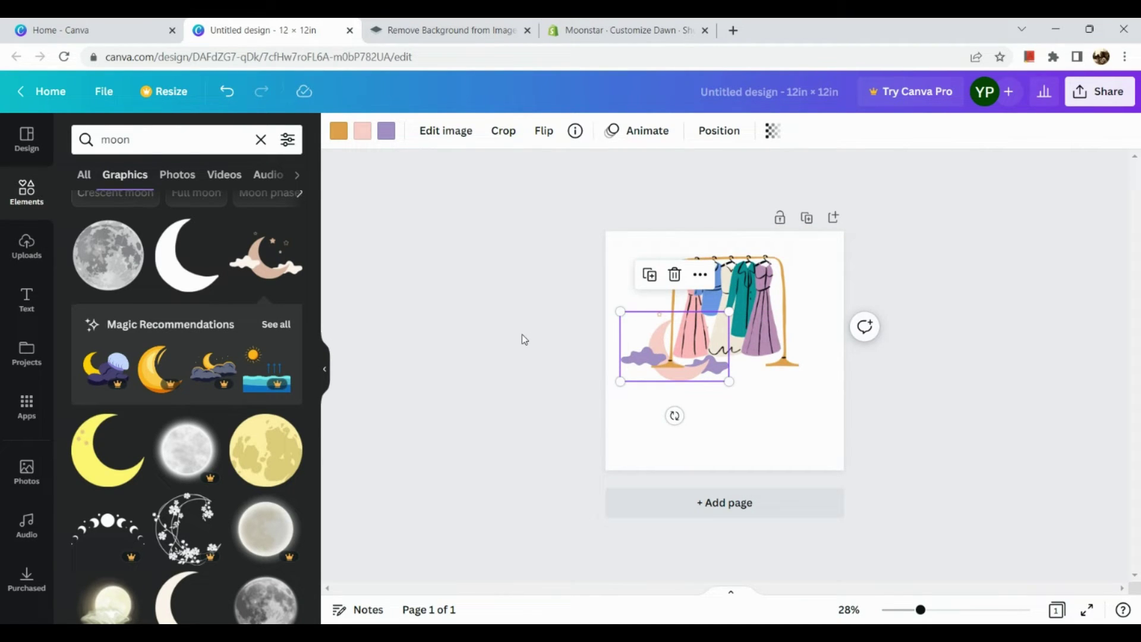
{"action": "left_click", "coordinate": [218, 140]}
{"action": "double_click", "coordinate": [218, 141]}
{"action": "type", "text": "s"}
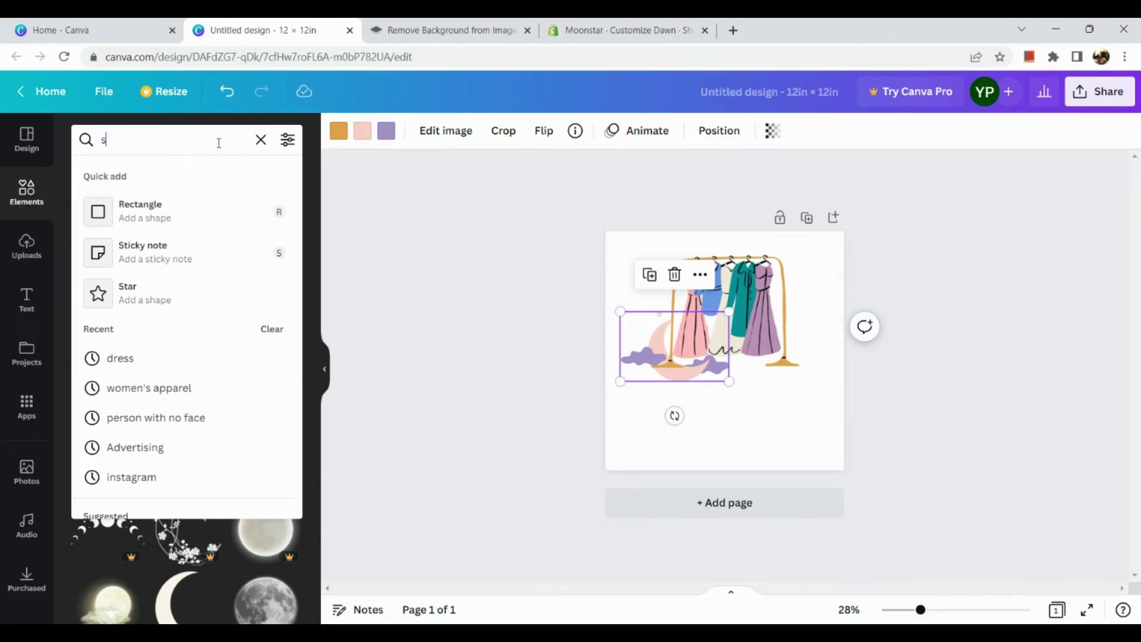
{"action": "type", "text": "tars"}
{"action": "key", "text": "Return"}
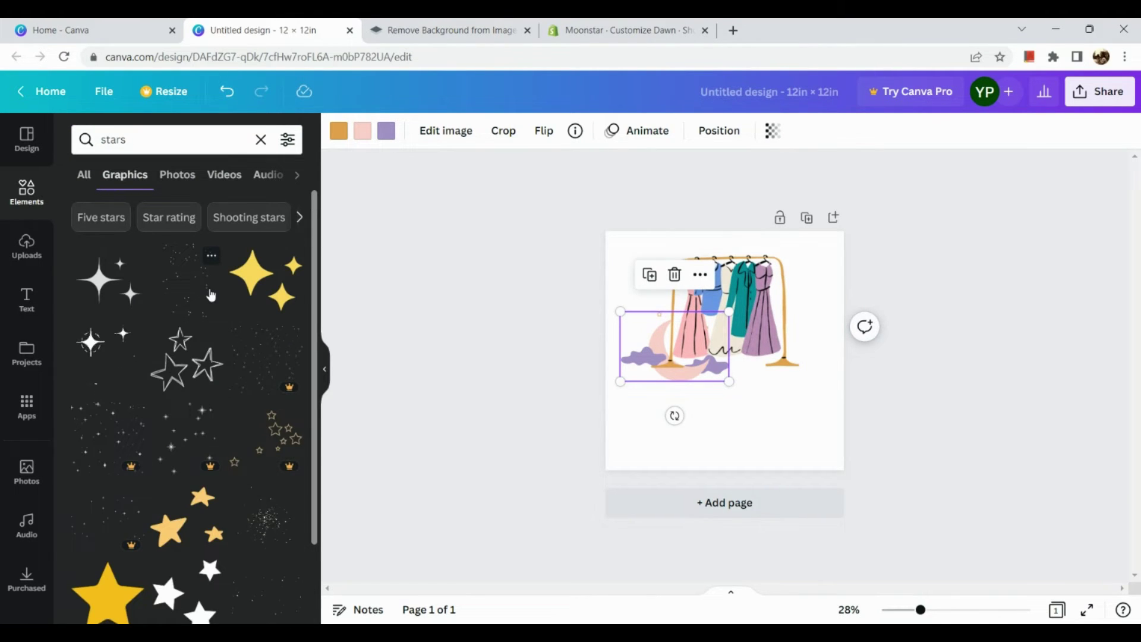
{"action": "left_click", "coordinate": [211, 296]}
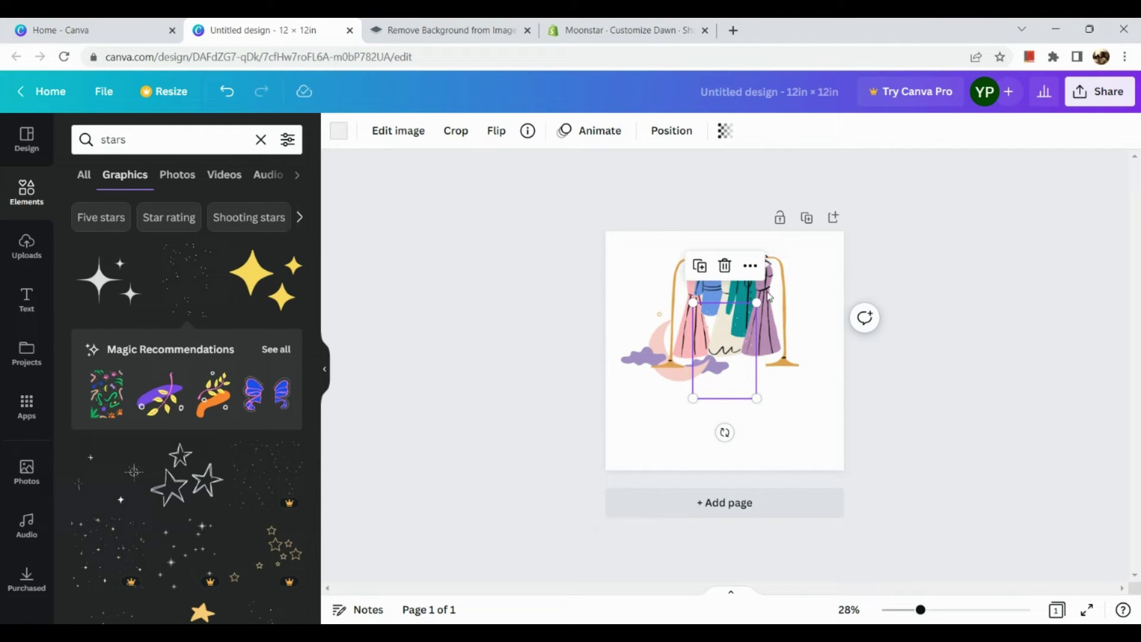
- Resize and position the star-dots graphic to cover the page down to the bottom
{"action": "left_click_drag", "start_coordinate": [781, 293], "coordinate": [796, 249]}
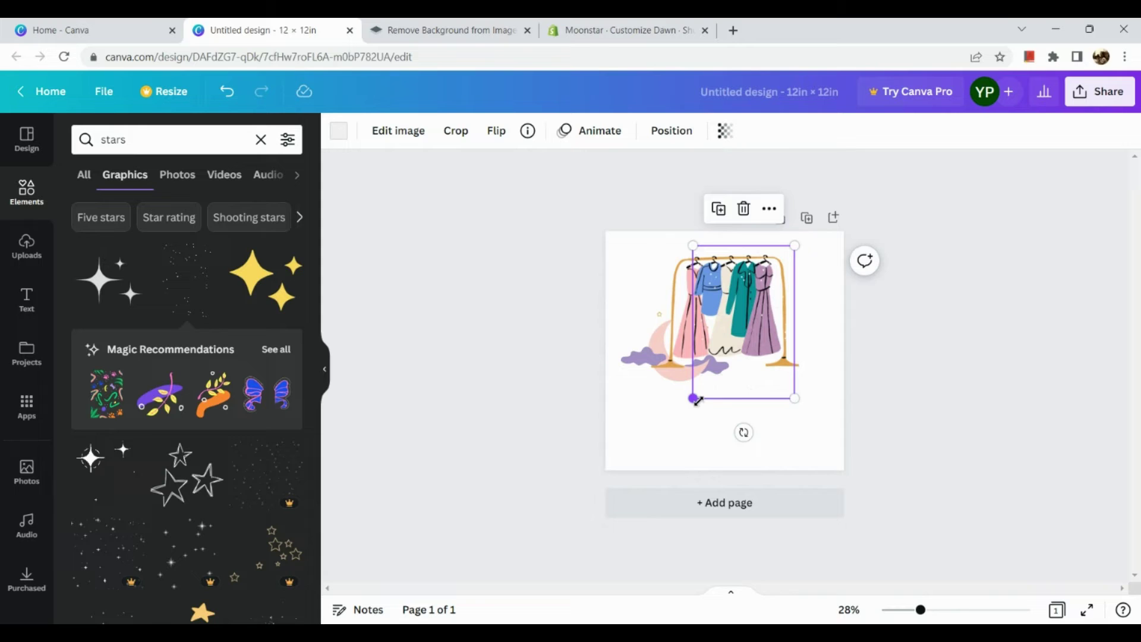
{"action": "left_click_drag", "start_coordinate": [694, 404], "coordinate": [601, 421]}
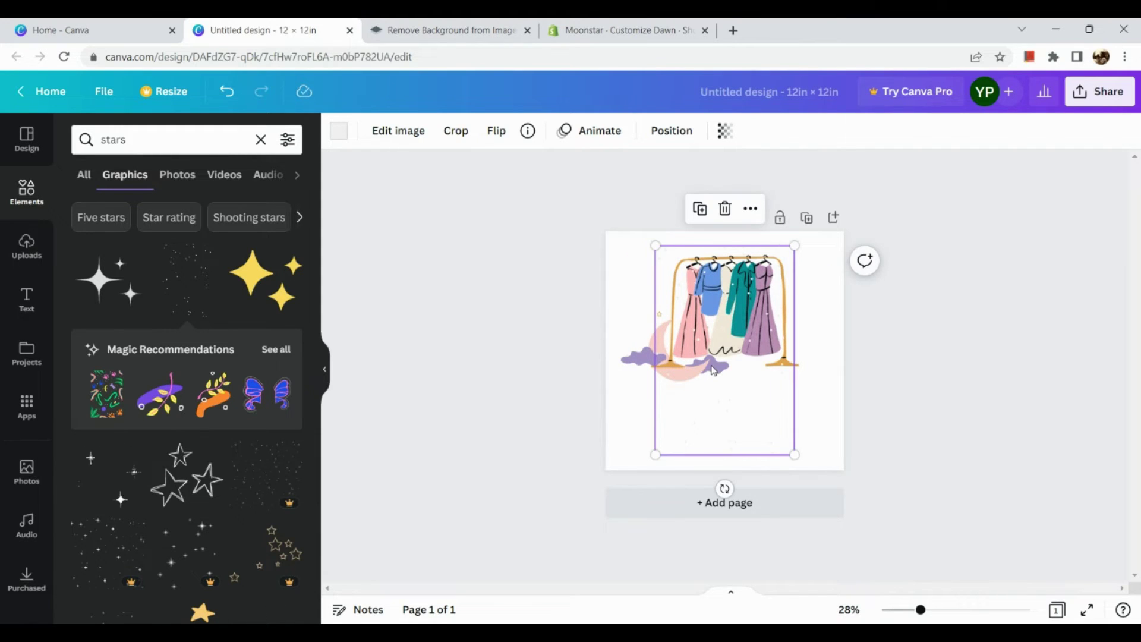
{"action": "left_click_drag", "start_coordinate": [713, 370], "coordinate": [691, 361]}
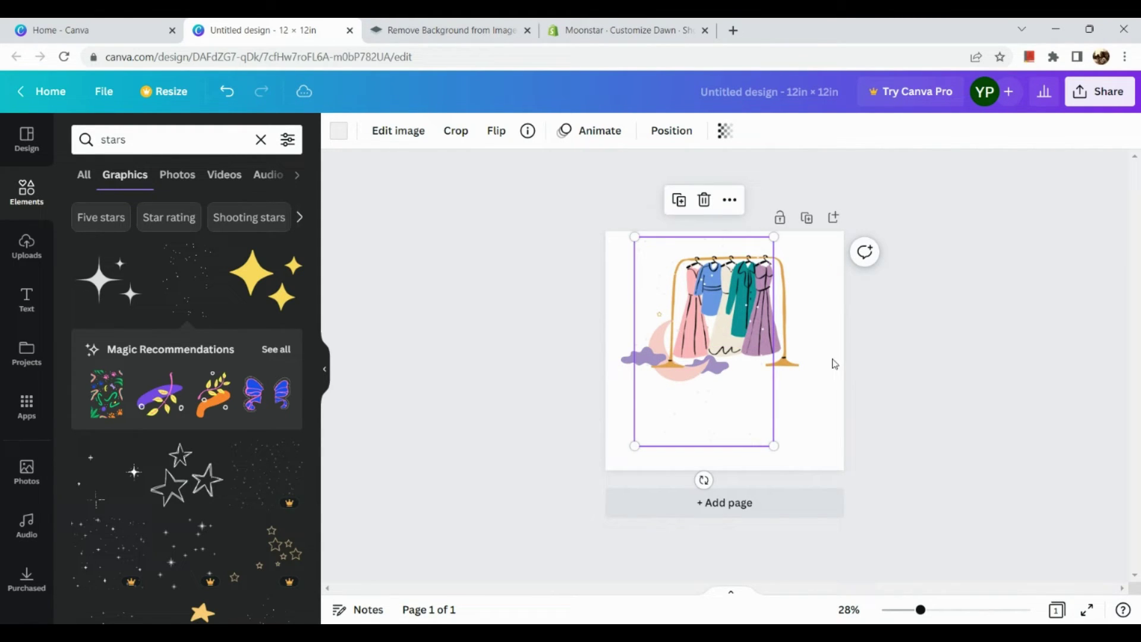
{"action": "left_click_drag", "start_coordinate": [778, 449], "coordinate": [820, 449]}
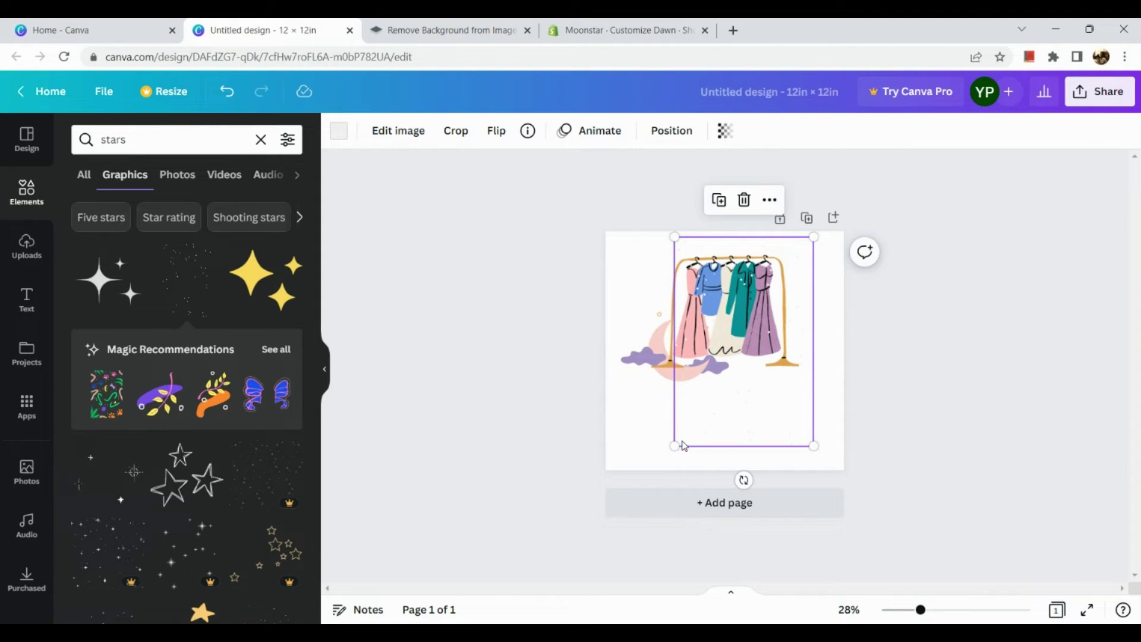
{"action": "left_click_drag", "start_coordinate": [677, 447], "coordinate": [658, 471]}
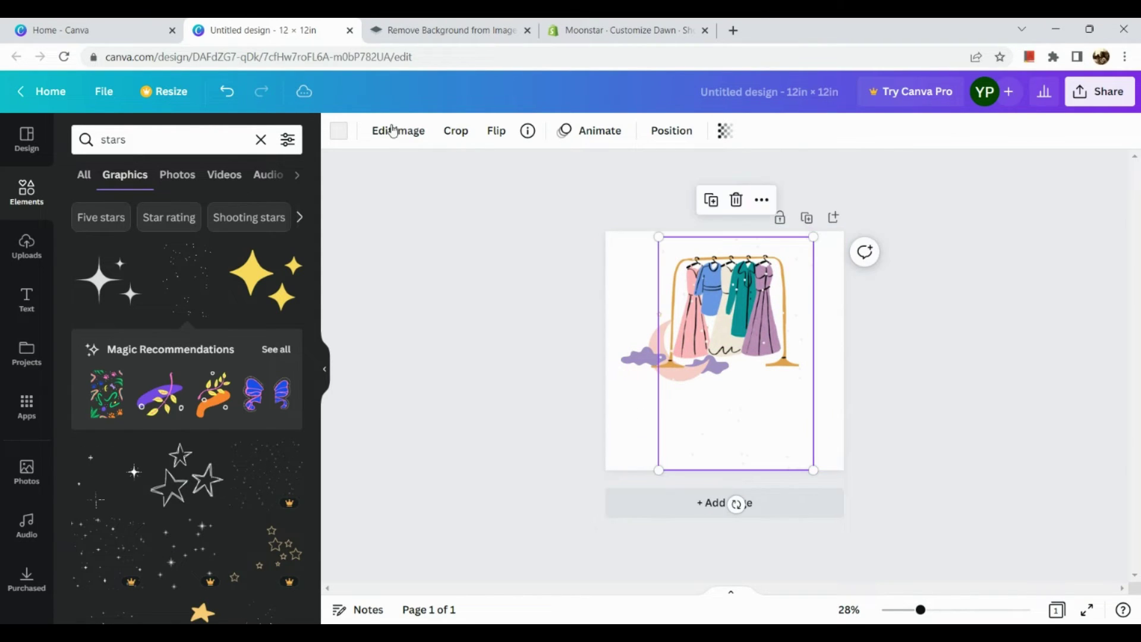
- Recolour the star dots orange and nudge the graphic into final position
{"action": "left_click", "coordinate": [338, 131]}
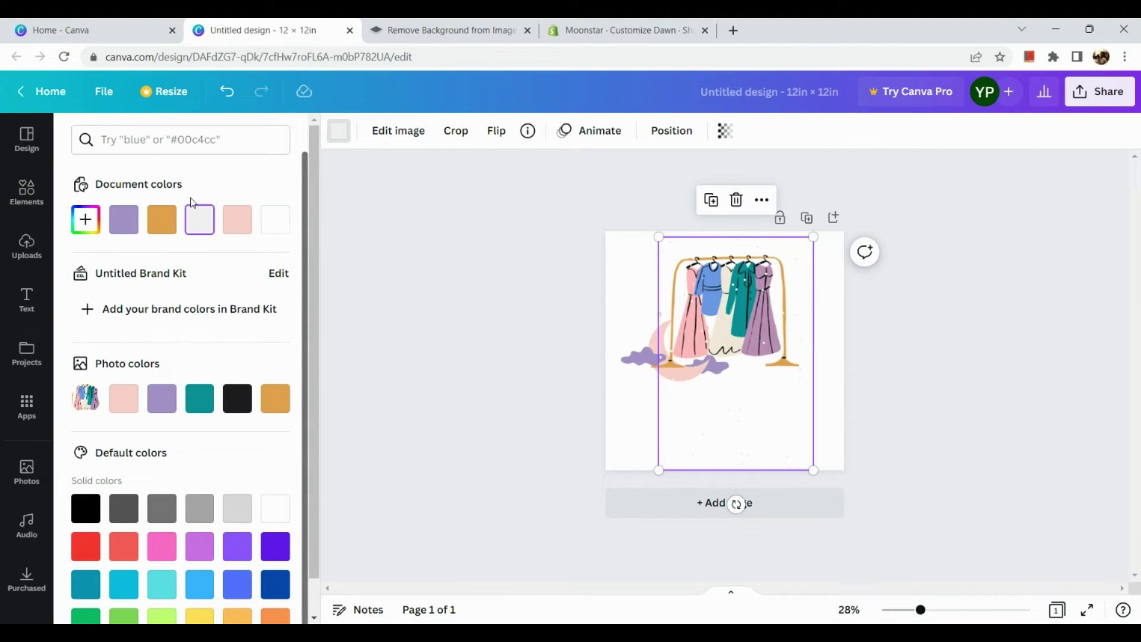
{"action": "left_click", "coordinate": [272, 401]}
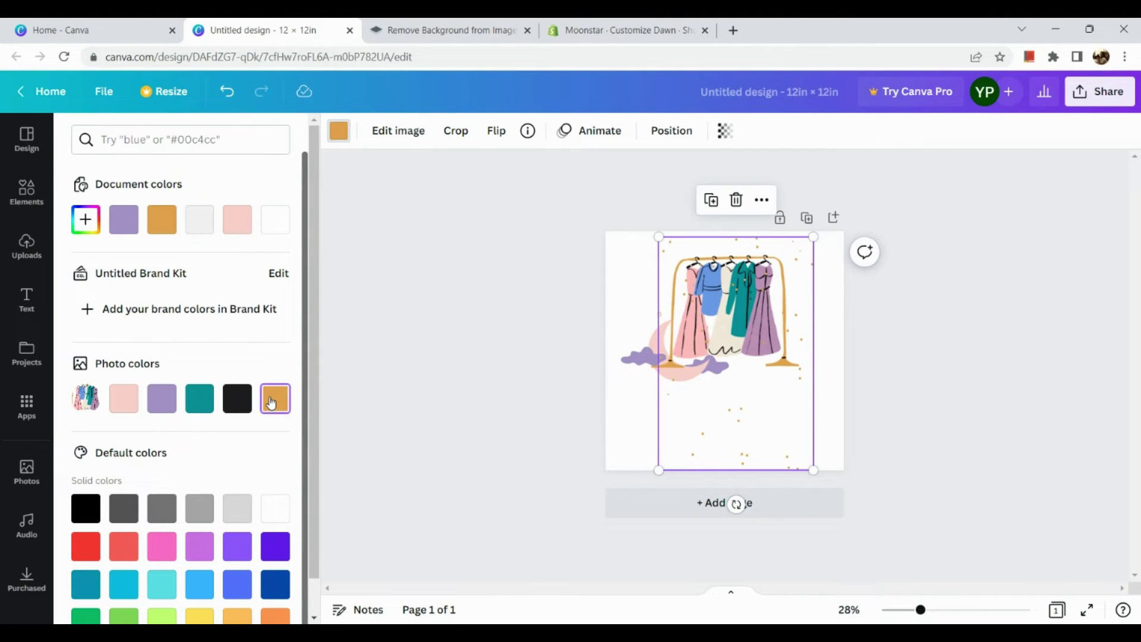
{"action": "left_click_drag", "start_coordinate": [725, 430], "coordinate": [710, 422]}
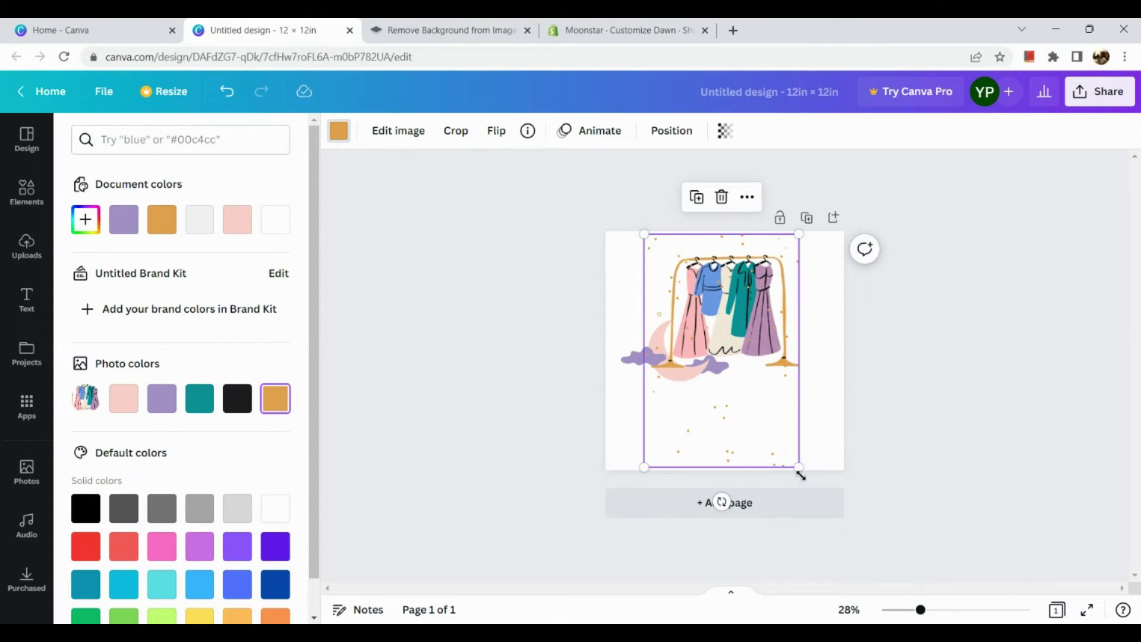
{"action": "left_click_drag", "start_coordinate": [799, 467], "coordinate": [806, 478]}
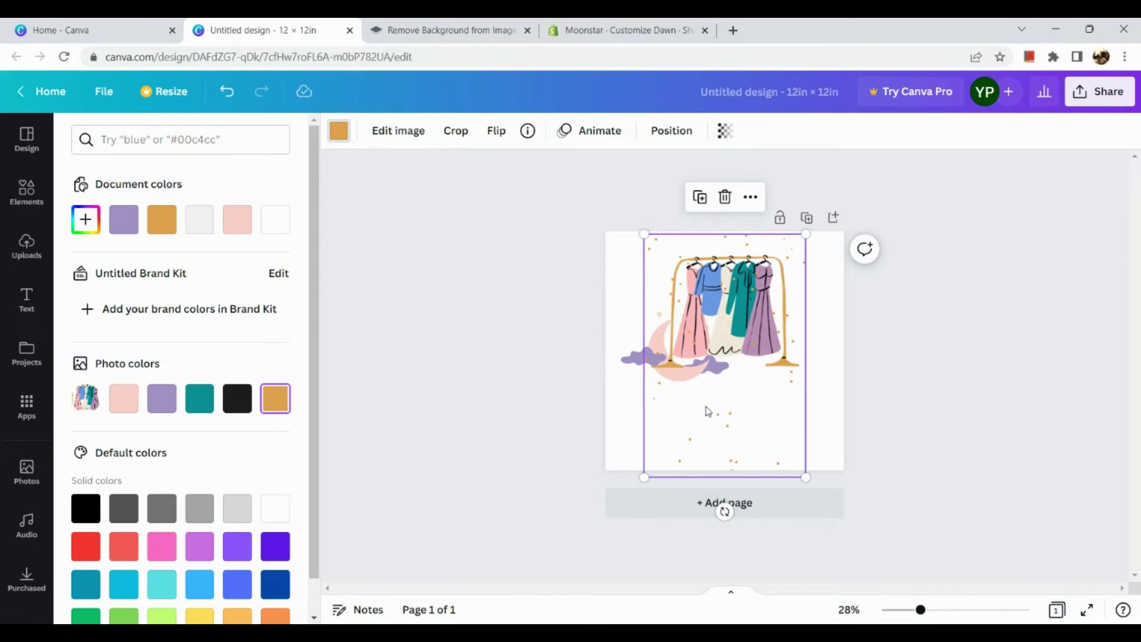
- Add a heading reading "Moon star apparels" to the design
{"action": "left_click", "coordinate": [16, 212]}
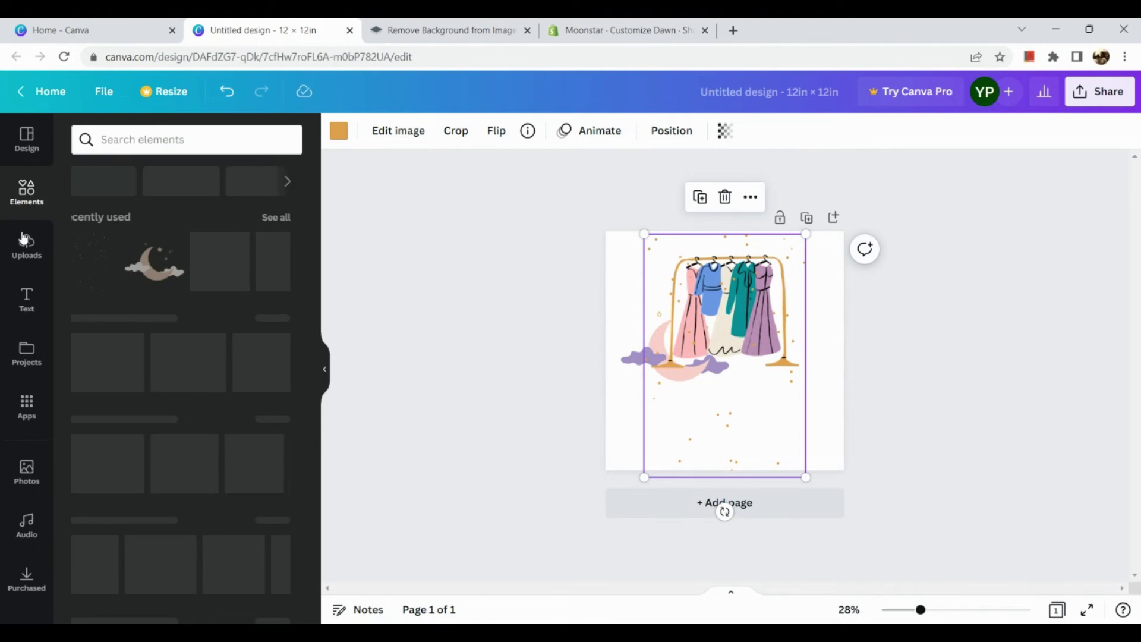
{"action": "left_click", "coordinate": [33, 311]}
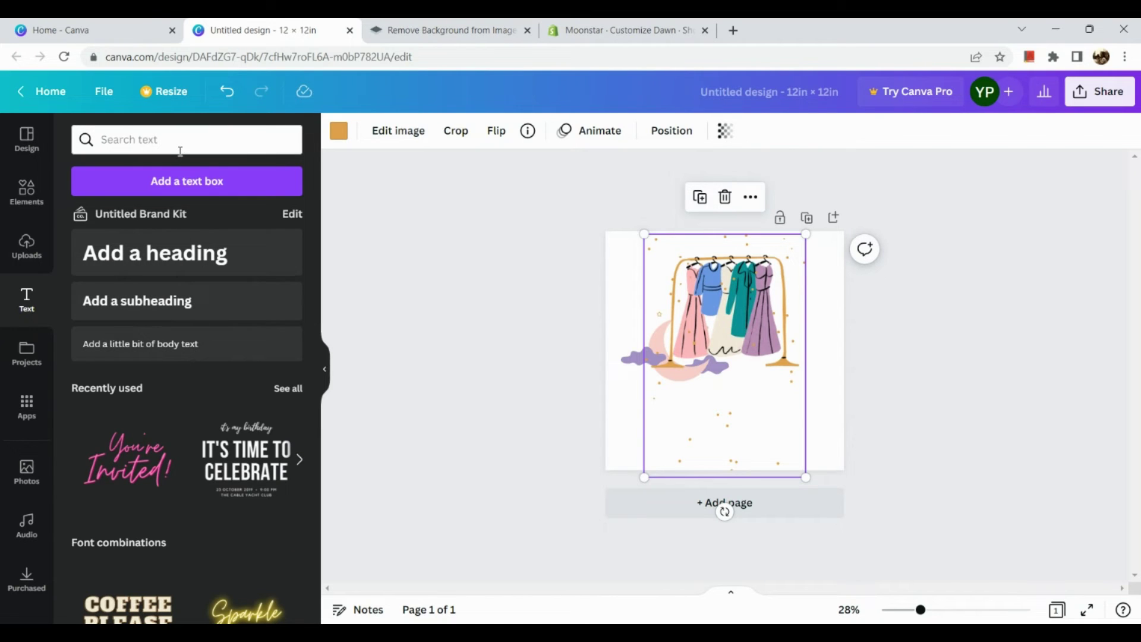
{"action": "left_click", "coordinate": [176, 264]}
{"action": "key", "text": "BackSpace"}
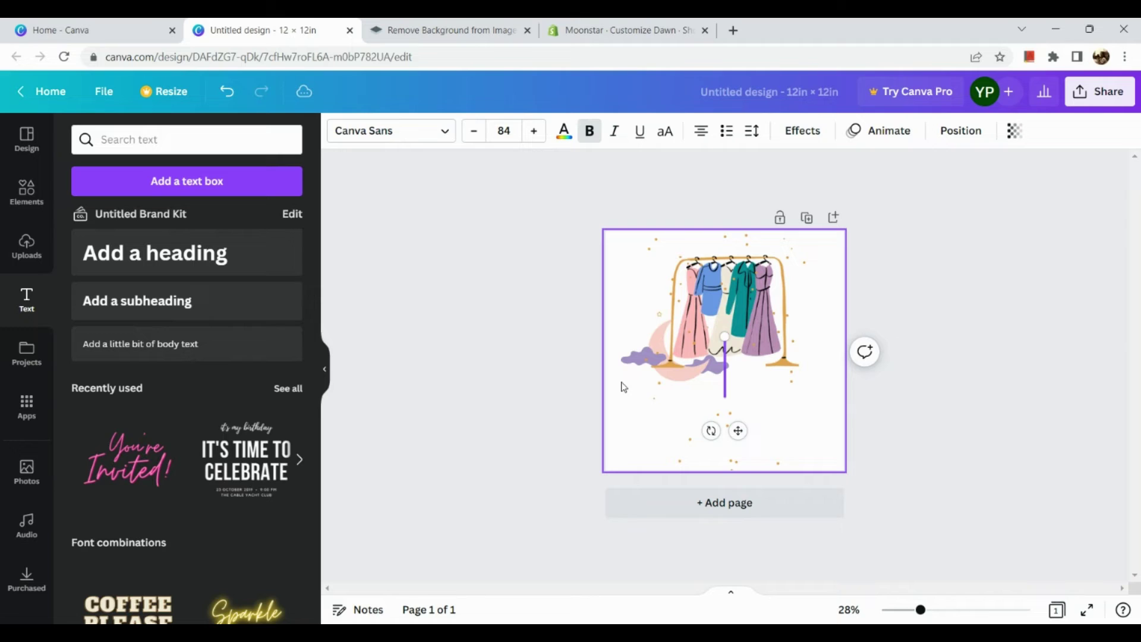
{"action": "type", "text": "m"}
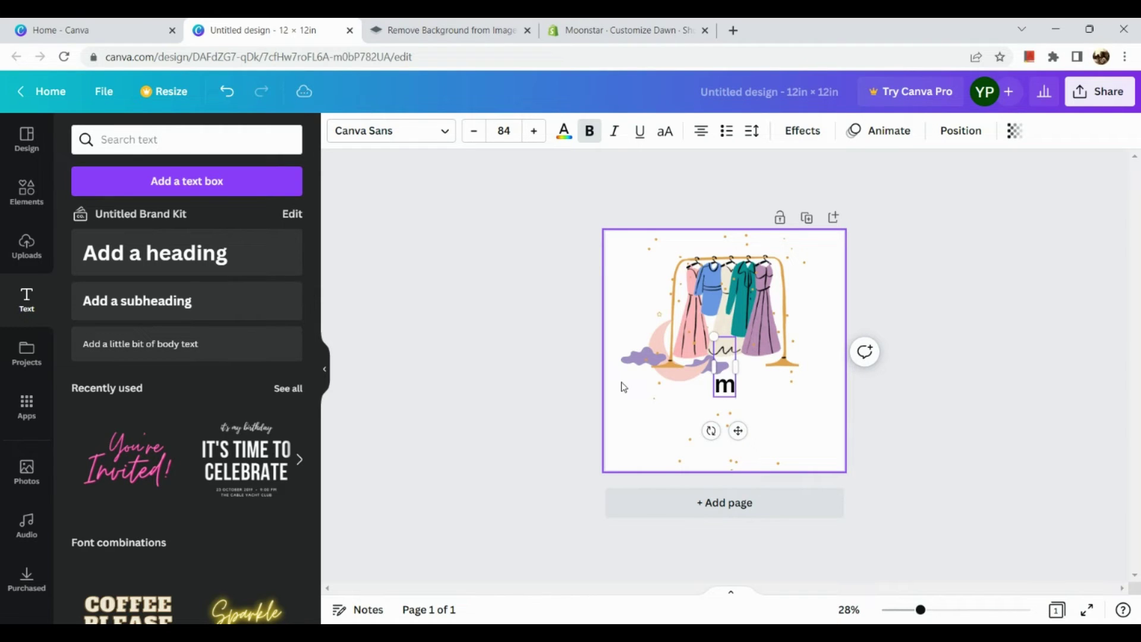
{"action": "type", "text": "o"}
{"action": "key", "text": "BackSpace"}
{"action": "key", "text": "BackSpace"}
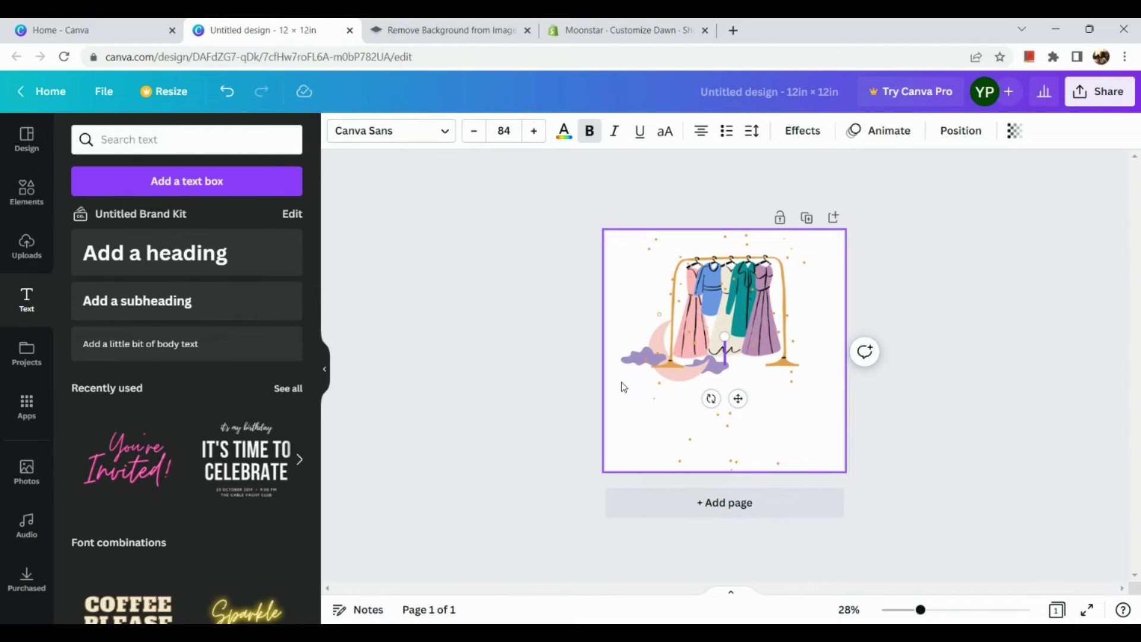
{"action": "type", "text": "Moon s"}
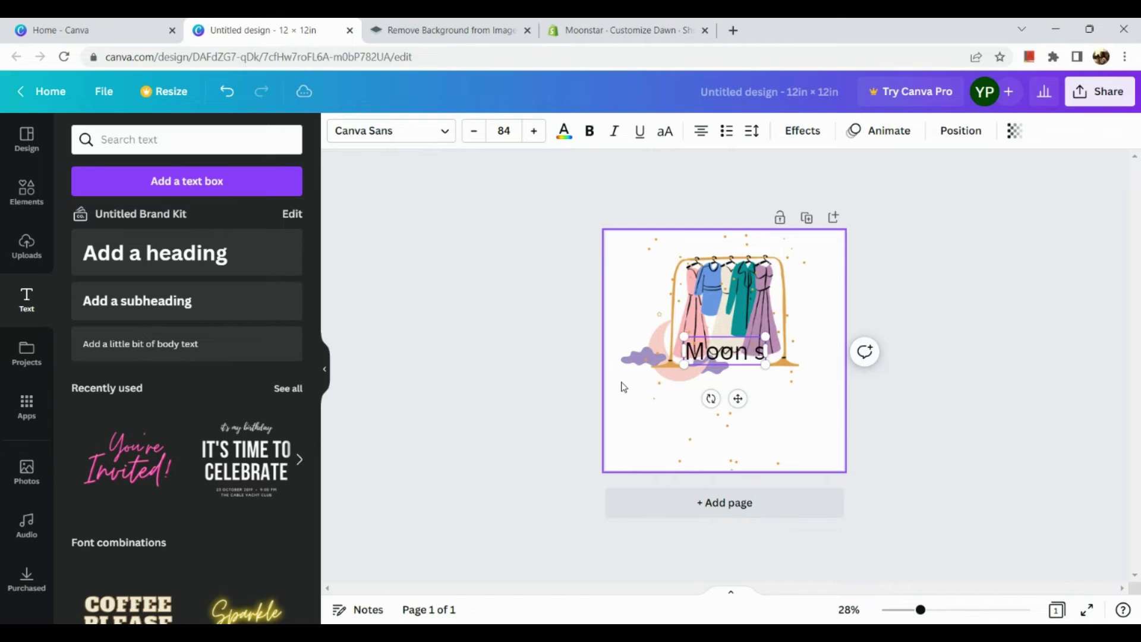
{"action": "type", "text": "tar"}
{"action": "key", "text": "ctrl+a"}
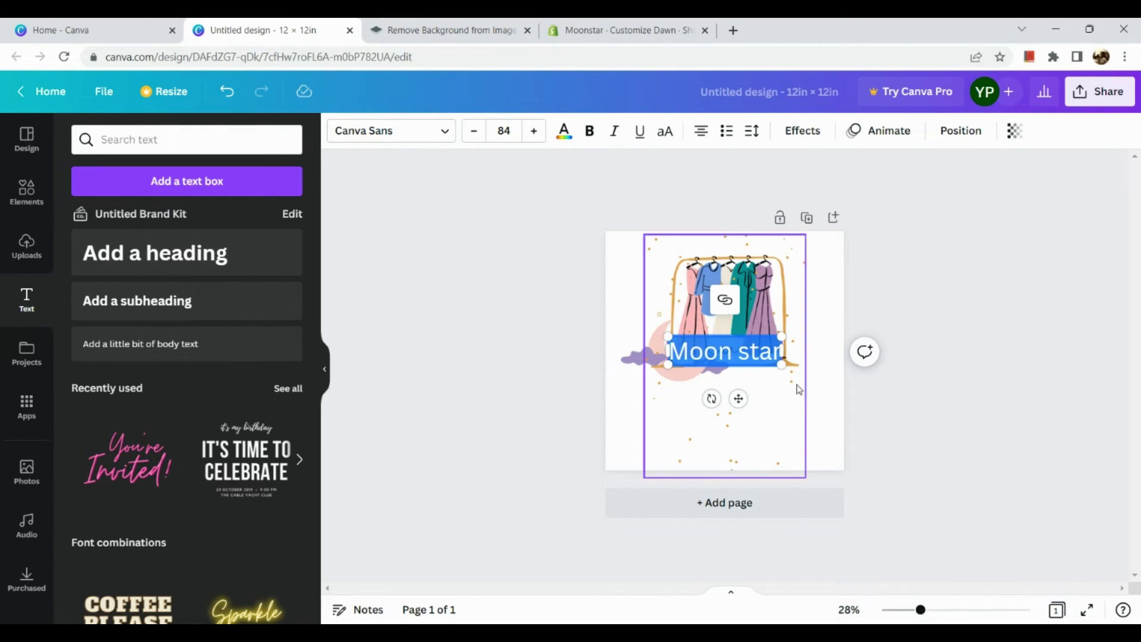
{"action": "left_click", "coordinate": [782, 353]}
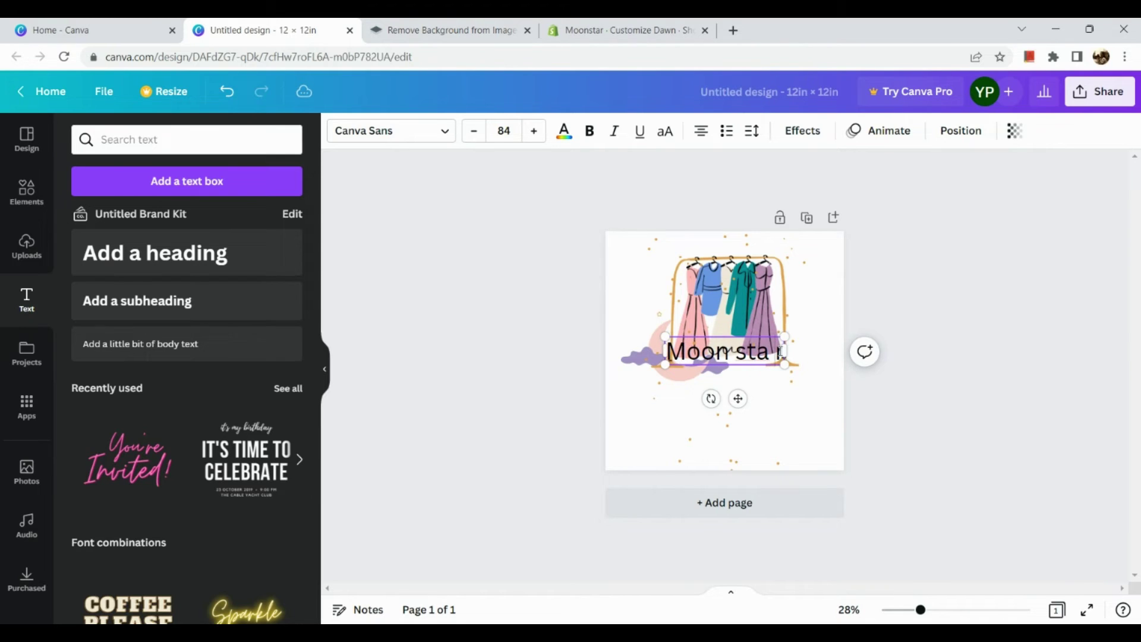
{"action": "key", "text": "BackSpace"}
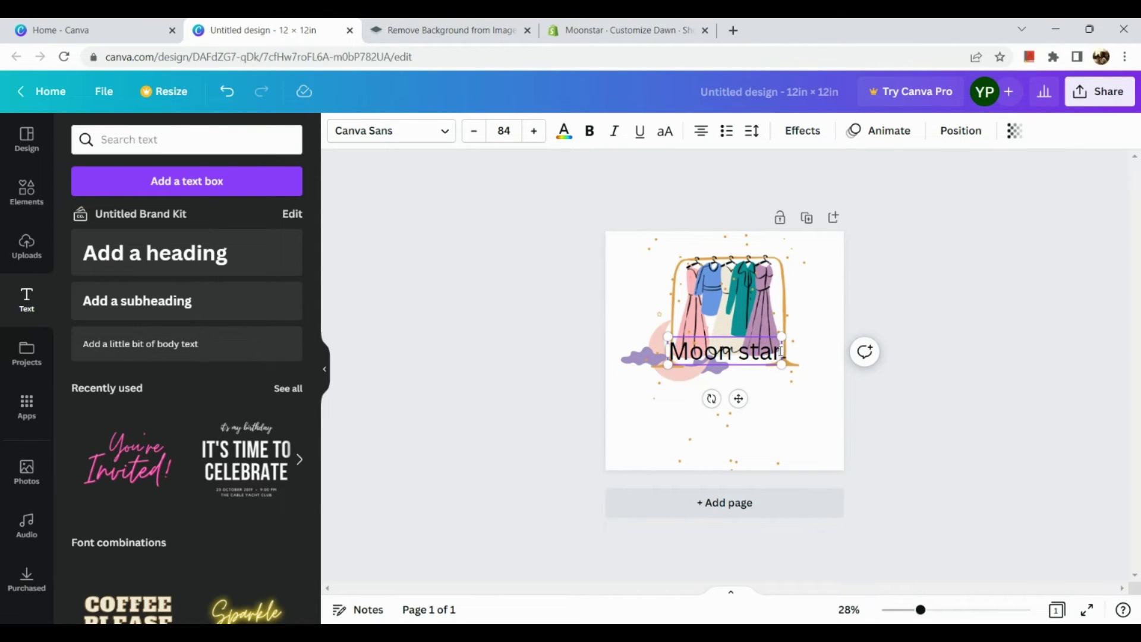
{"action": "type", "text": " a"}
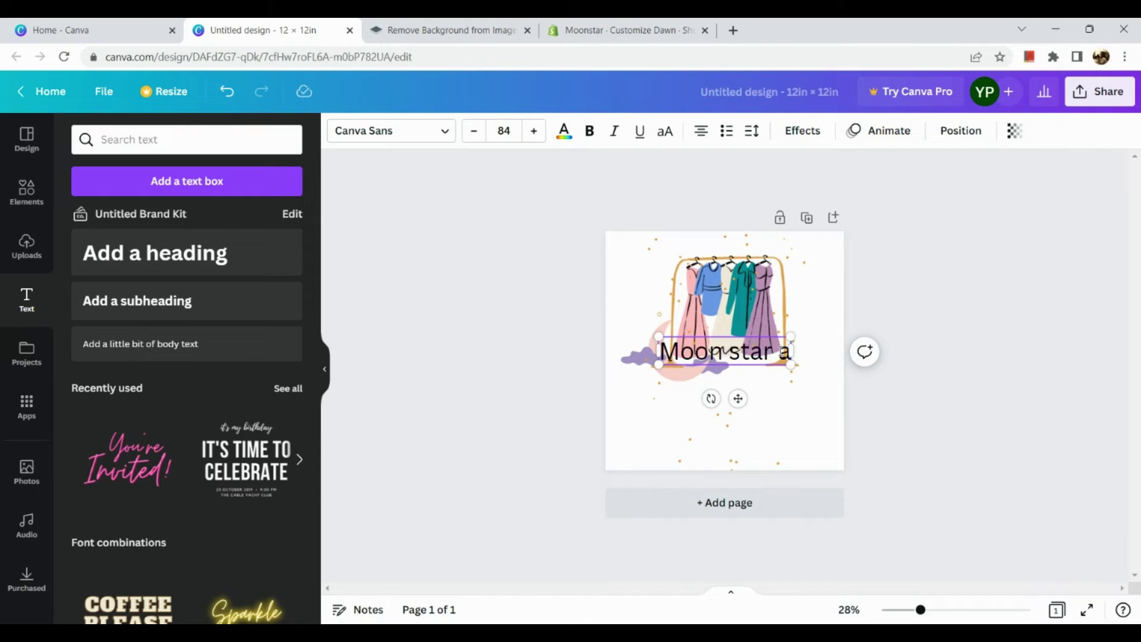
{"action": "type", "text": "pparels"}
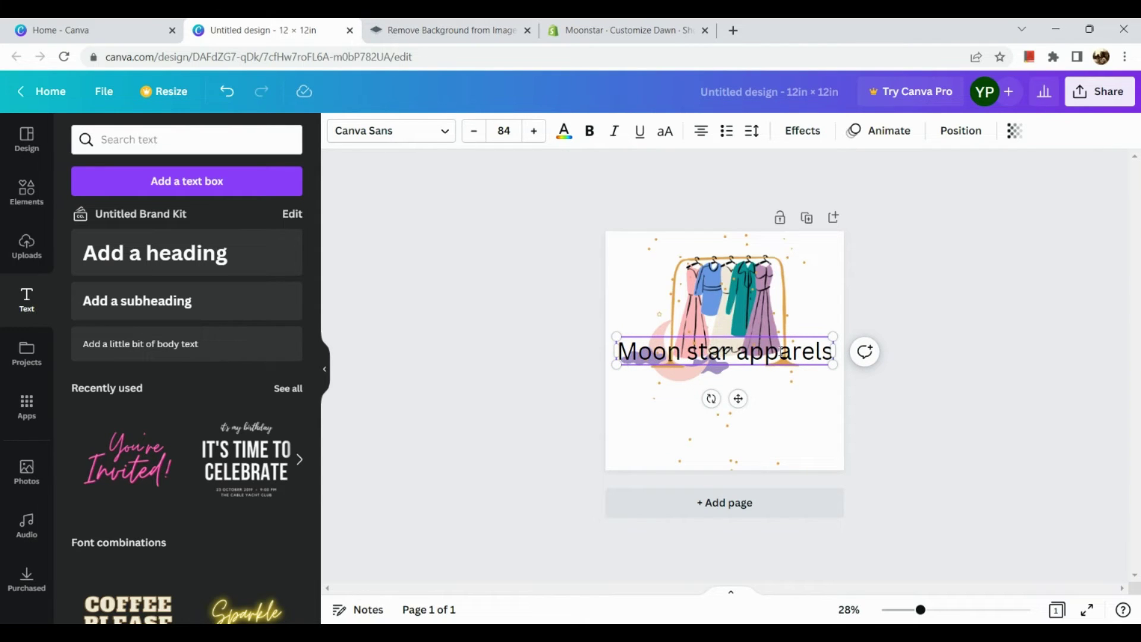
- Select the whole heading and reduce its font size to 77
{"action": "key", "text": "ctrl+a"}
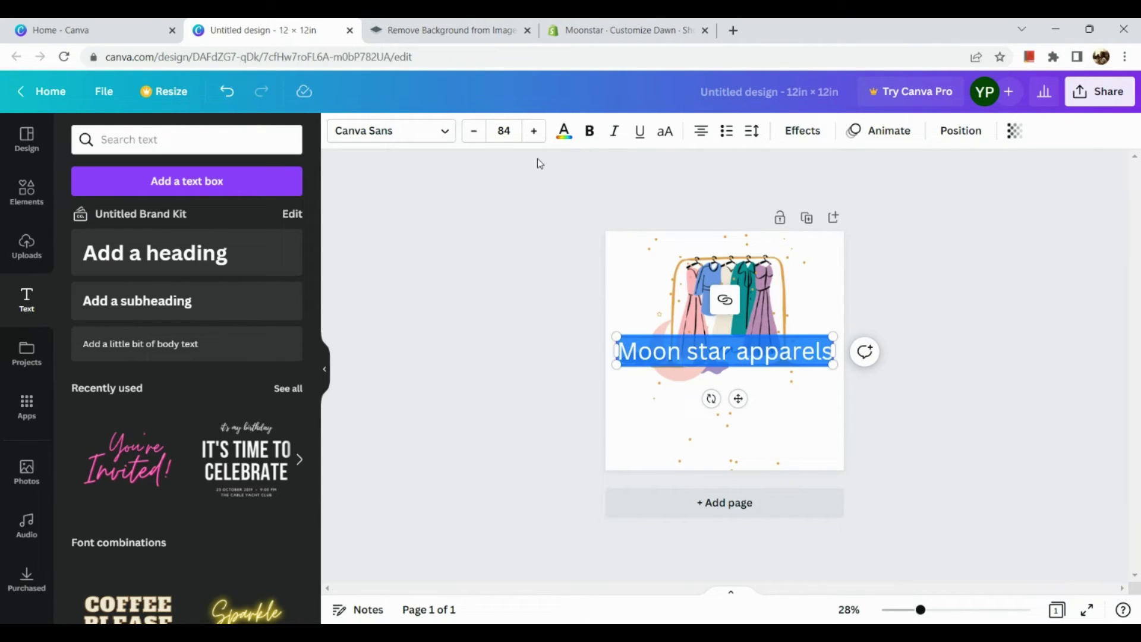
{"action": "left_click", "coordinate": [475, 131]}
- Reduce the heading to size 71 and bring up the font list
{"action": "left_click", "coordinate": [477, 132]}
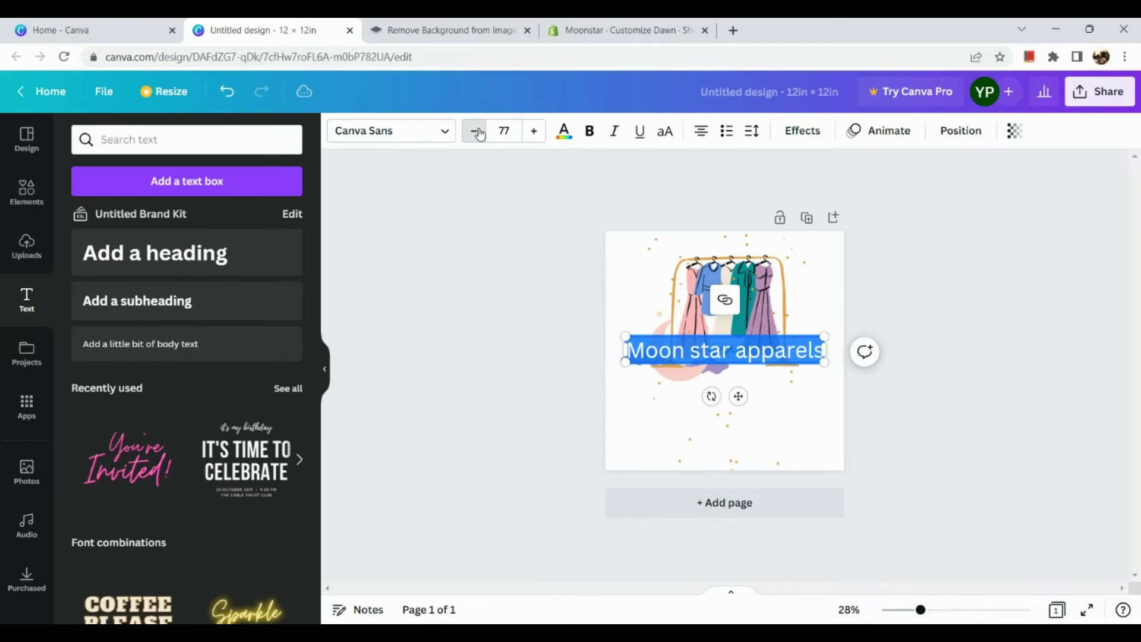
{"action": "left_click", "coordinate": [476, 131]}
{"action": "left_click", "coordinate": [475, 131]}
{"action": "left_click", "coordinate": [416, 134]}
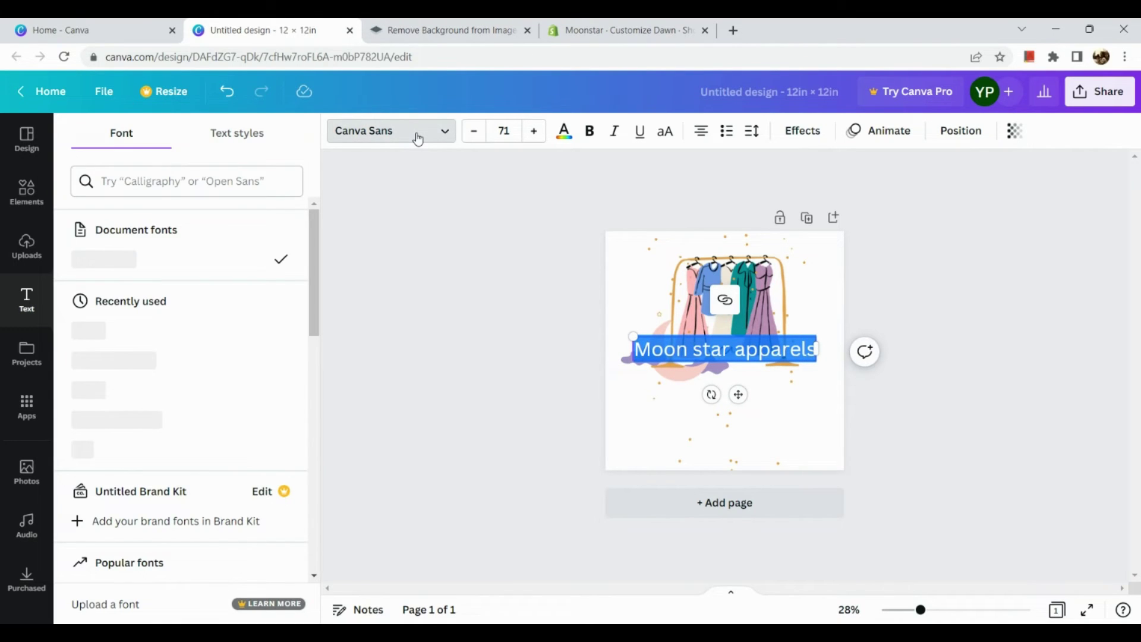
{"action": "scroll", "coordinate": [168, 451], "scroll_direction": "down", "scroll_amount": 3}
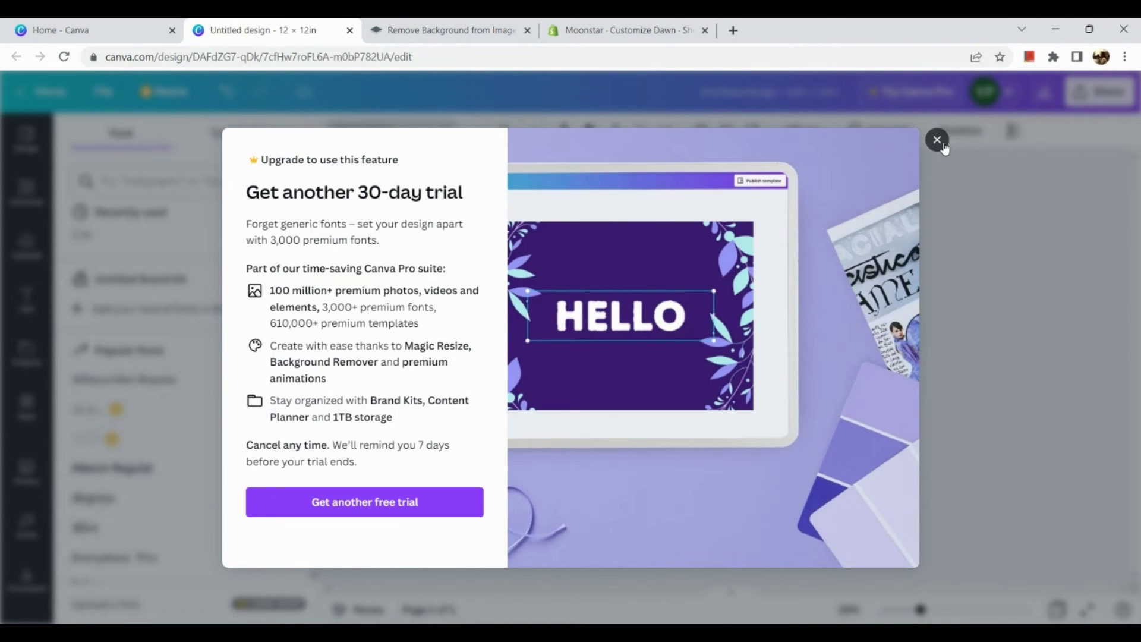
- Try several fonts on the title and settle on the Jonathan script font
{"action": "left_click", "coordinate": [937, 140]}
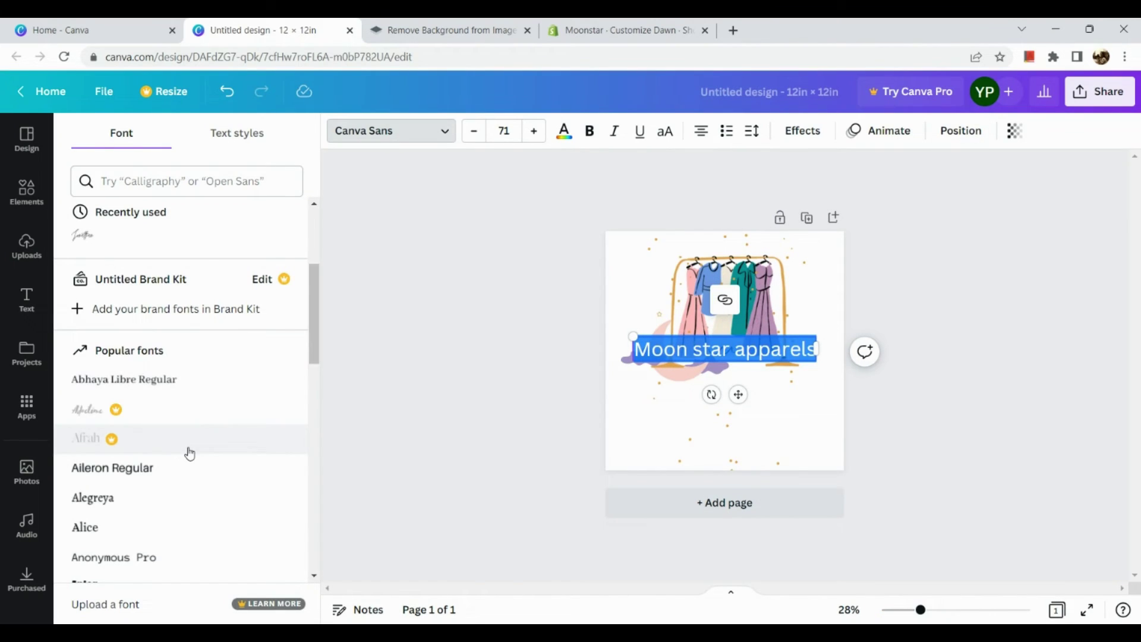
{"action": "scroll", "coordinate": [186, 451], "scroll_direction": "down", "scroll_amount": 3}
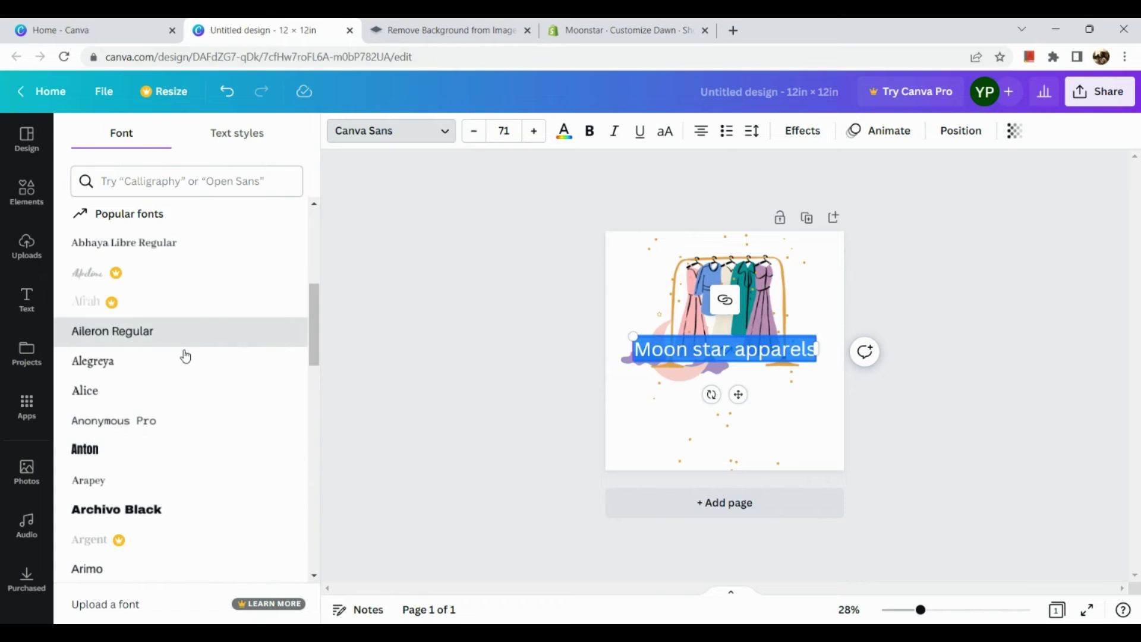
{"action": "left_click", "coordinate": [183, 343]}
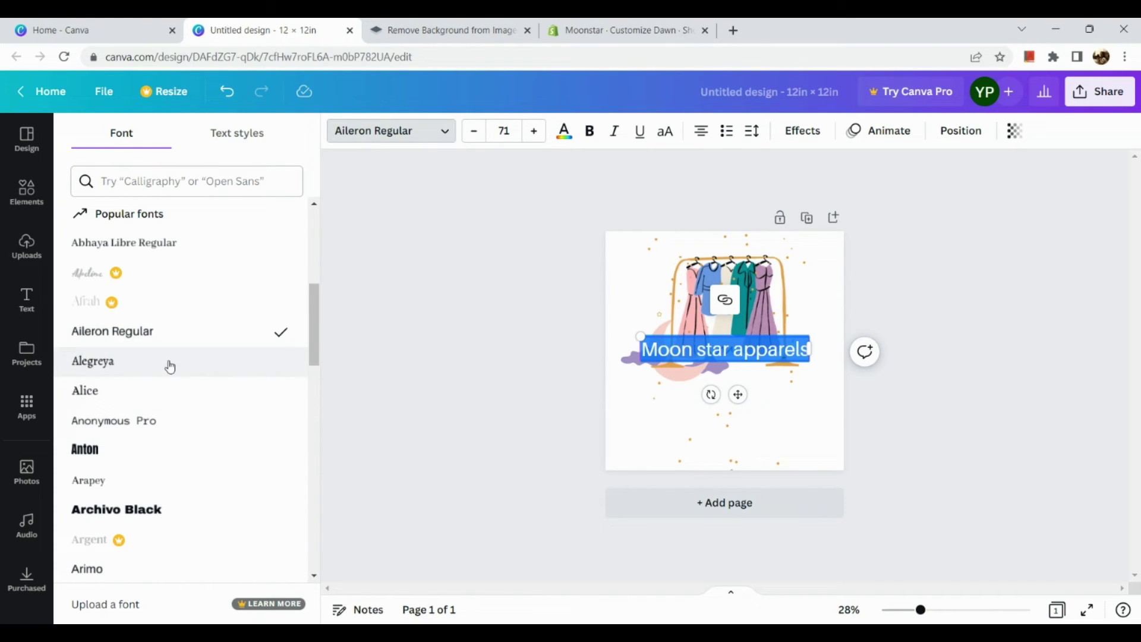
{"action": "left_click", "coordinate": [170, 366]}
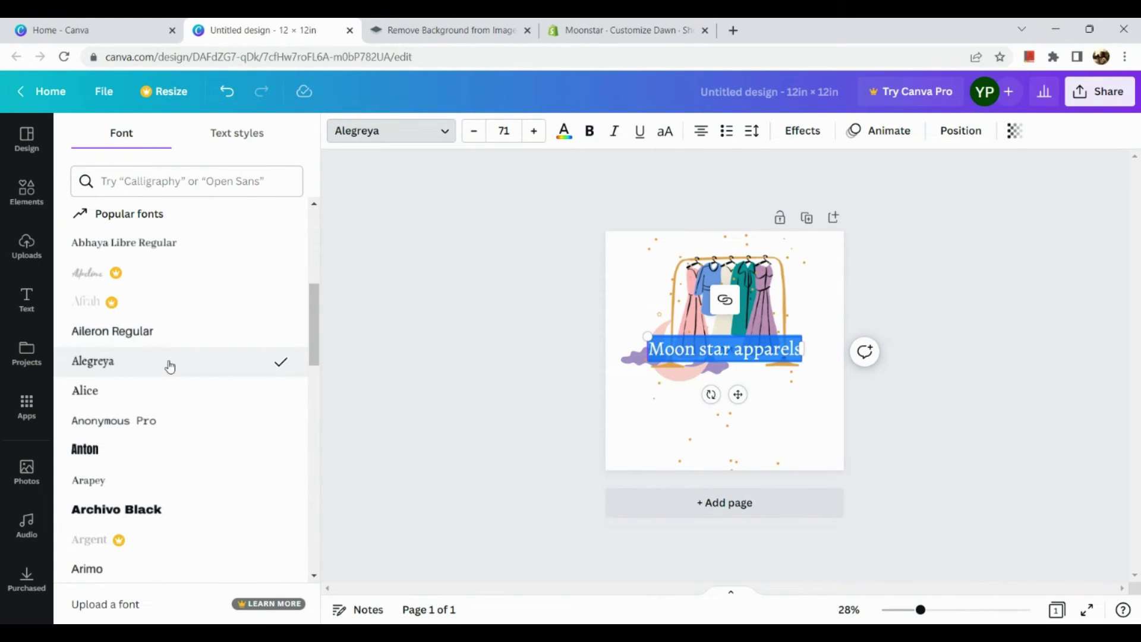
{"action": "scroll", "coordinate": [156, 408], "scroll_direction": "down", "scroll_amount": 2}
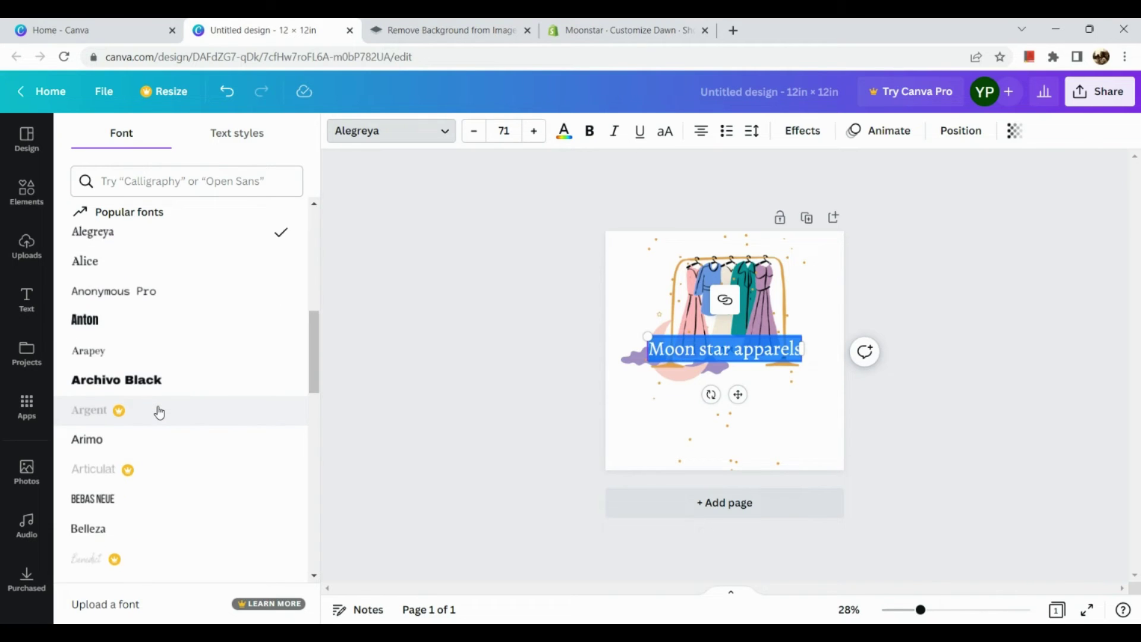
{"action": "scroll", "coordinate": [158, 412], "scroll_direction": "down", "scroll_amount": 2}
{"action": "scroll", "coordinate": [157, 410], "scroll_direction": "down", "scroll_amount": 1}
{"action": "scroll", "coordinate": [157, 410], "scroll_direction": "down", "scroll_amount": 1}
{"action": "left_click", "coordinate": [158, 411]}
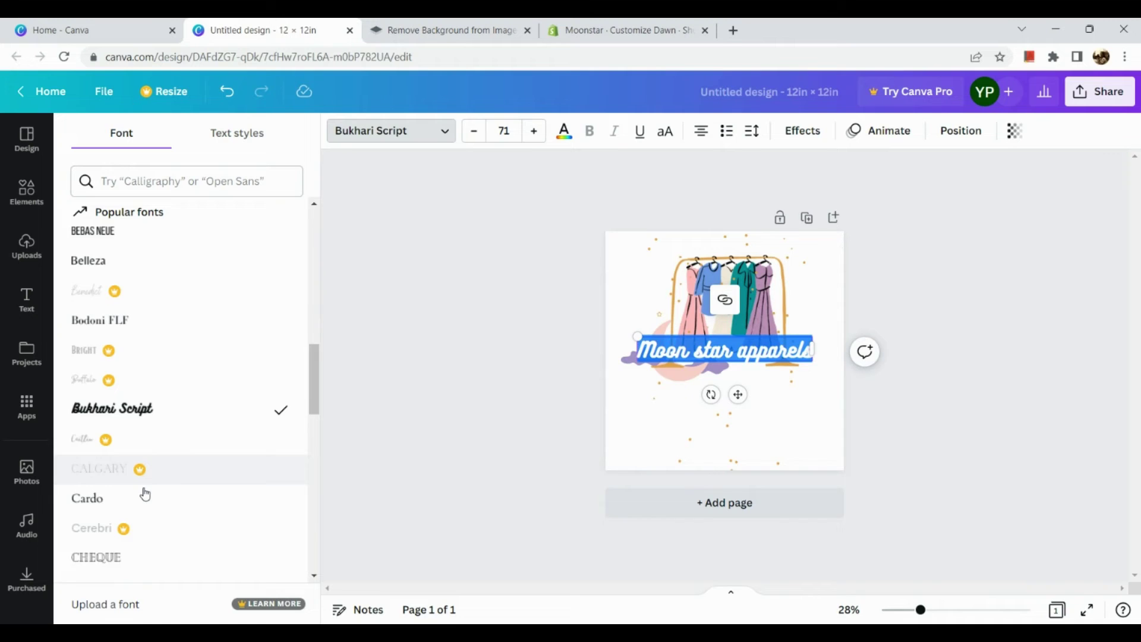
{"action": "scroll", "coordinate": [146, 492], "scroll_direction": "down", "scroll_amount": 2}
{"action": "scroll", "coordinate": [152, 438], "scroll_direction": "down", "scroll_amount": 1}
{"action": "scroll", "coordinate": [154, 438], "scroll_direction": "down", "scroll_amount": 2}
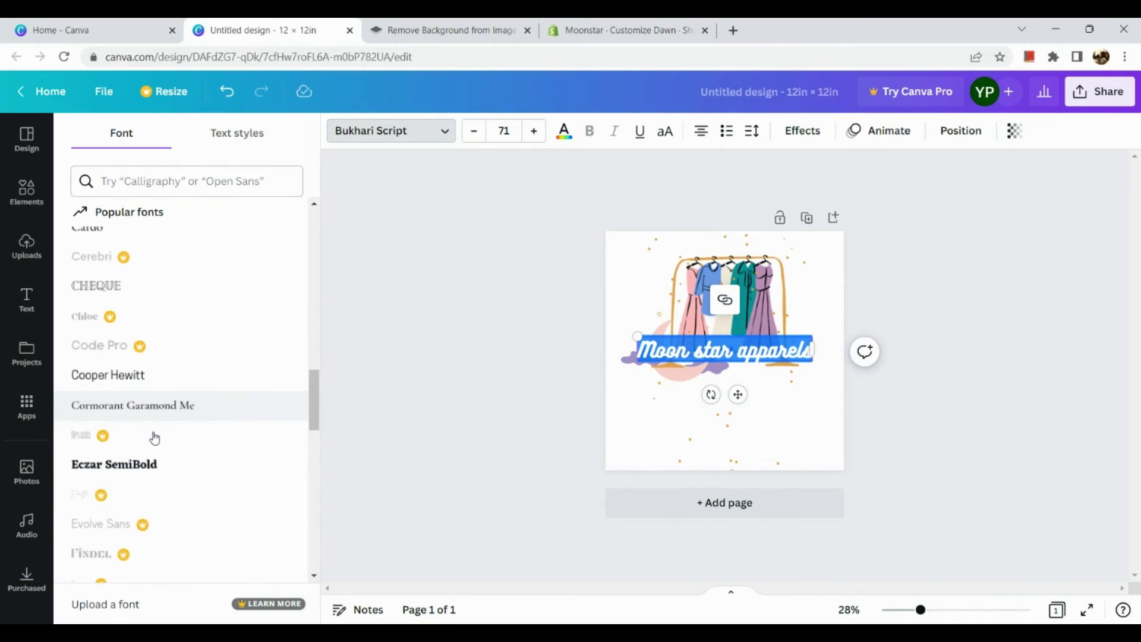
{"action": "scroll", "coordinate": [153, 438], "scroll_direction": "down", "scroll_amount": 2}
{"action": "scroll", "coordinate": [153, 438], "scroll_direction": "down", "scroll_amount": 1}
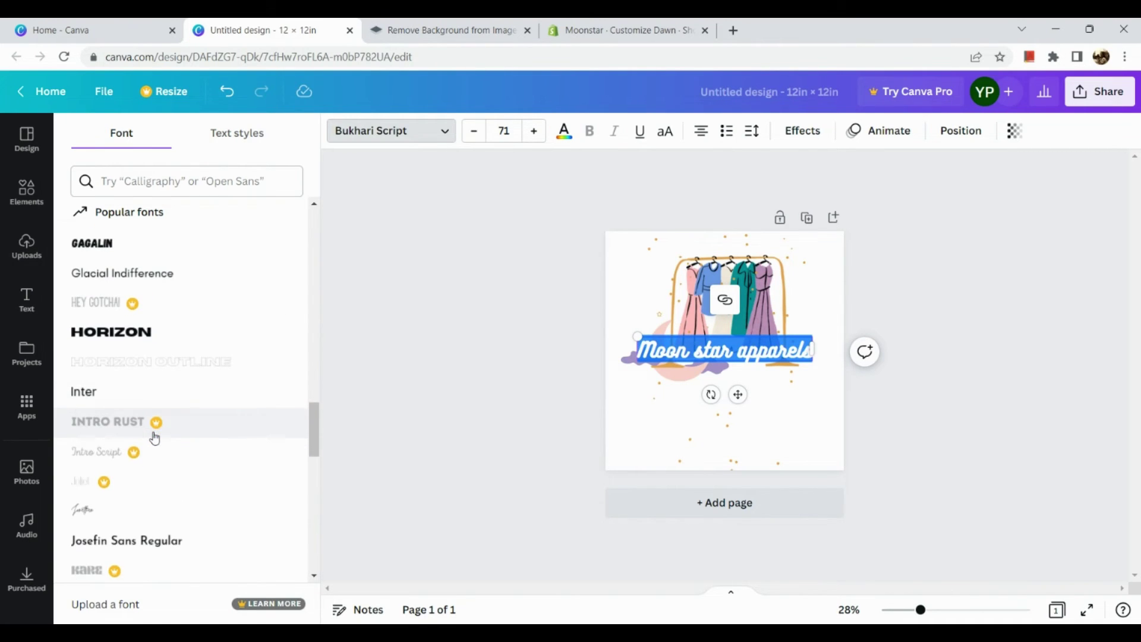
{"action": "left_click", "coordinate": [144, 478]}
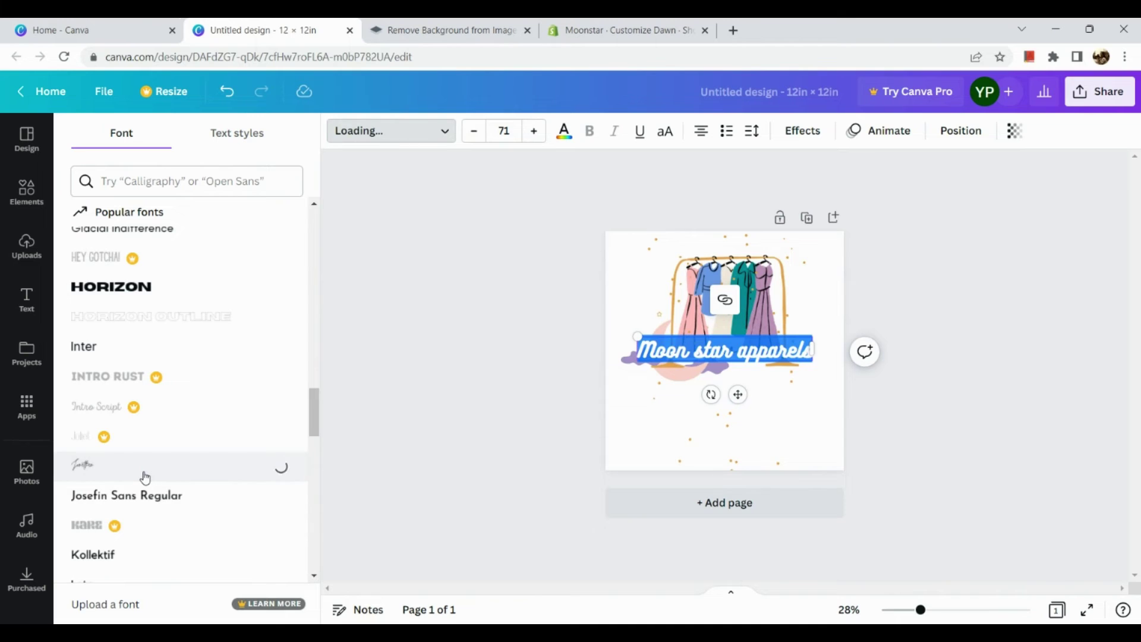
{"action": "scroll", "coordinate": [125, 525], "scroll_direction": "down", "scroll_amount": 2}
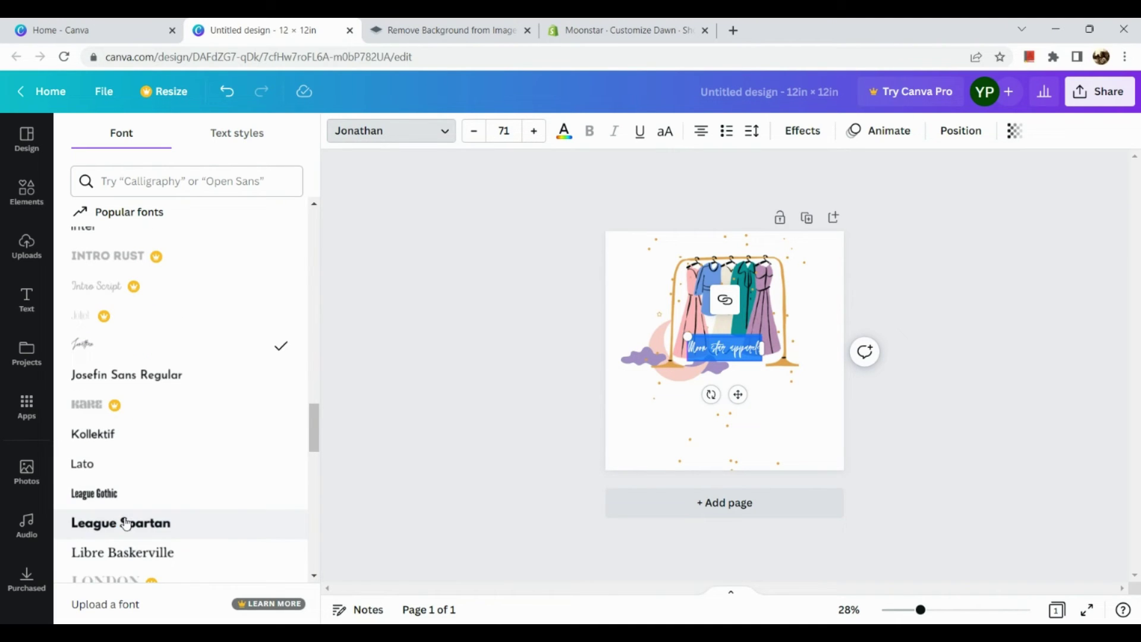
{"action": "scroll", "coordinate": [135, 504], "scroll_direction": "down", "scroll_amount": 1}
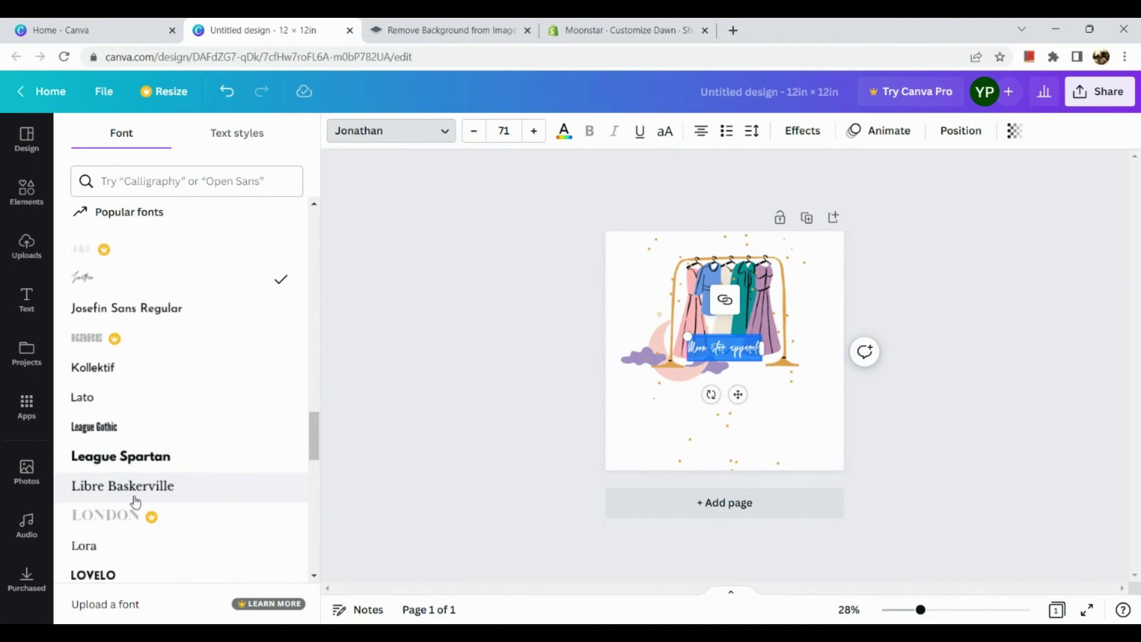
{"action": "scroll", "coordinate": [135, 503], "scroll_direction": "down", "scroll_amount": 1}
{"action": "scroll", "coordinate": [134, 502], "scroll_direction": "down", "scroll_amount": 1}
{"action": "scroll", "coordinate": [135, 504], "scroll_direction": "down", "scroll_amount": 1}
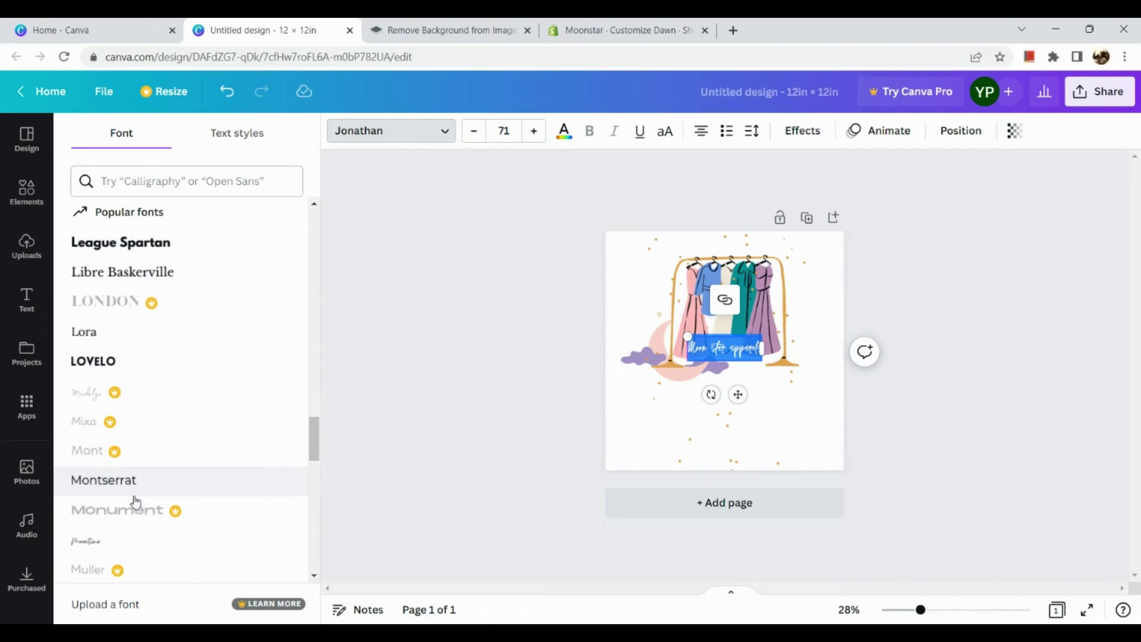
{"action": "scroll", "coordinate": [135, 504], "scroll_direction": "down", "scroll_amount": 1}
{"action": "scroll", "coordinate": [134, 503], "scroll_direction": "down", "scroll_amount": 1}
{"action": "scroll", "coordinate": [134, 502], "scroll_direction": "up", "scroll_amount": 3}
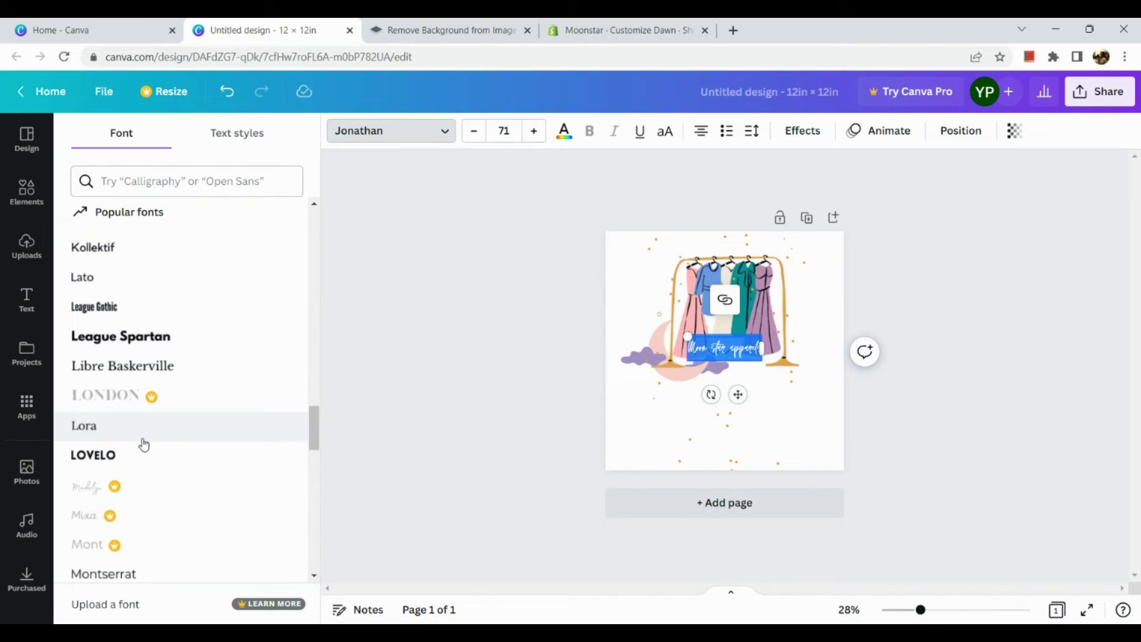
{"action": "left_click", "coordinate": [143, 444]}
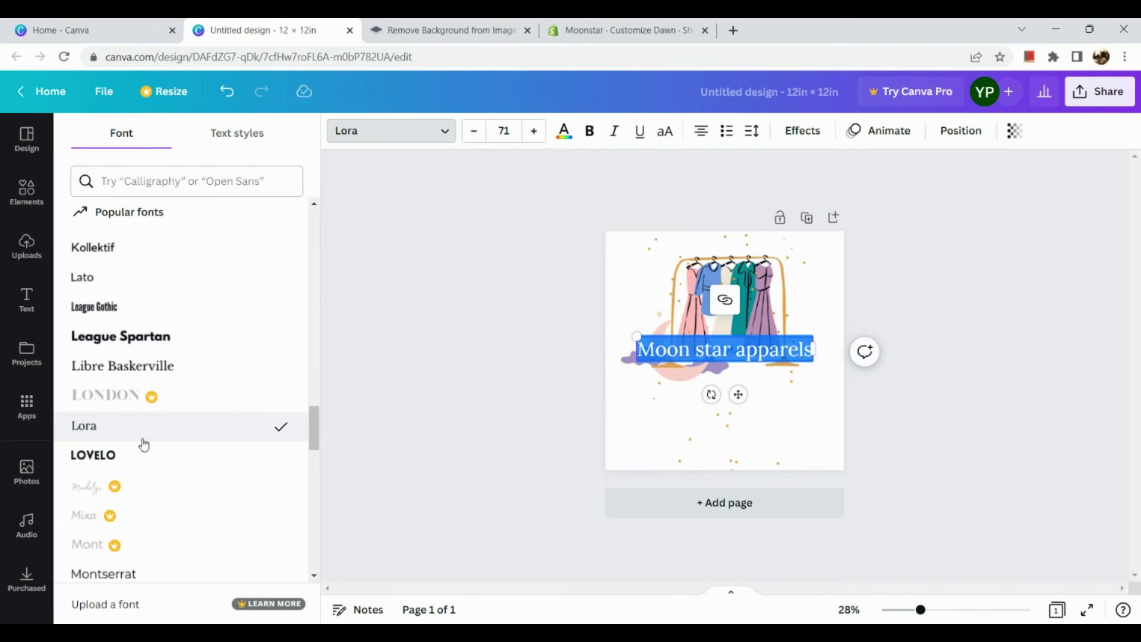
{"action": "scroll", "coordinate": [130, 412], "scroll_direction": "up", "scroll_amount": 2}
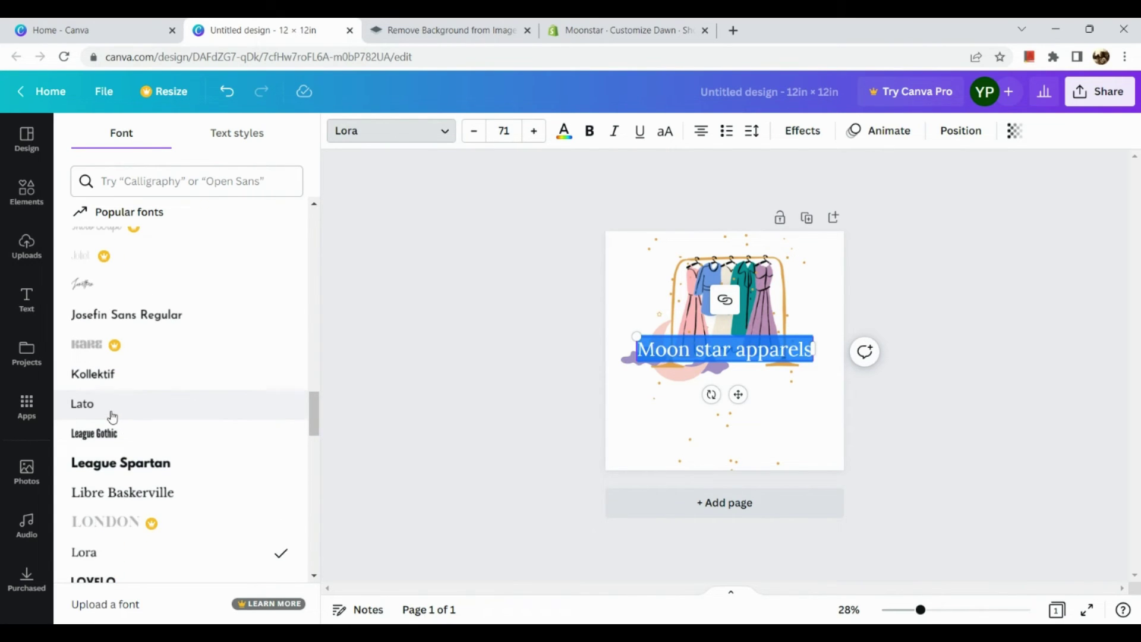
{"action": "scroll", "coordinate": [112, 417], "scroll_direction": "up", "scroll_amount": 1}
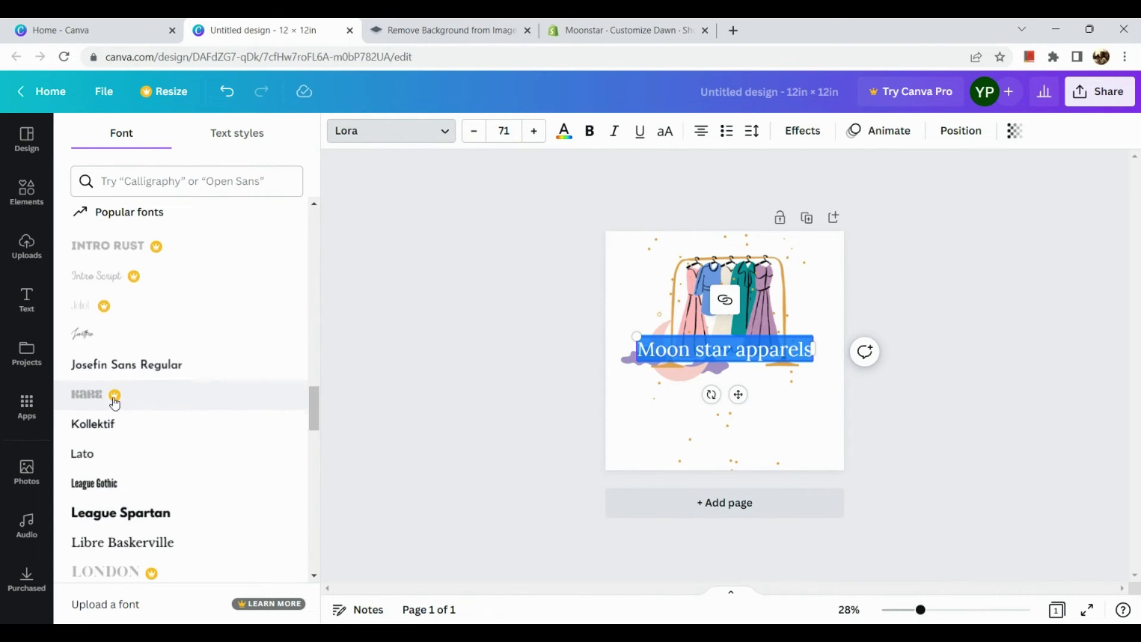
{"action": "left_click", "coordinate": [123, 346]}
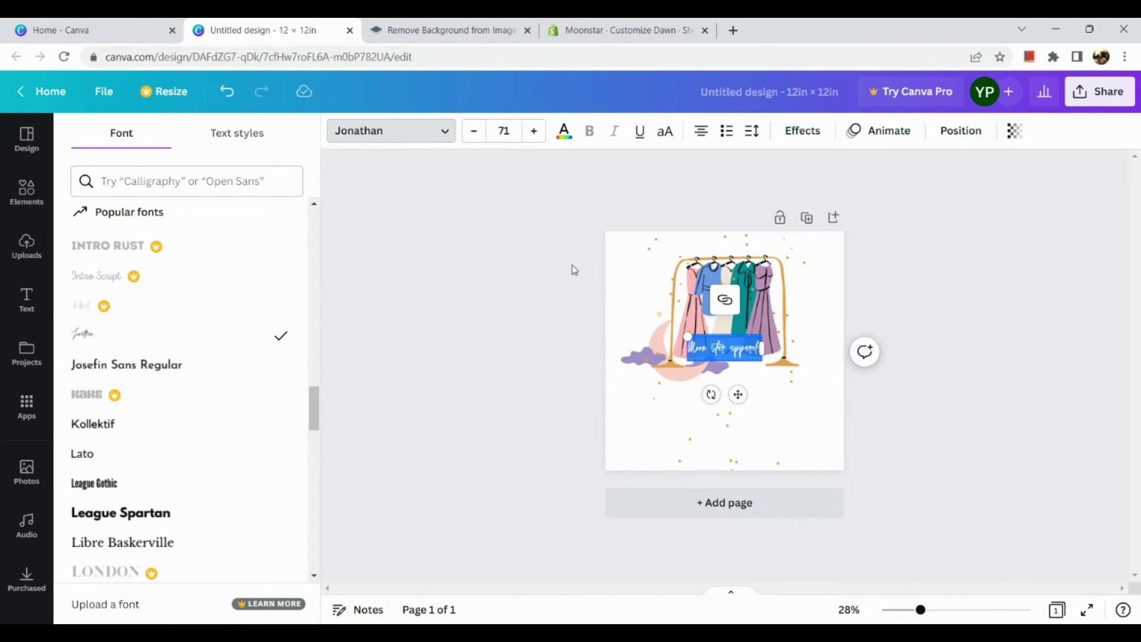
- Enlarge the Jonathan title text step by step to font size 102
{"action": "left_click", "coordinate": [542, 141]}
{"action": "left_click", "coordinate": [542, 140]}
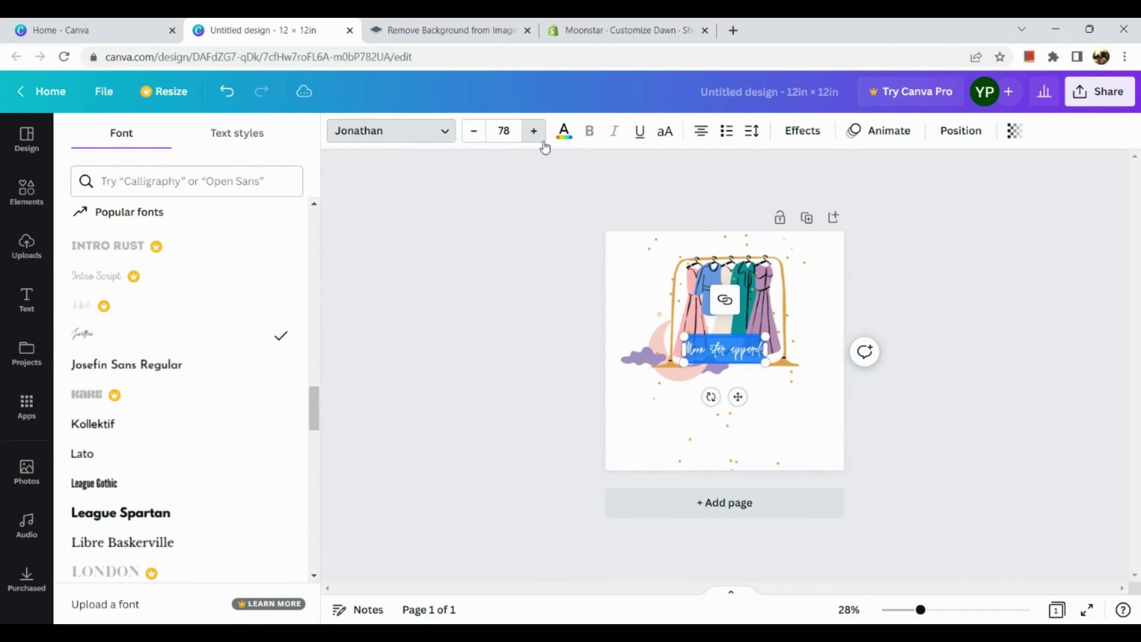
{"action": "left_click", "coordinate": [542, 142]}
{"action": "left_click", "coordinate": [542, 141]}
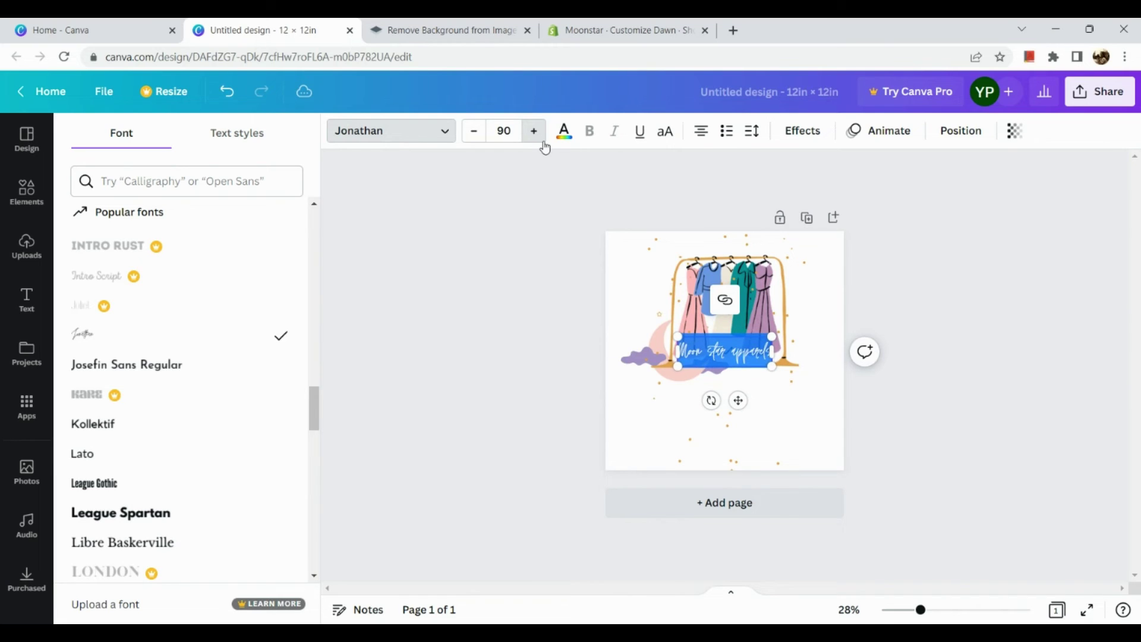
{"action": "left_click", "coordinate": [535, 136]}
{"action": "left_click", "coordinate": [534, 136]}
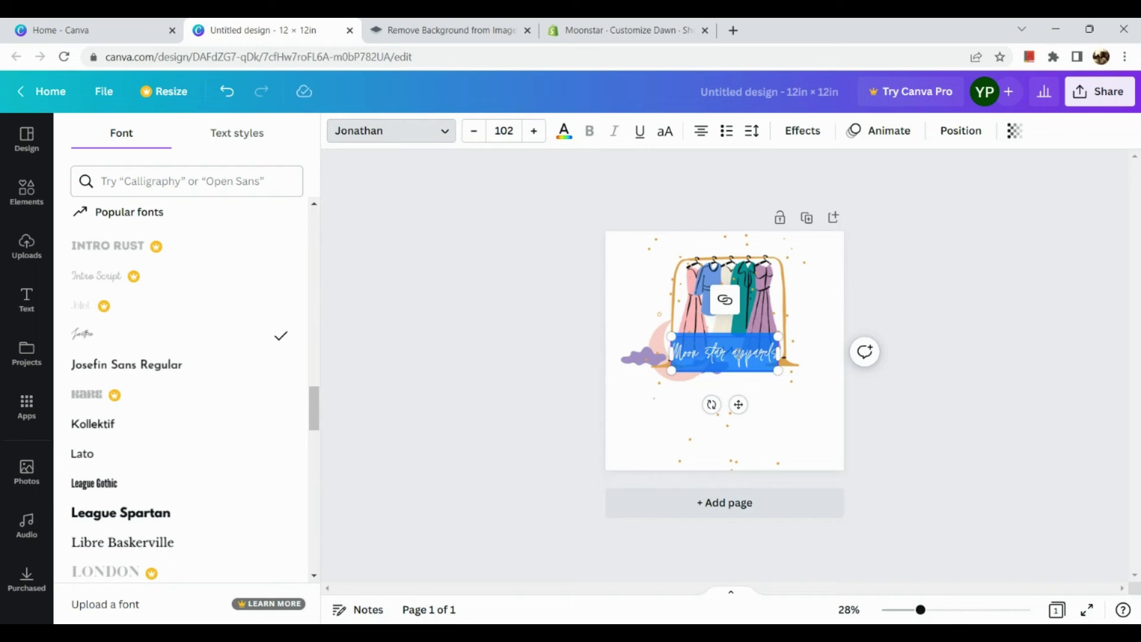
- Nudge the title slightly lower over the clothes rack and select the whole 'Moon star apparels' text for effects
{"action": "double_click", "coordinate": [754, 353]}
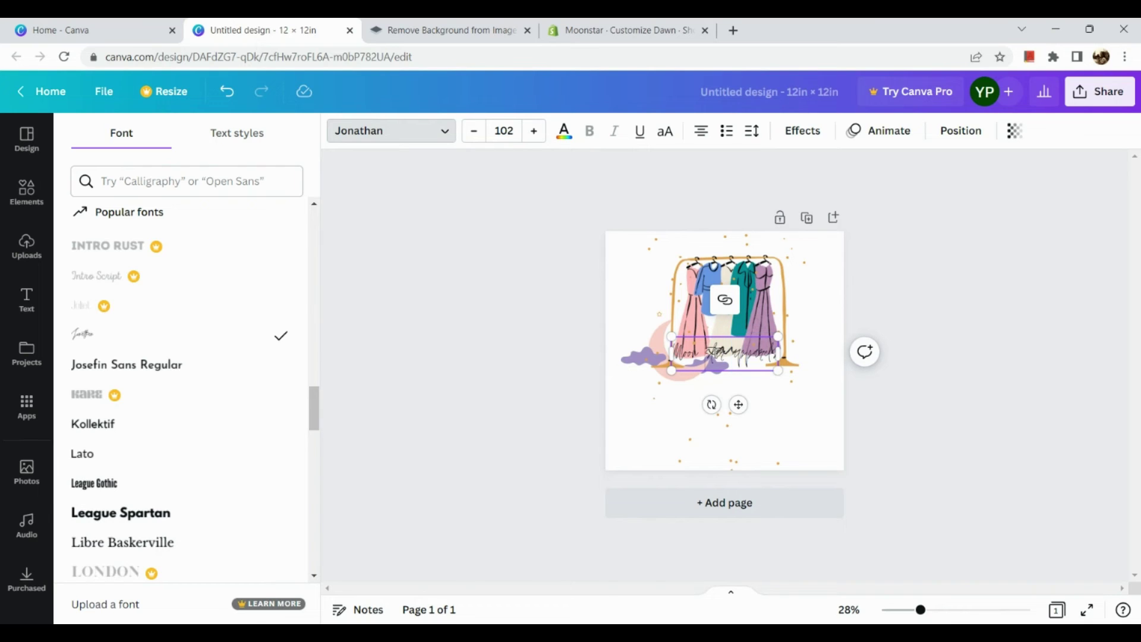
{"action": "left_click", "coordinate": [738, 354]}
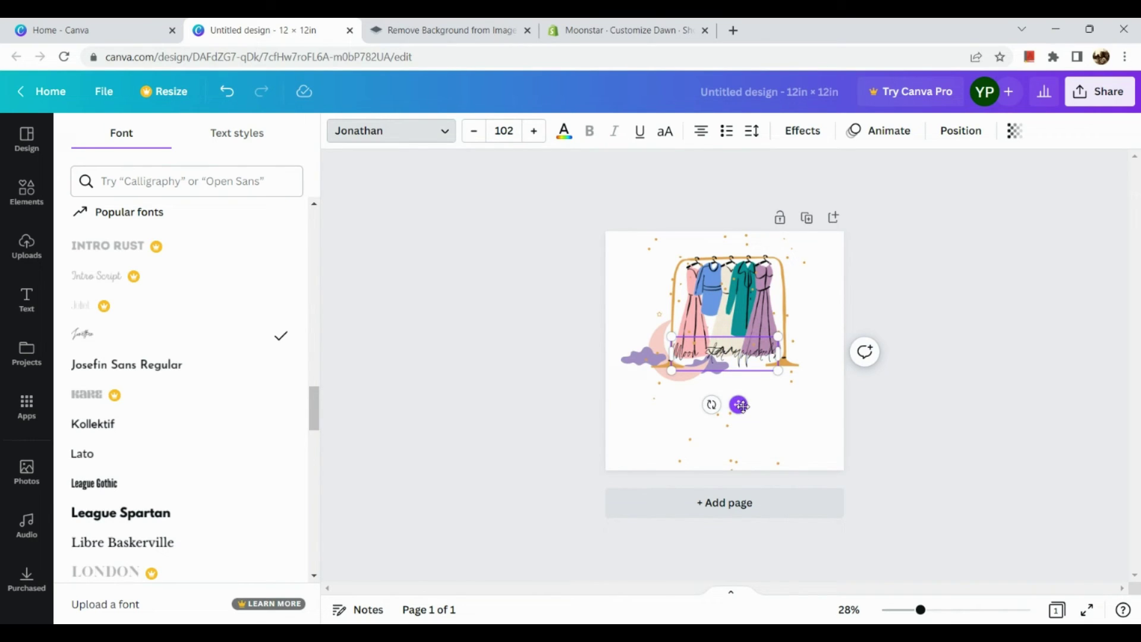
{"action": "left_click_drag", "start_coordinate": [740, 406], "coordinate": [743, 418]}
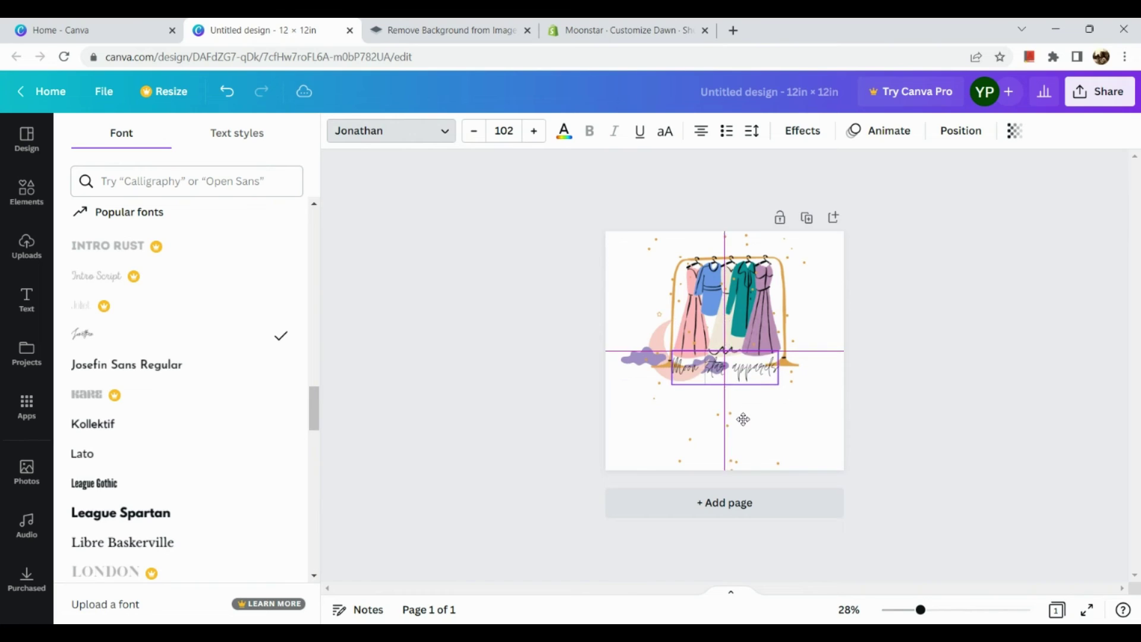
{"action": "triple_click", "coordinate": [724, 353]}
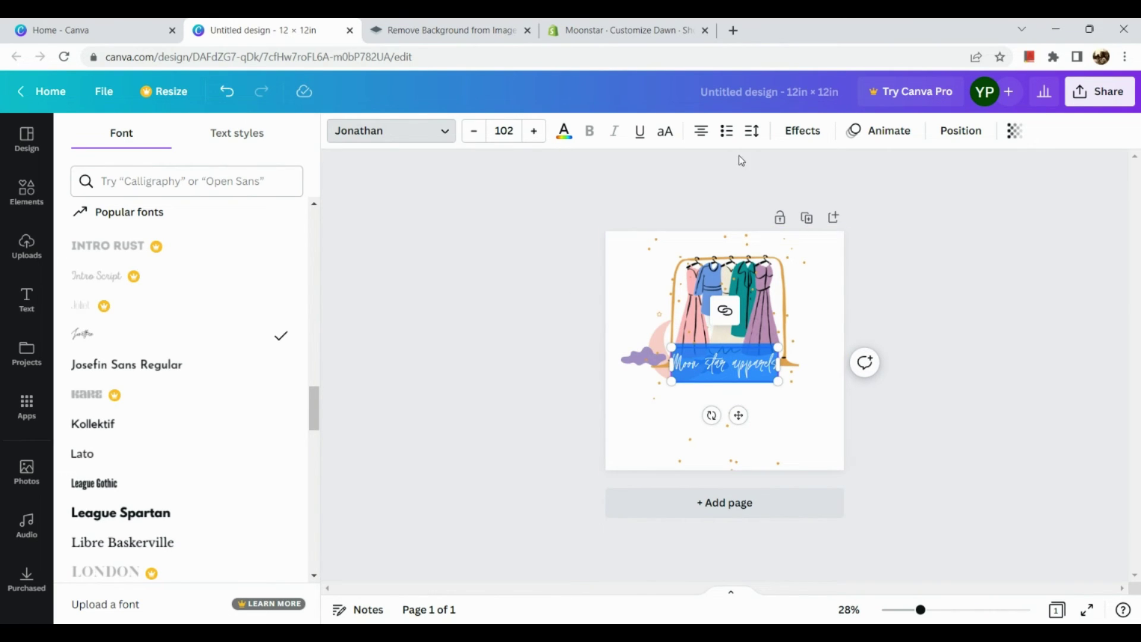
{"action": "left_click", "coordinate": [804, 141]}
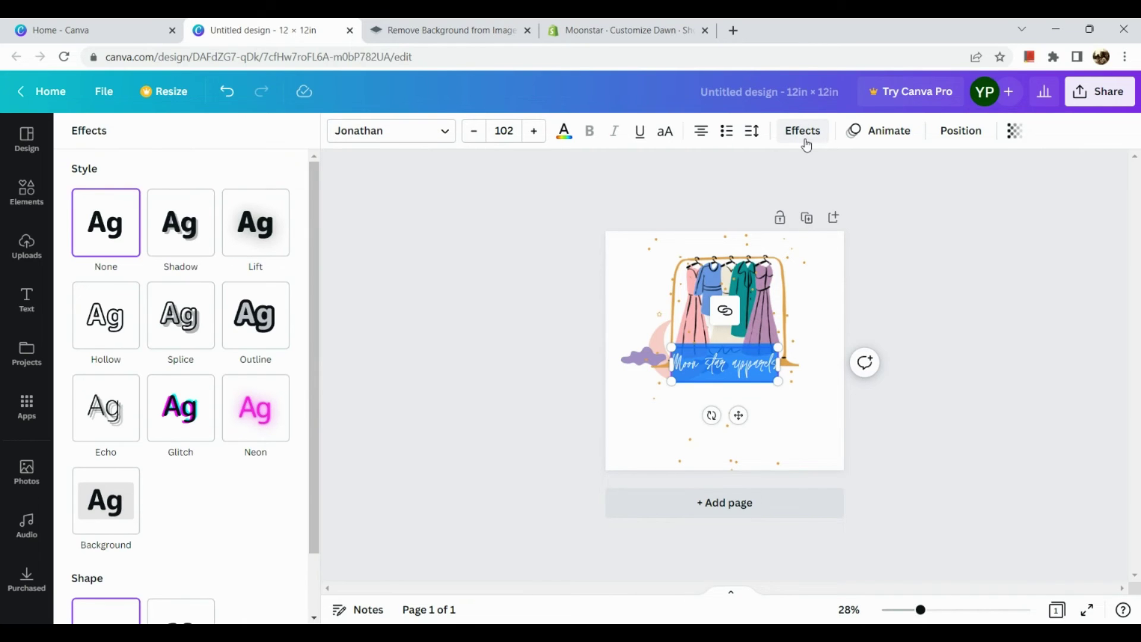
- Try shadow, splice, outline, echo, background and neon styles, ending with the Lift effect
{"action": "left_click", "coordinate": [191, 244]}
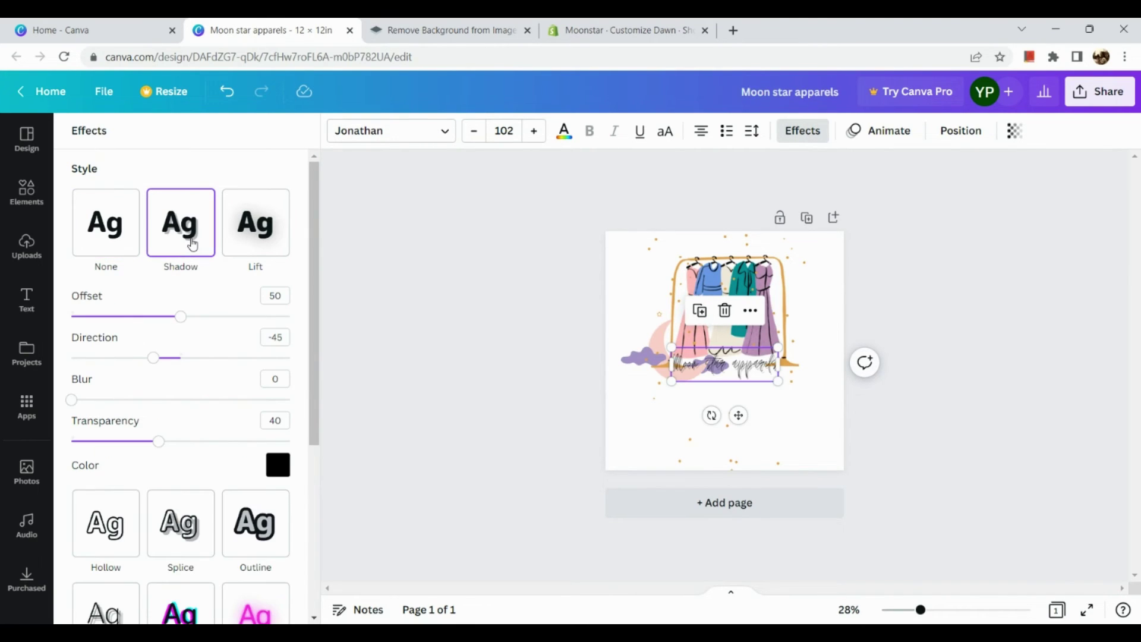
{"action": "left_click", "coordinate": [283, 239]}
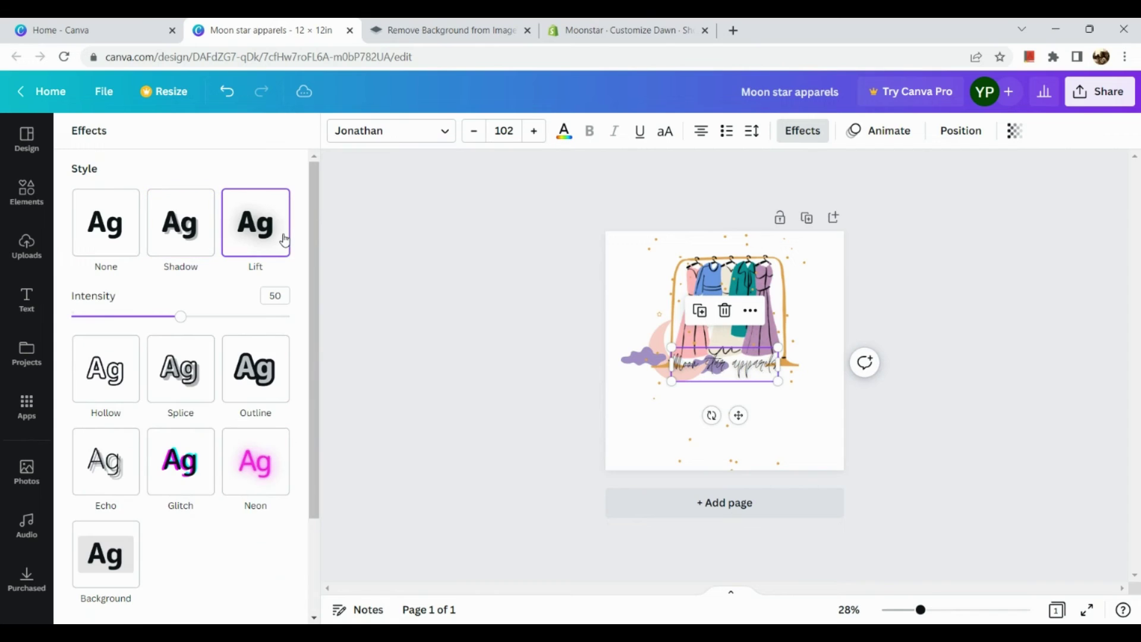
{"action": "left_click", "coordinate": [188, 405]}
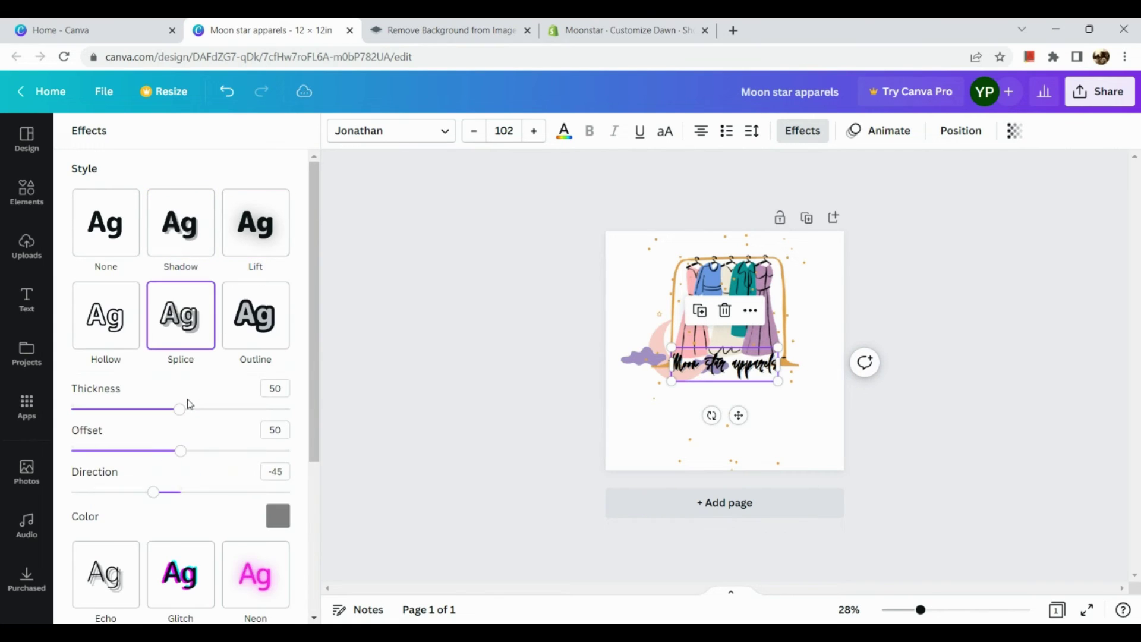
{"action": "left_click", "coordinate": [266, 326]}
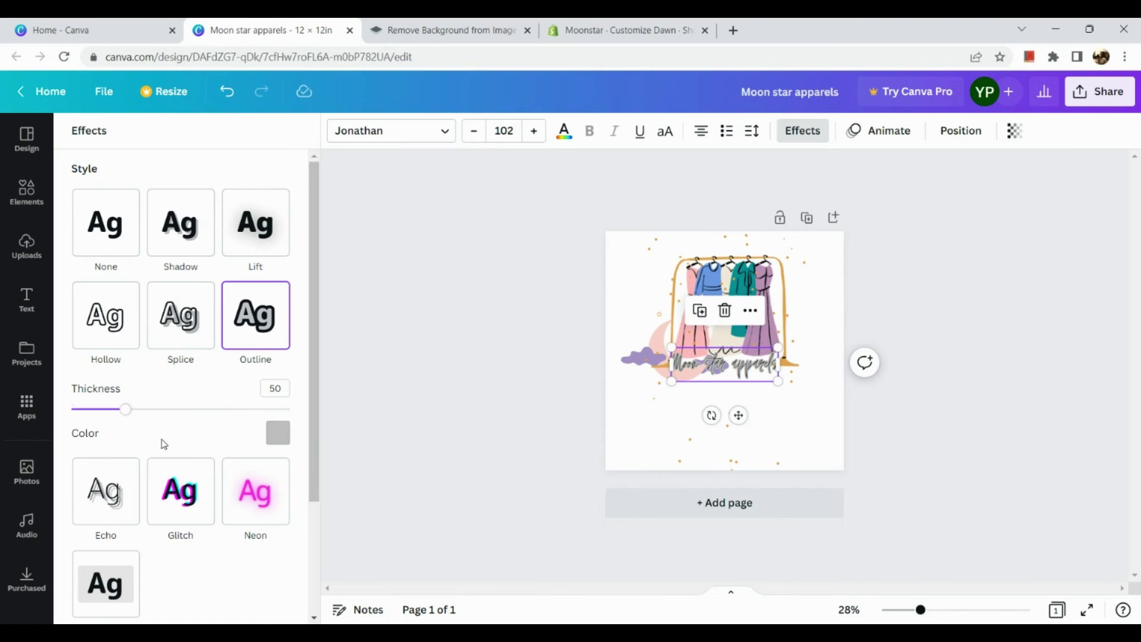
{"action": "left_click", "coordinate": [115, 516]}
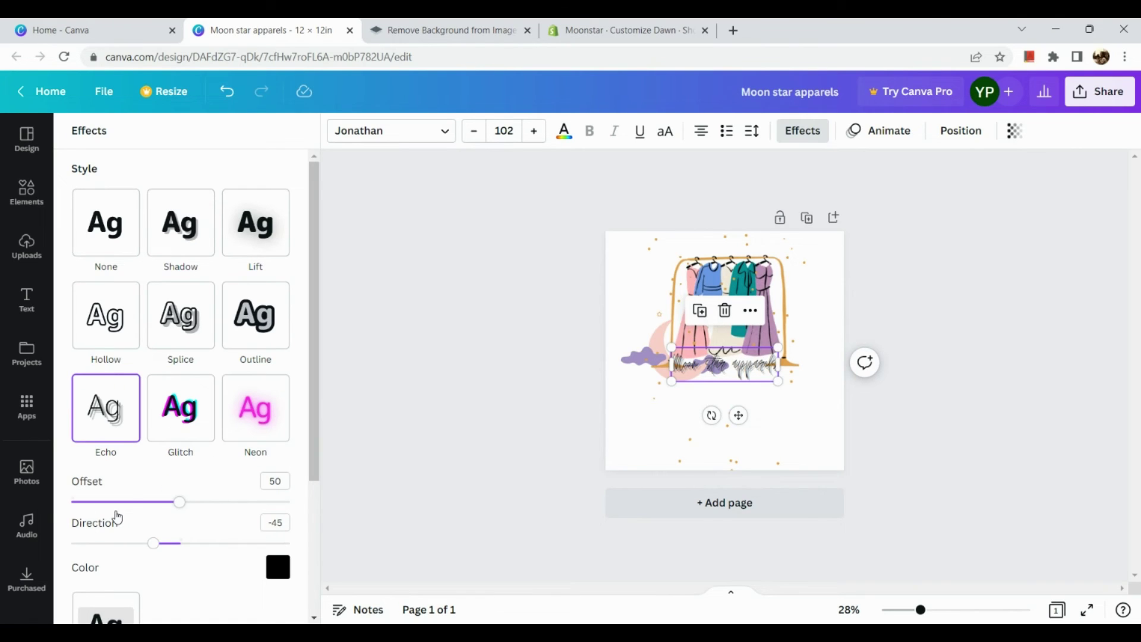
{"action": "scroll", "coordinate": [182, 481], "scroll_direction": "down", "scroll_amount": 2}
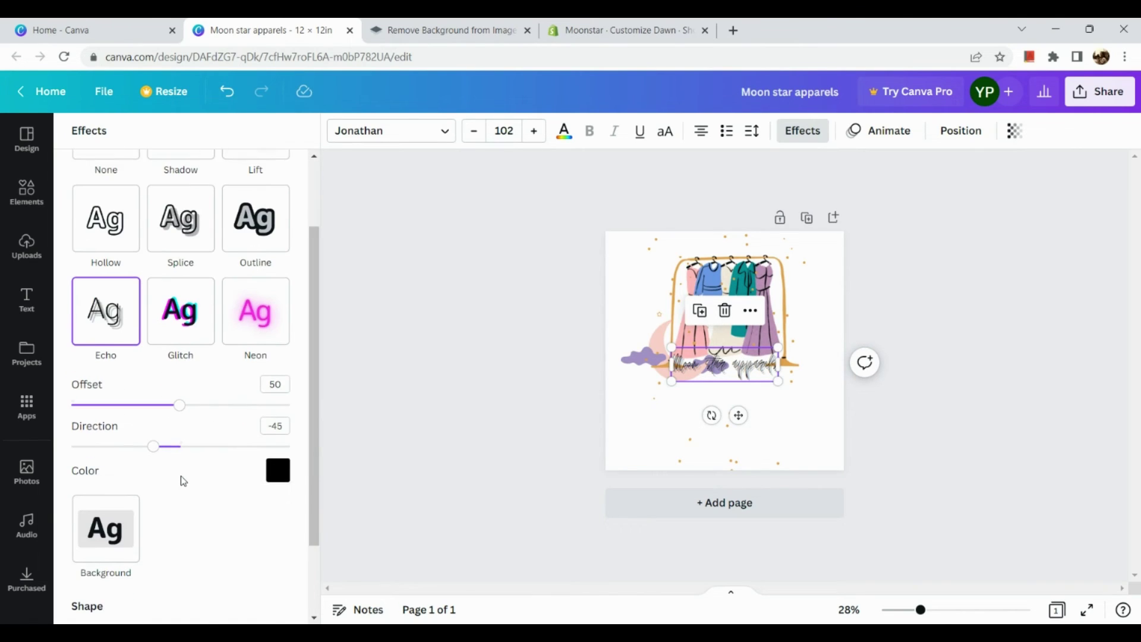
{"action": "left_click", "coordinate": [129, 530]}
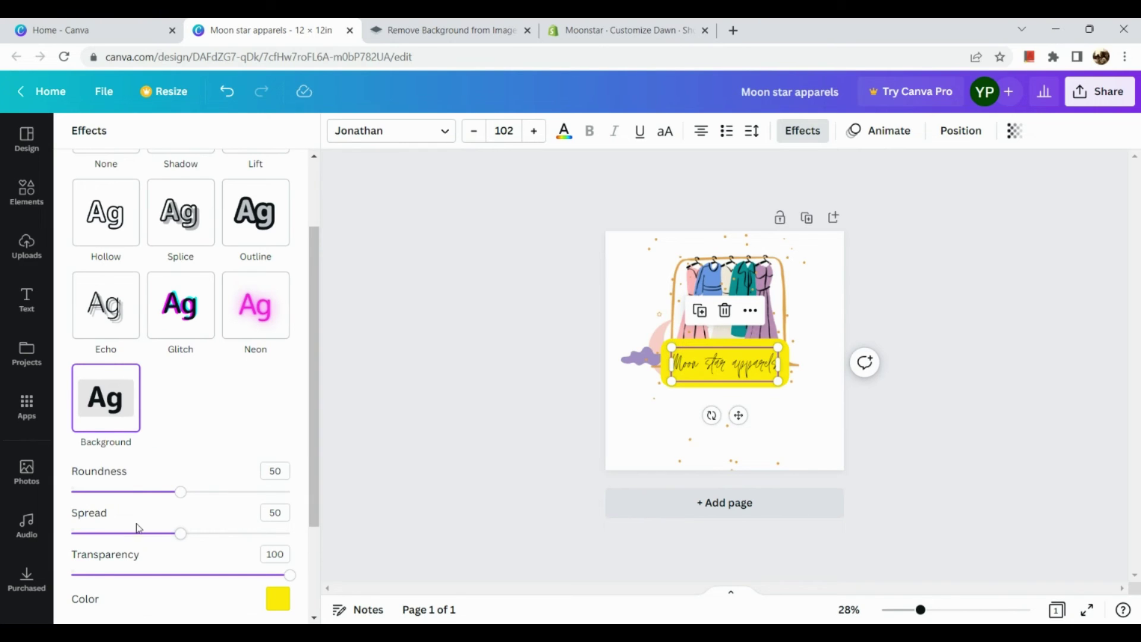
{"action": "left_click", "coordinate": [268, 321]}
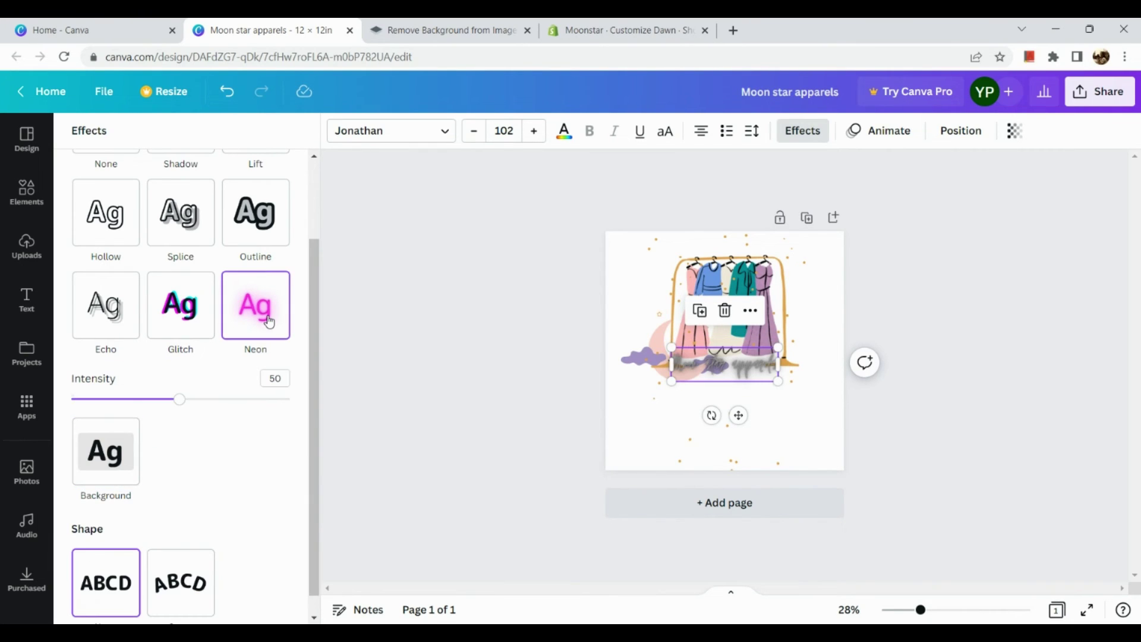
{"action": "scroll", "coordinate": [171, 325], "scroll_direction": "up", "scroll_amount": 2}
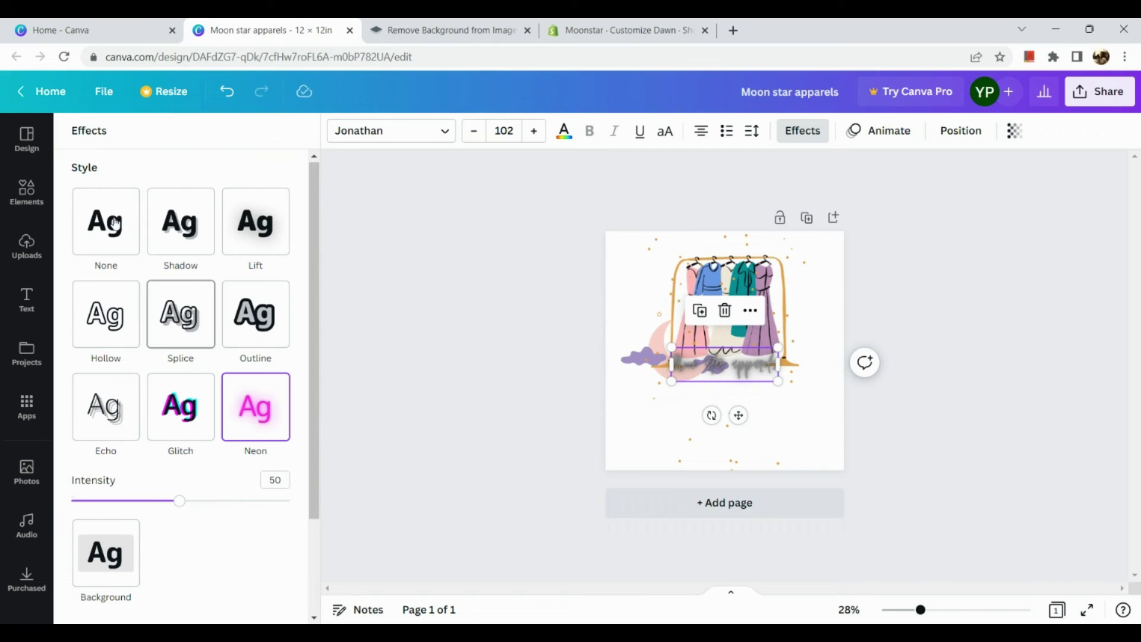
{"action": "left_click", "coordinate": [181, 234]}
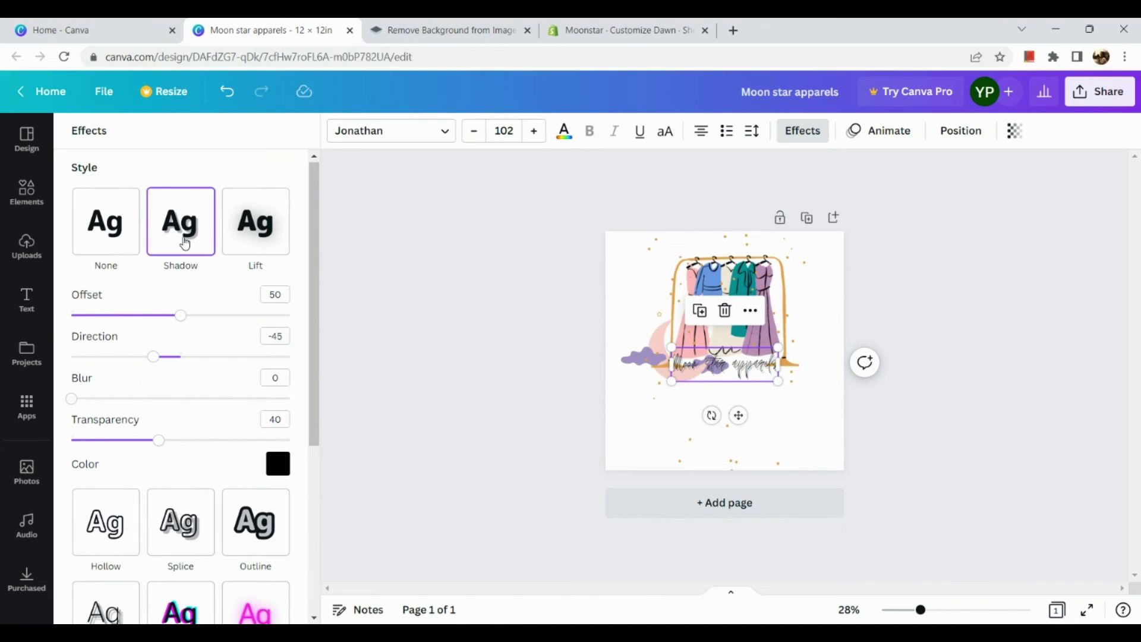
{"action": "left_click", "coordinate": [246, 231]}
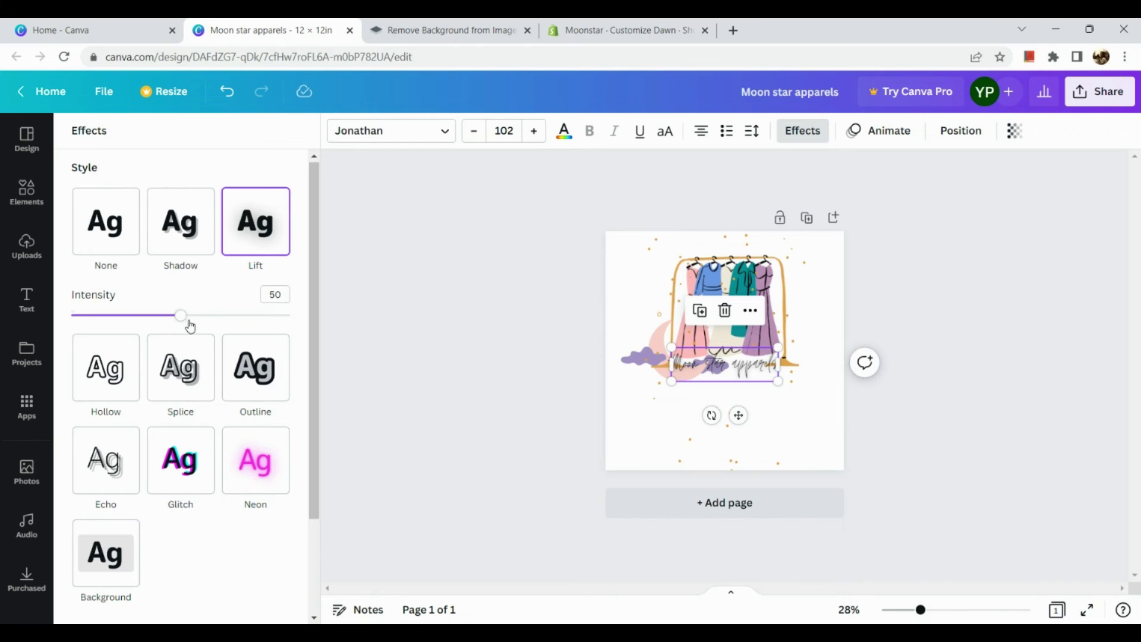
- Strengthen the Lift effect to intensity 87 and move the text below the clothes rack
{"action": "left_click_drag", "start_coordinate": [181, 316], "coordinate": [261, 315]}
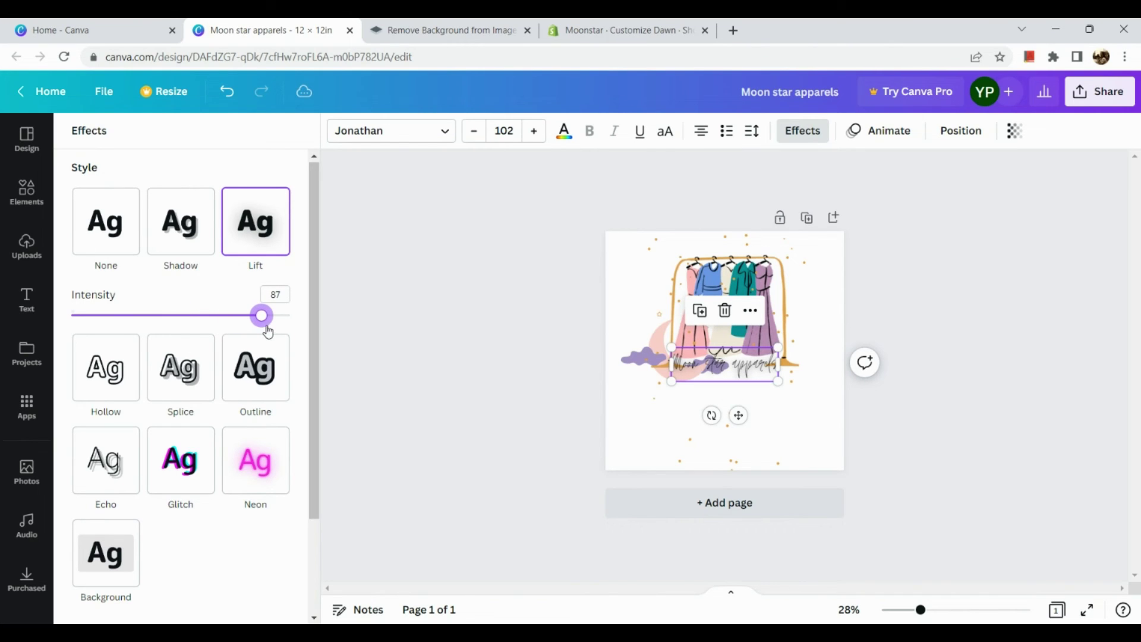
{"action": "left_click_drag", "start_coordinate": [725, 368], "coordinate": [728, 399]}
{"action": "left_click", "coordinate": [798, 455]}
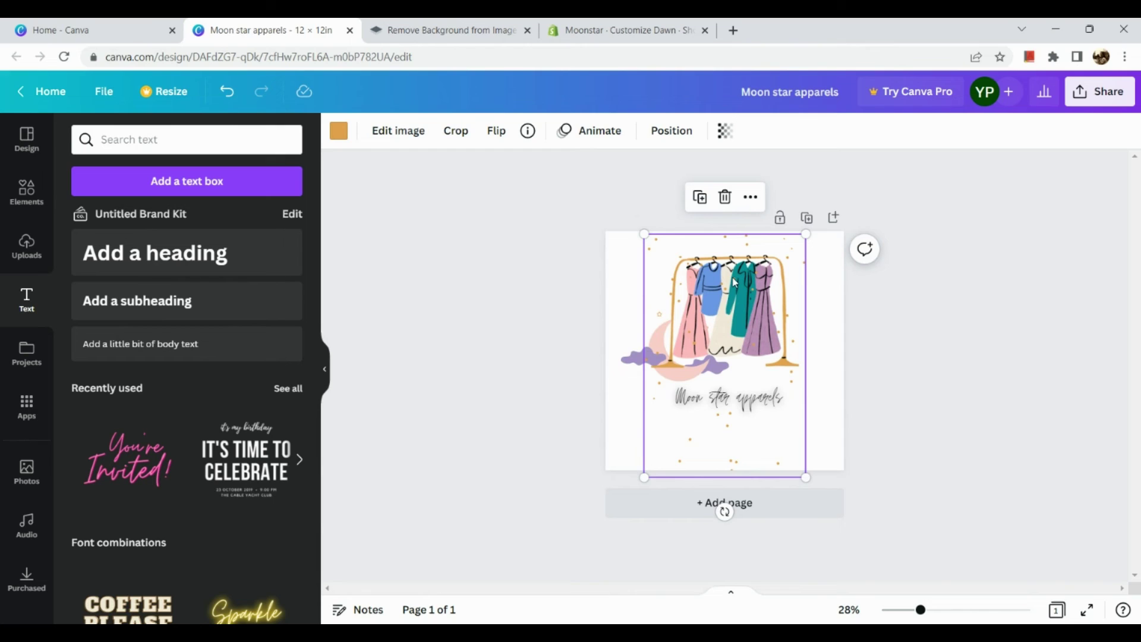
{"action": "right_click", "coordinate": [661, 266]}
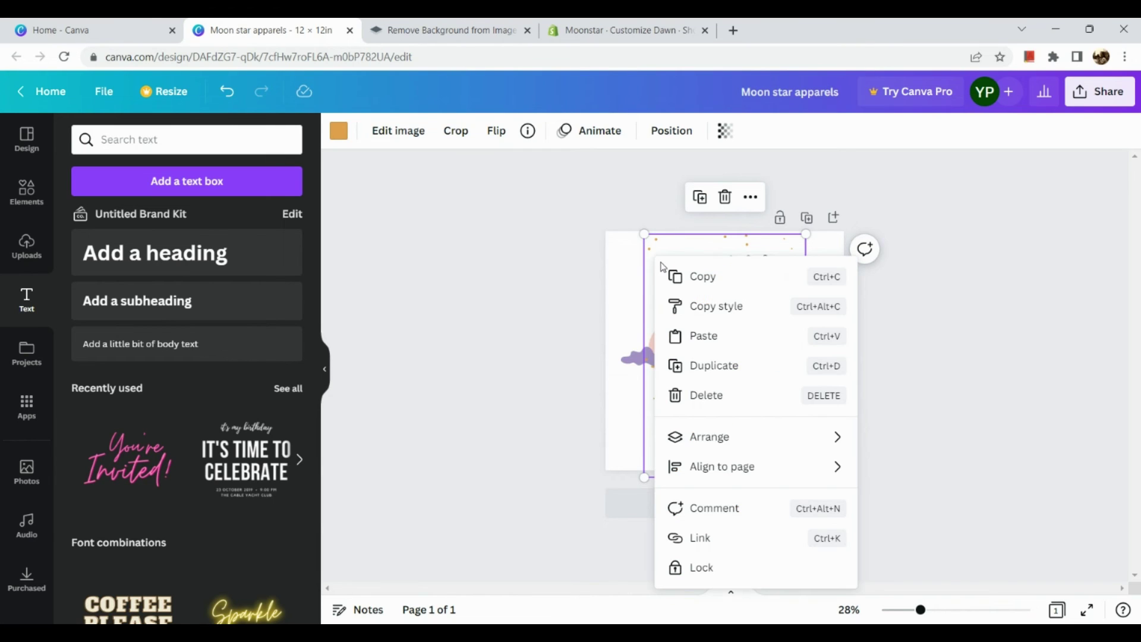
{"action": "mouse_move", "coordinate": [710, 436]}
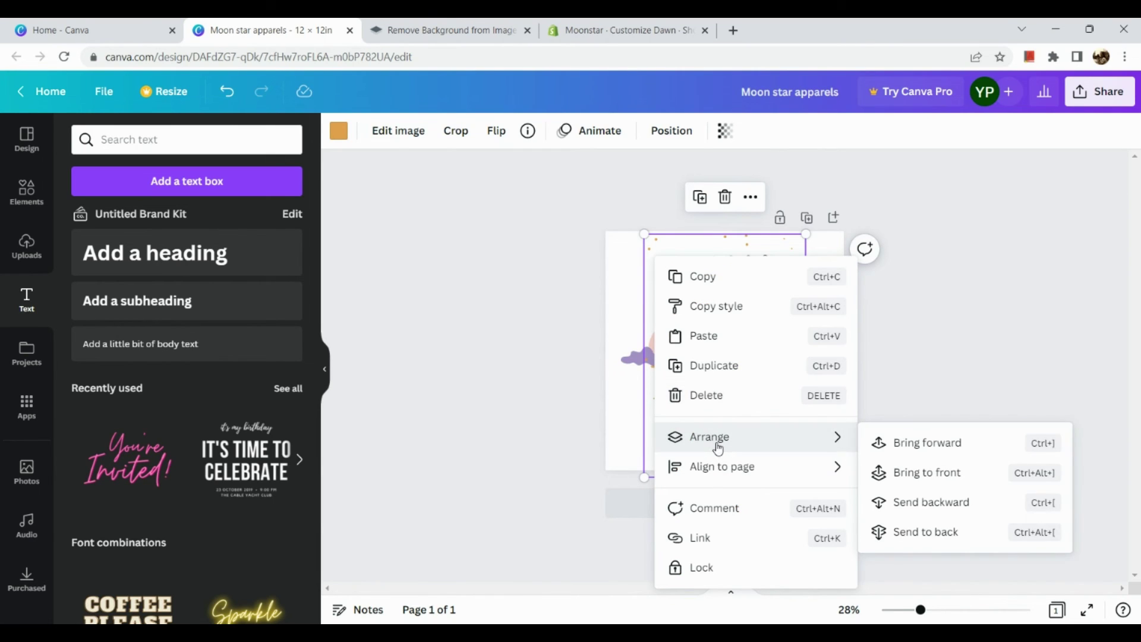
{"action": "left_click", "coordinate": [938, 446]}
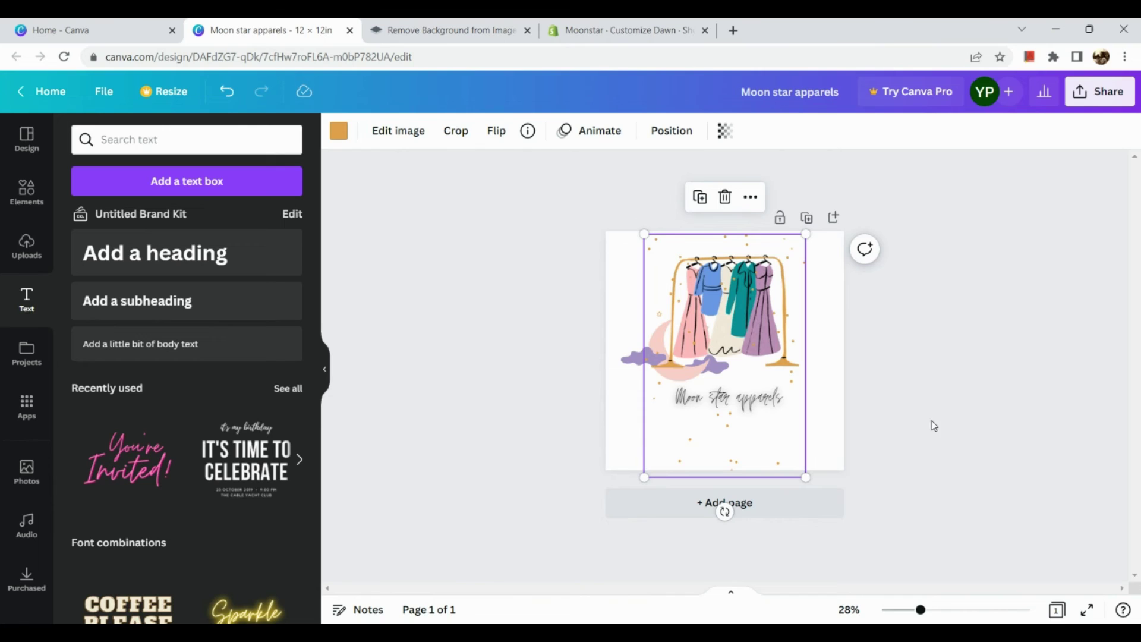
{"action": "left_click", "coordinate": [920, 370]}
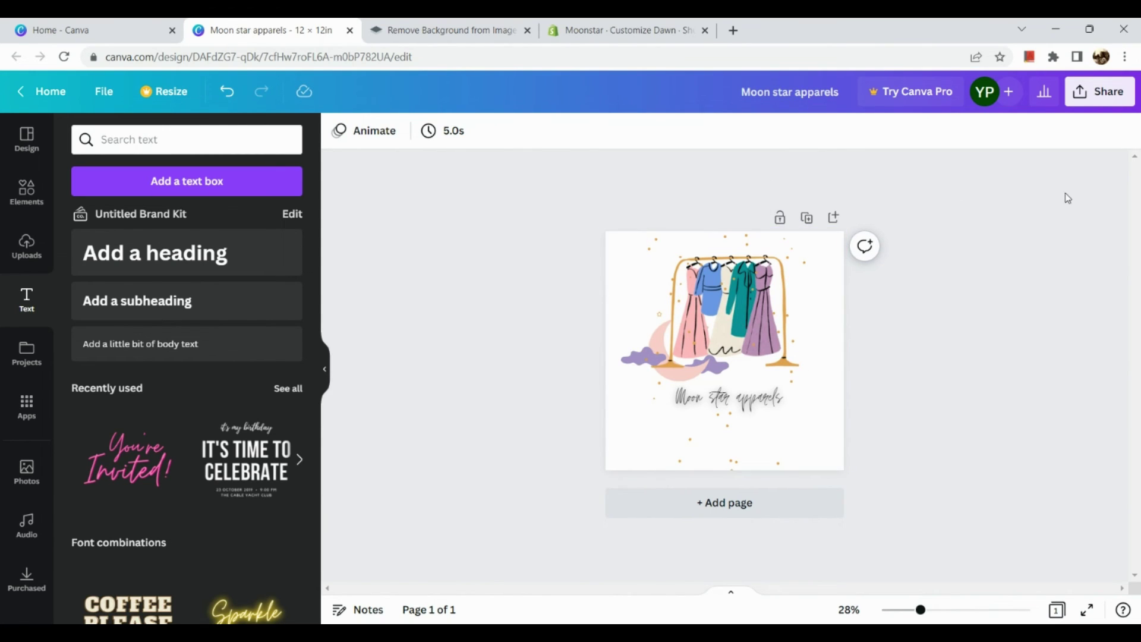
- Download the design as a PNG via Share, then switch to the remove.bg tab
{"action": "left_click", "coordinate": [1124, 92]}
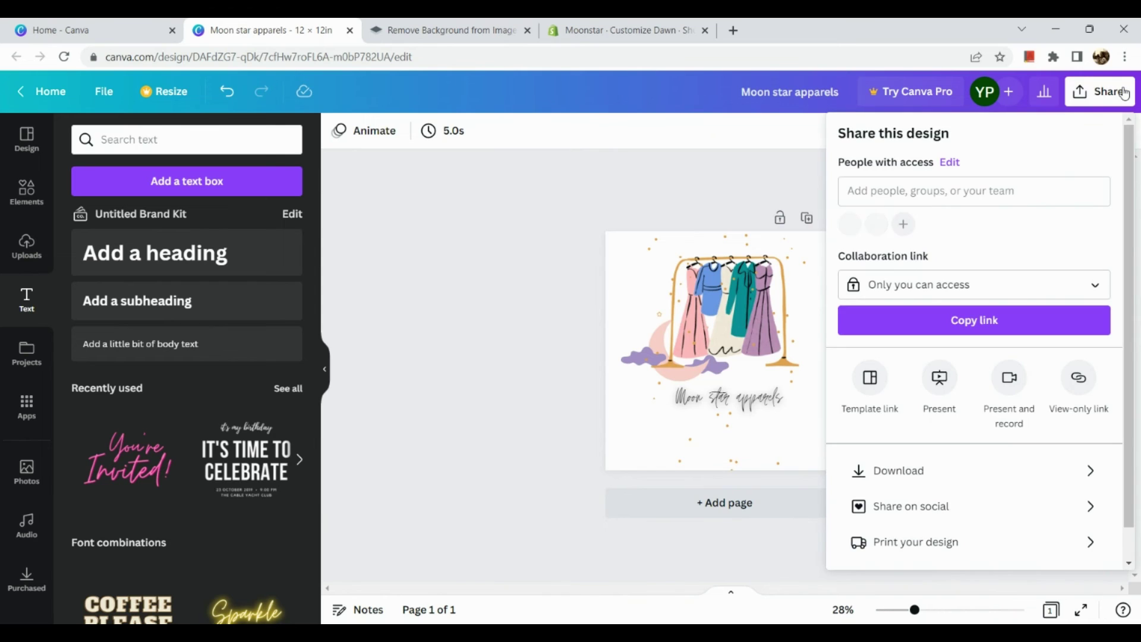
{"action": "left_click", "coordinate": [918, 480]}
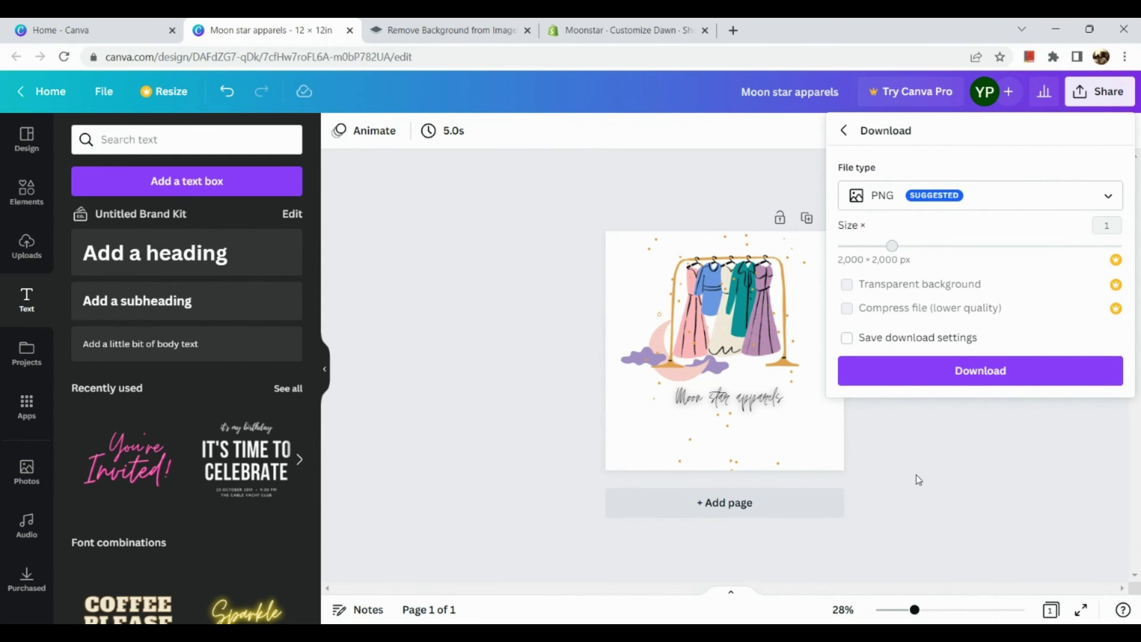
{"action": "left_click", "coordinate": [947, 372]}
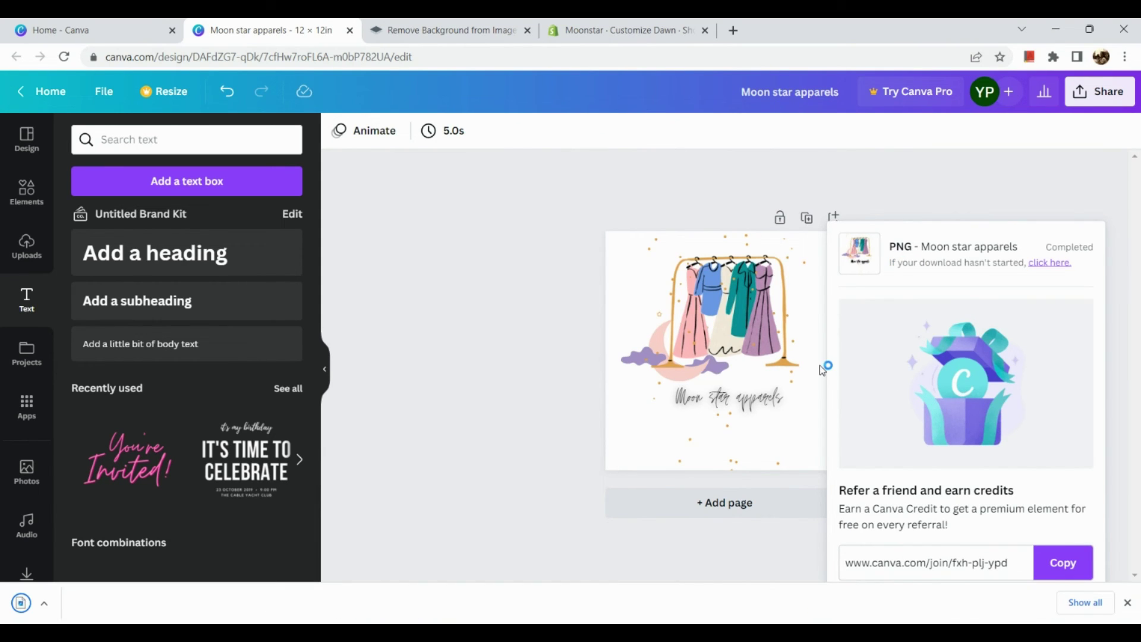
{"action": "key", "text": "ctrl+a"}
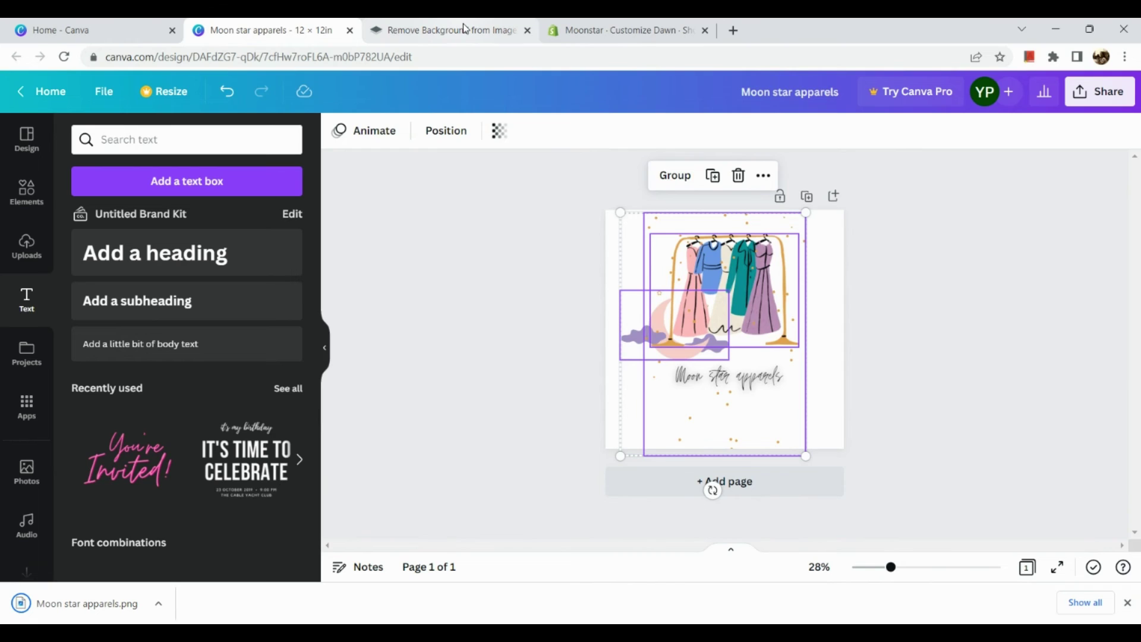
{"action": "left_click", "coordinate": [465, 30]}
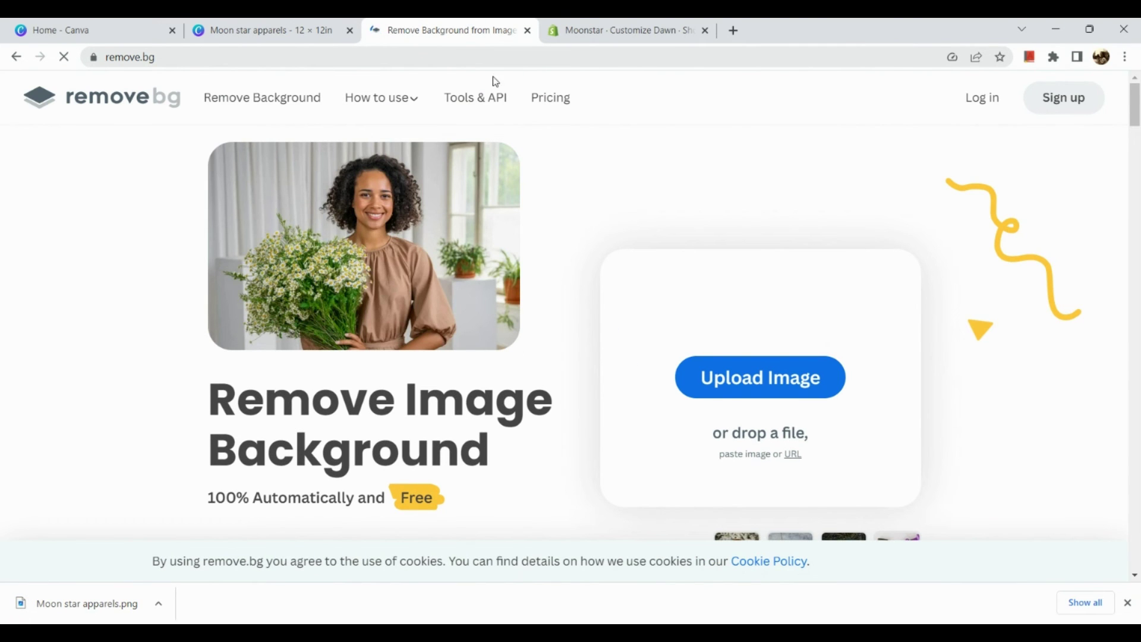
- Upload the Canva PNG to remove.bg, download the background-free logo, and return to Shopify
{"action": "left_click", "coordinate": [760, 377]}
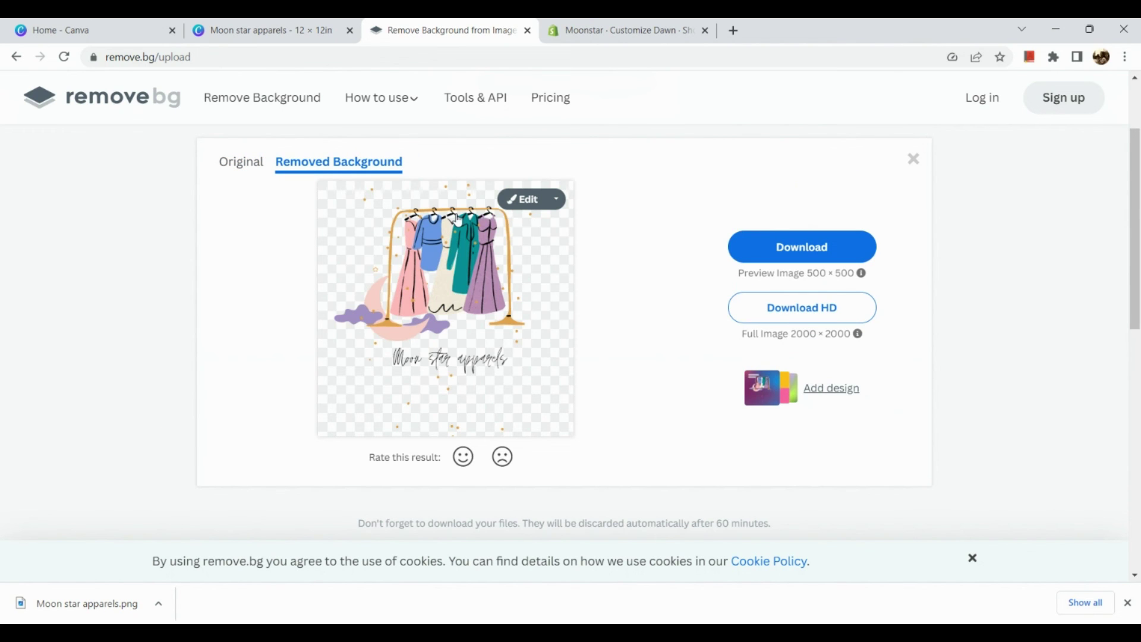
{"action": "left_click", "coordinate": [801, 244]}
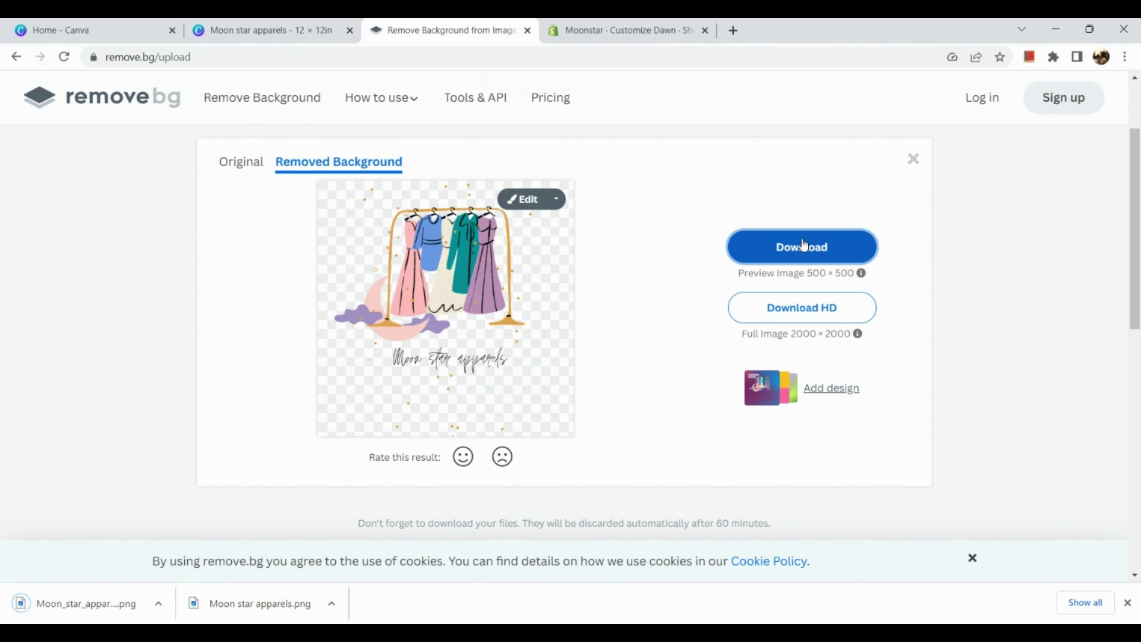
{"action": "left_click", "coordinate": [598, 30]}
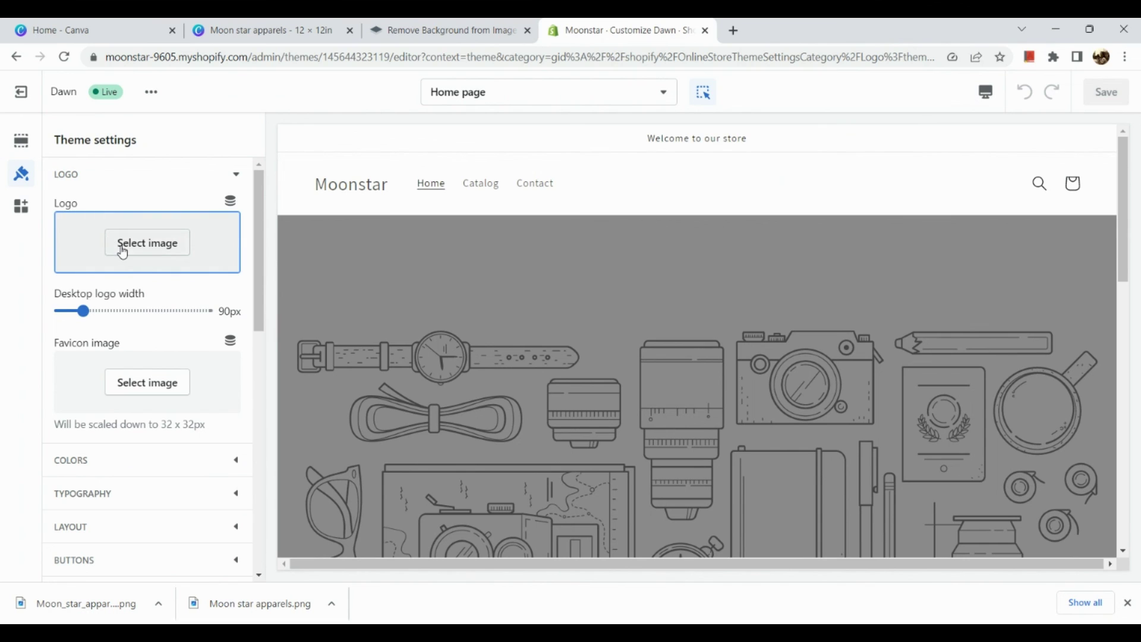
- Upload the removebg PNG as the Moonstar store logo and save the theme
{"action": "left_click", "coordinate": [122, 252]}
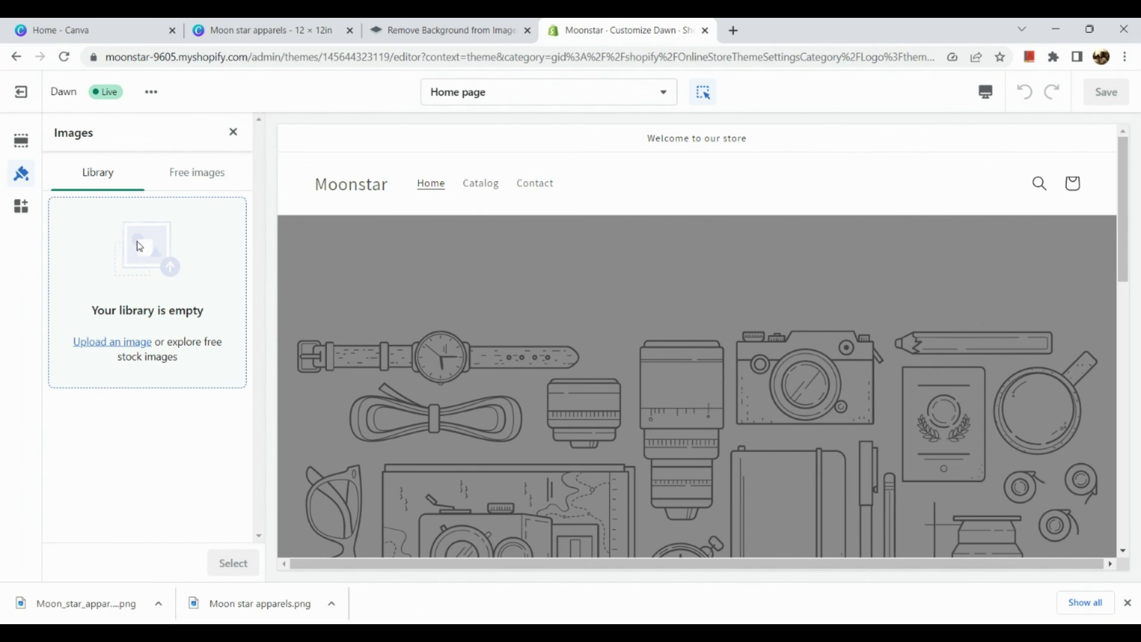
{"action": "left_click", "coordinate": [166, 277]}
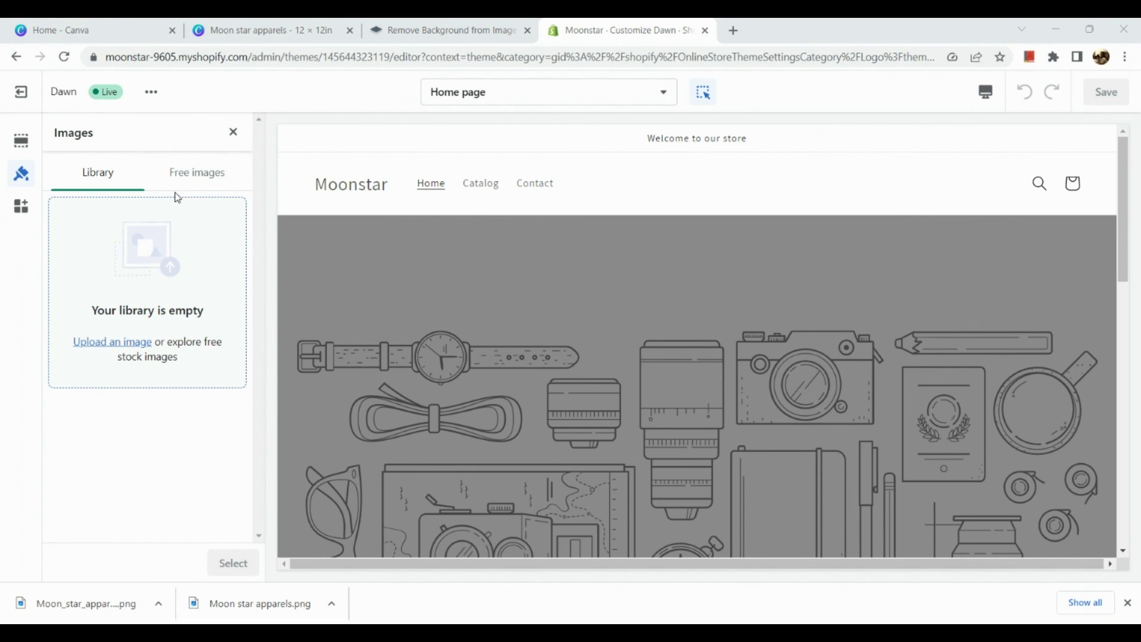
{"action": "double_click", "coordinate": [215, 150]}
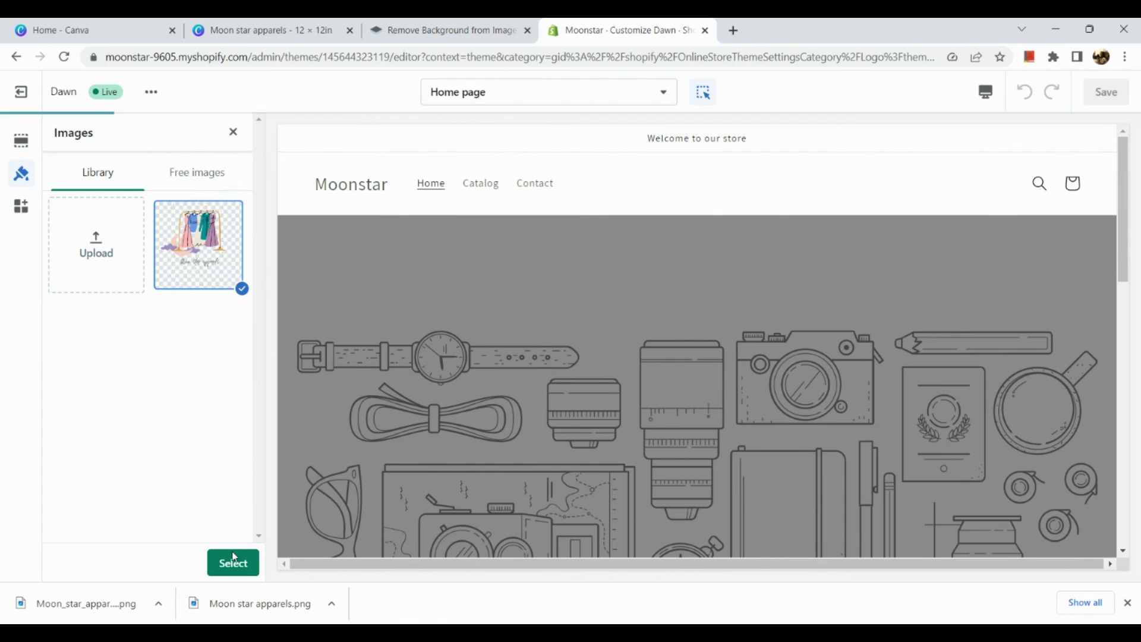
{"action": "left_click", "coordinate": [233, 562]}
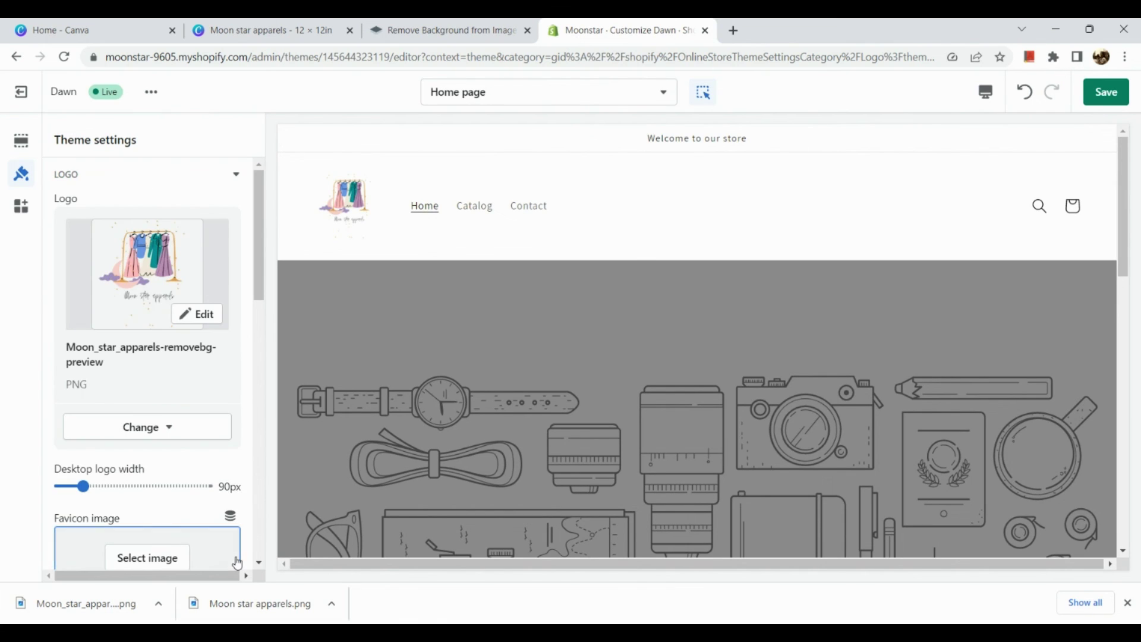
{"action": "left_click", "coordinate": [1110, 100]}
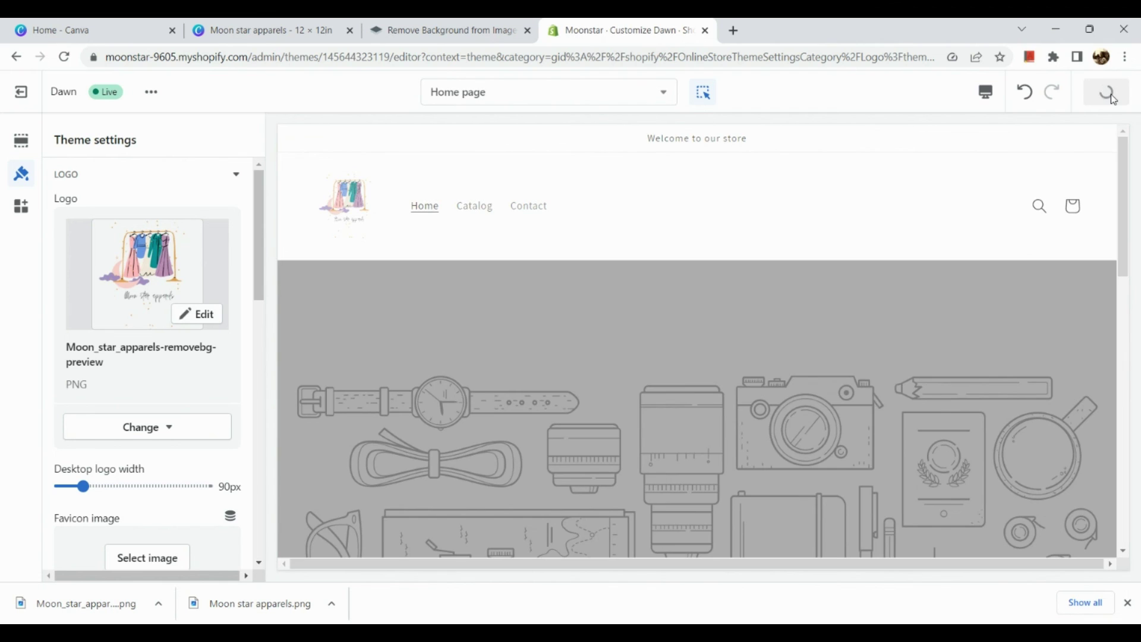